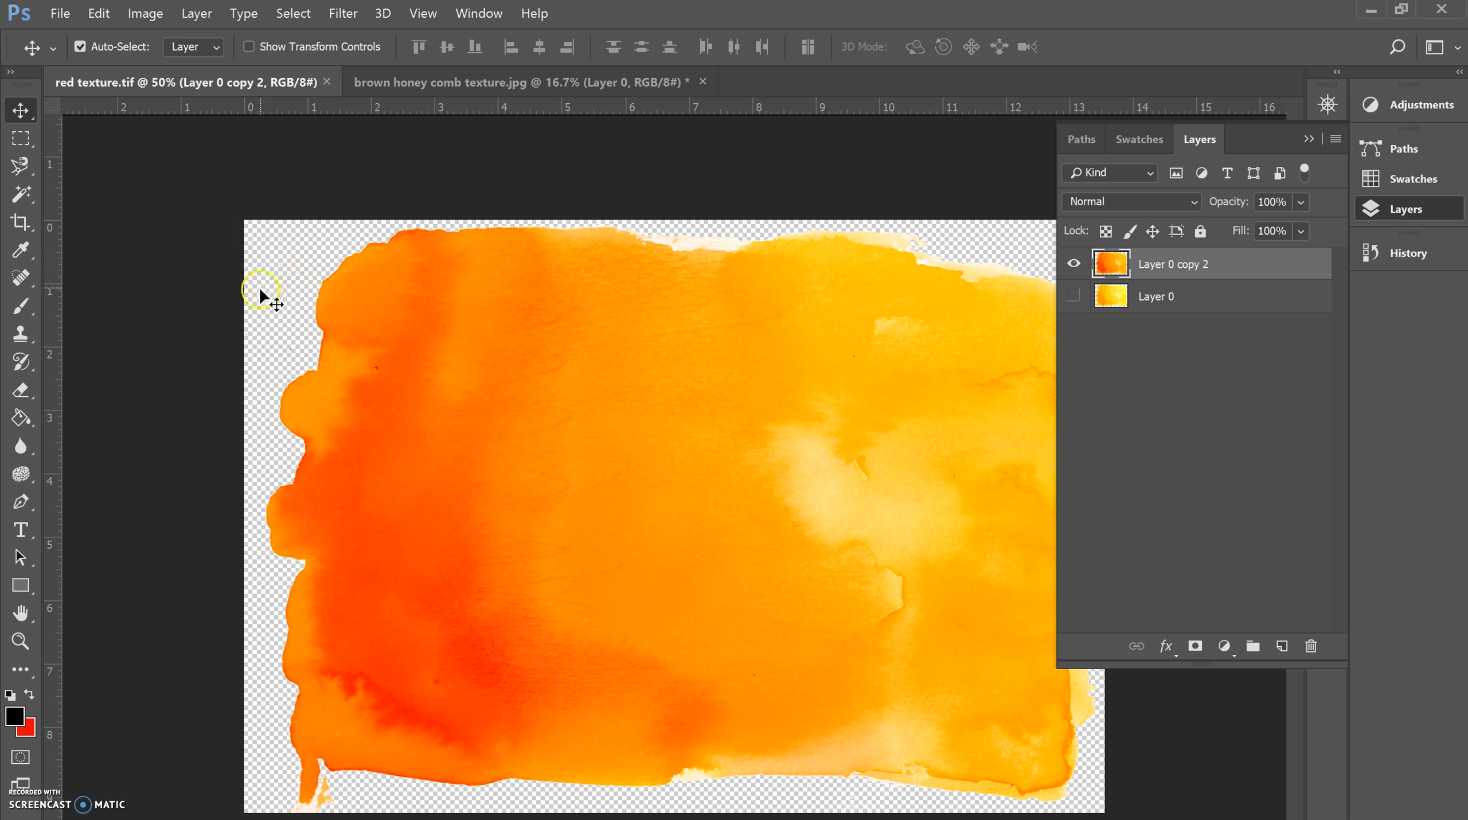
Compare the two coloured texture versions by switching the visibility of Layer 0 and Layer 0 copy 2, ending with both shown.
left_click(1073, 265)
left_click(1074, 298)
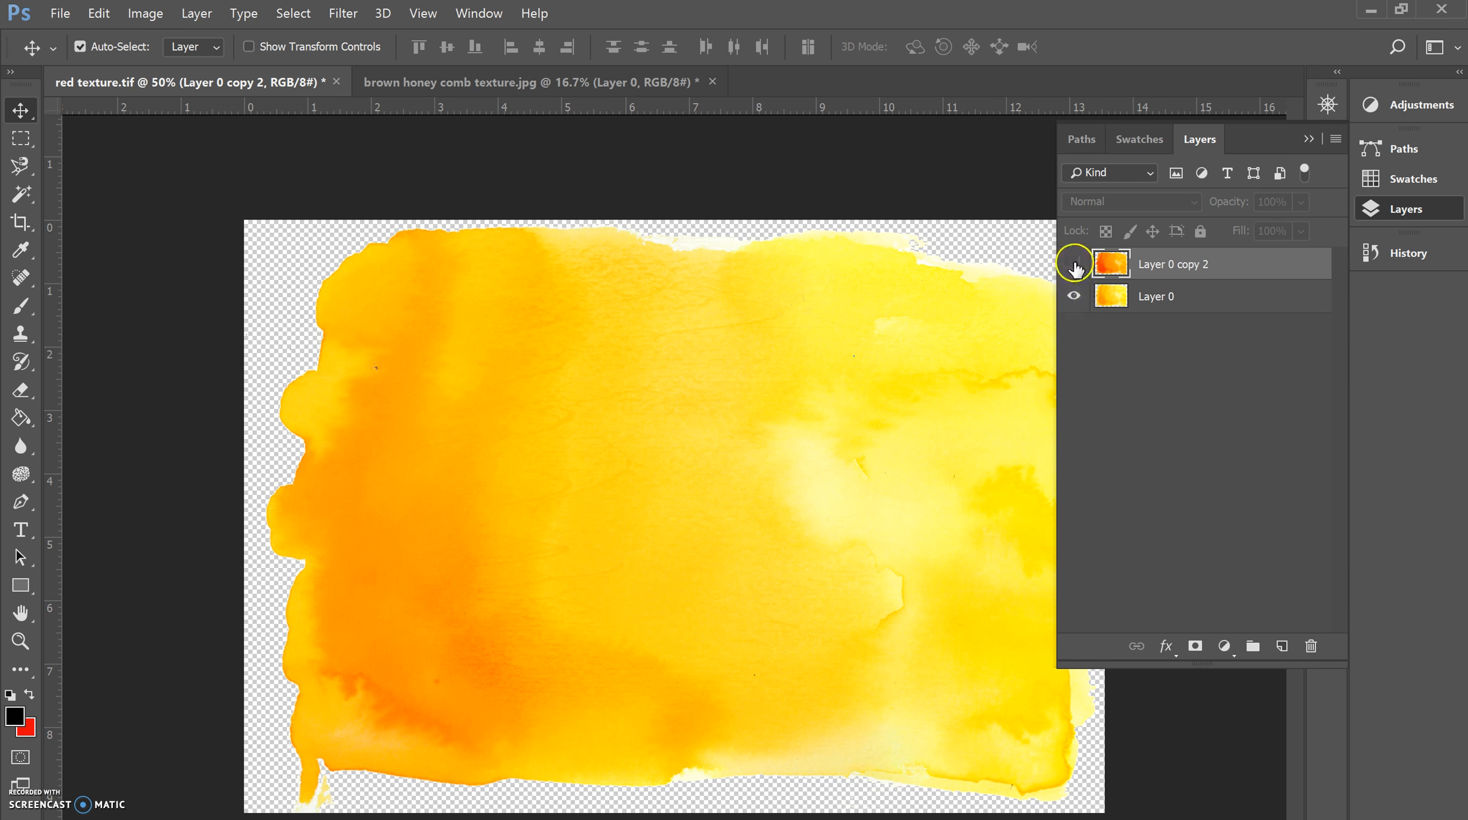
left_click(1073, 264)
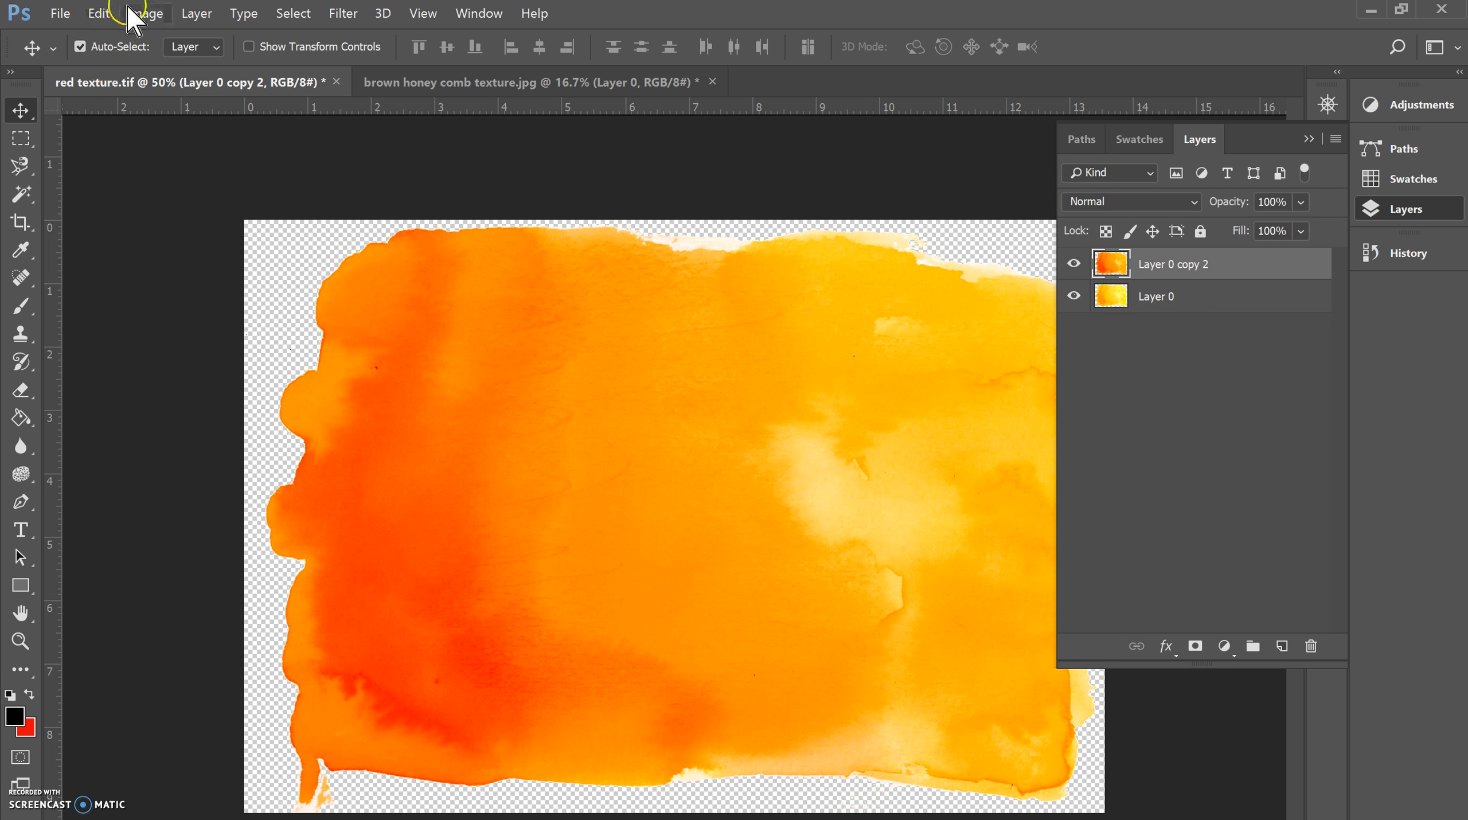
left_click(145, 13)
mouse_move(172, 68)
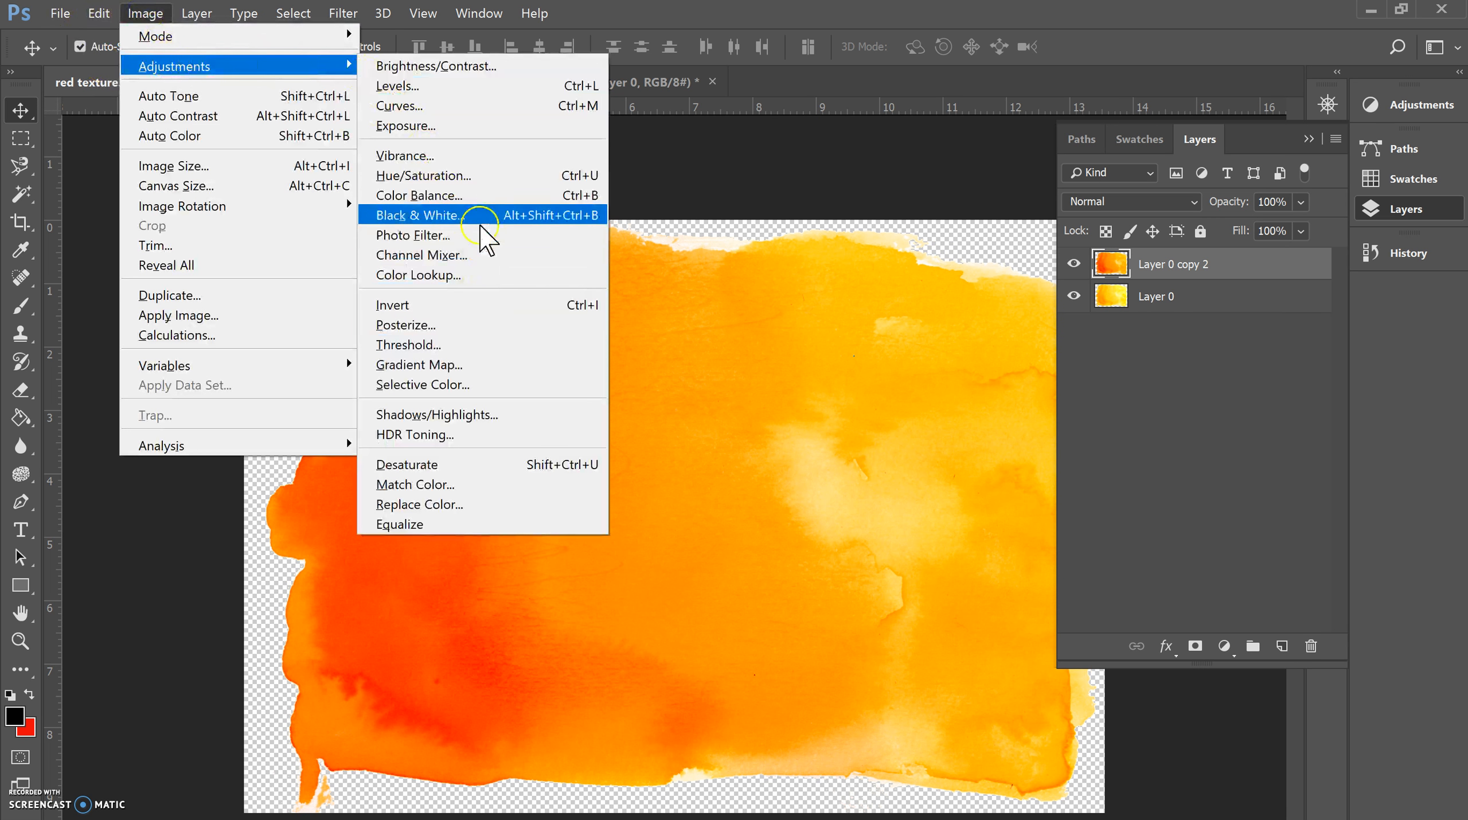
left_click(705, 196)
left_click(60, 12)
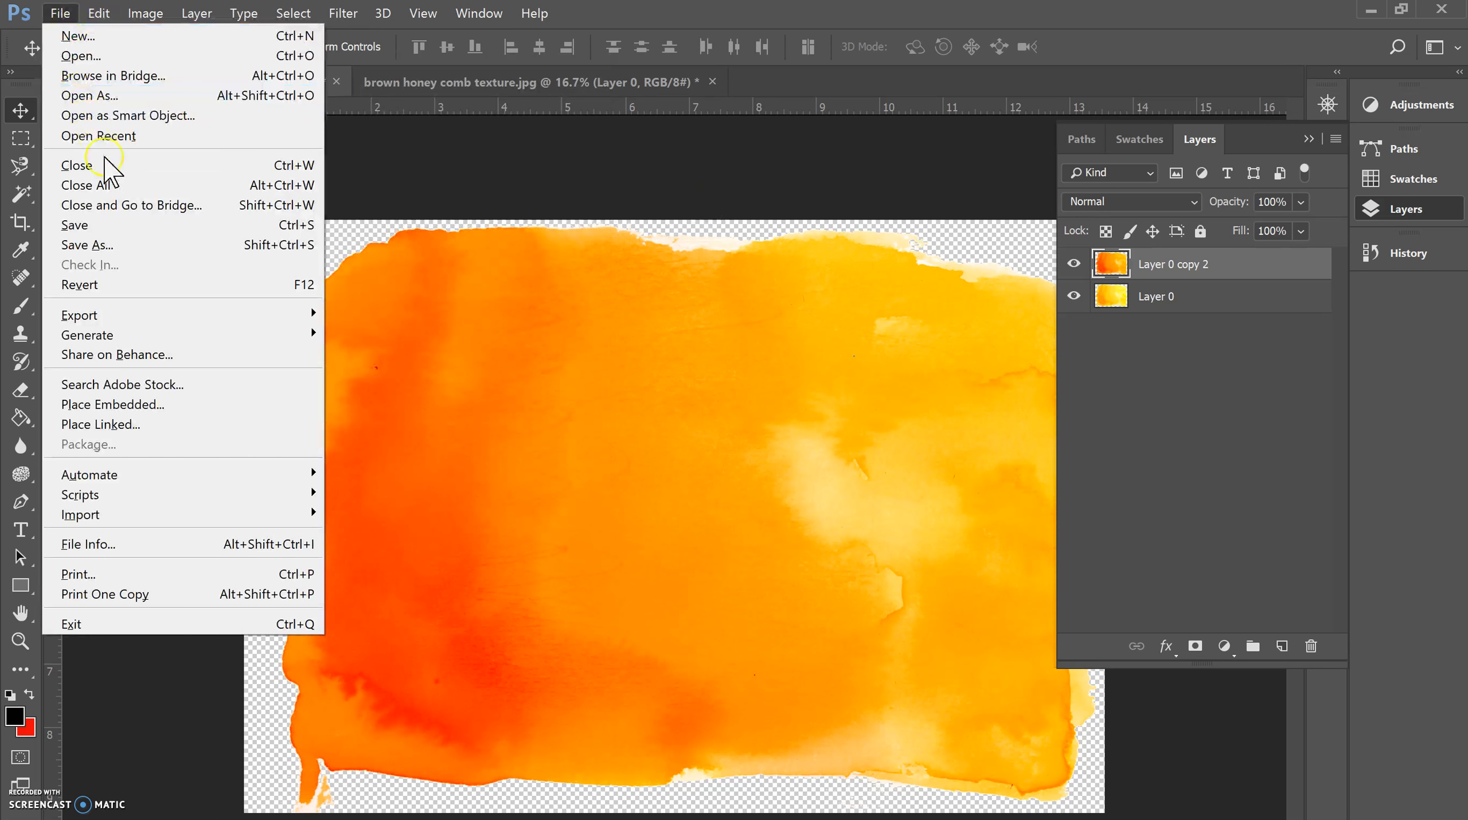
left_click(129, 241)
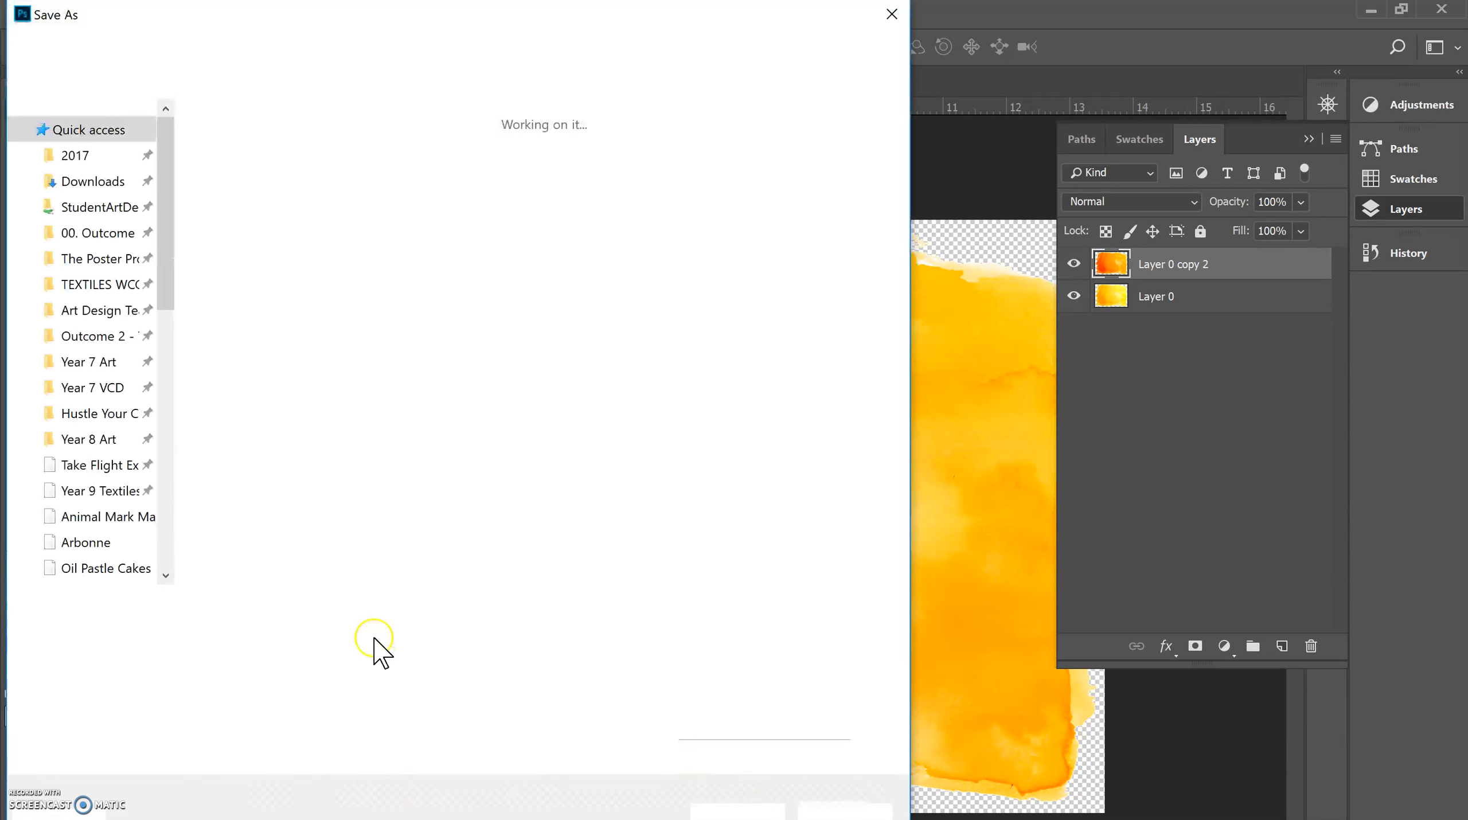
left_click(882, 814)
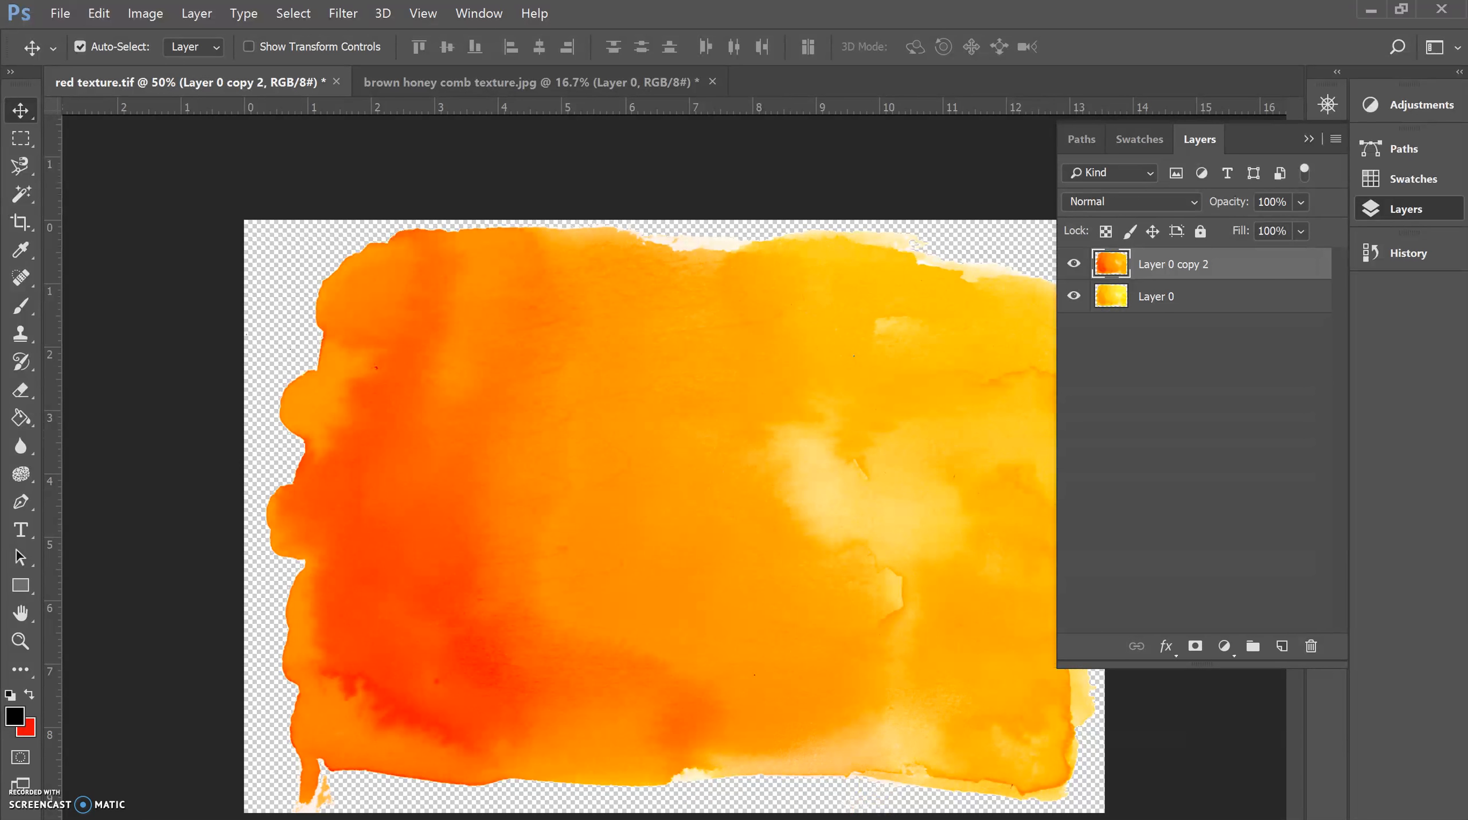
Switch to Illustrator and delete the orange watercolour image above the yellow texture on the middle artboard.
left_click(1371, 10)
left_click(917, 429)
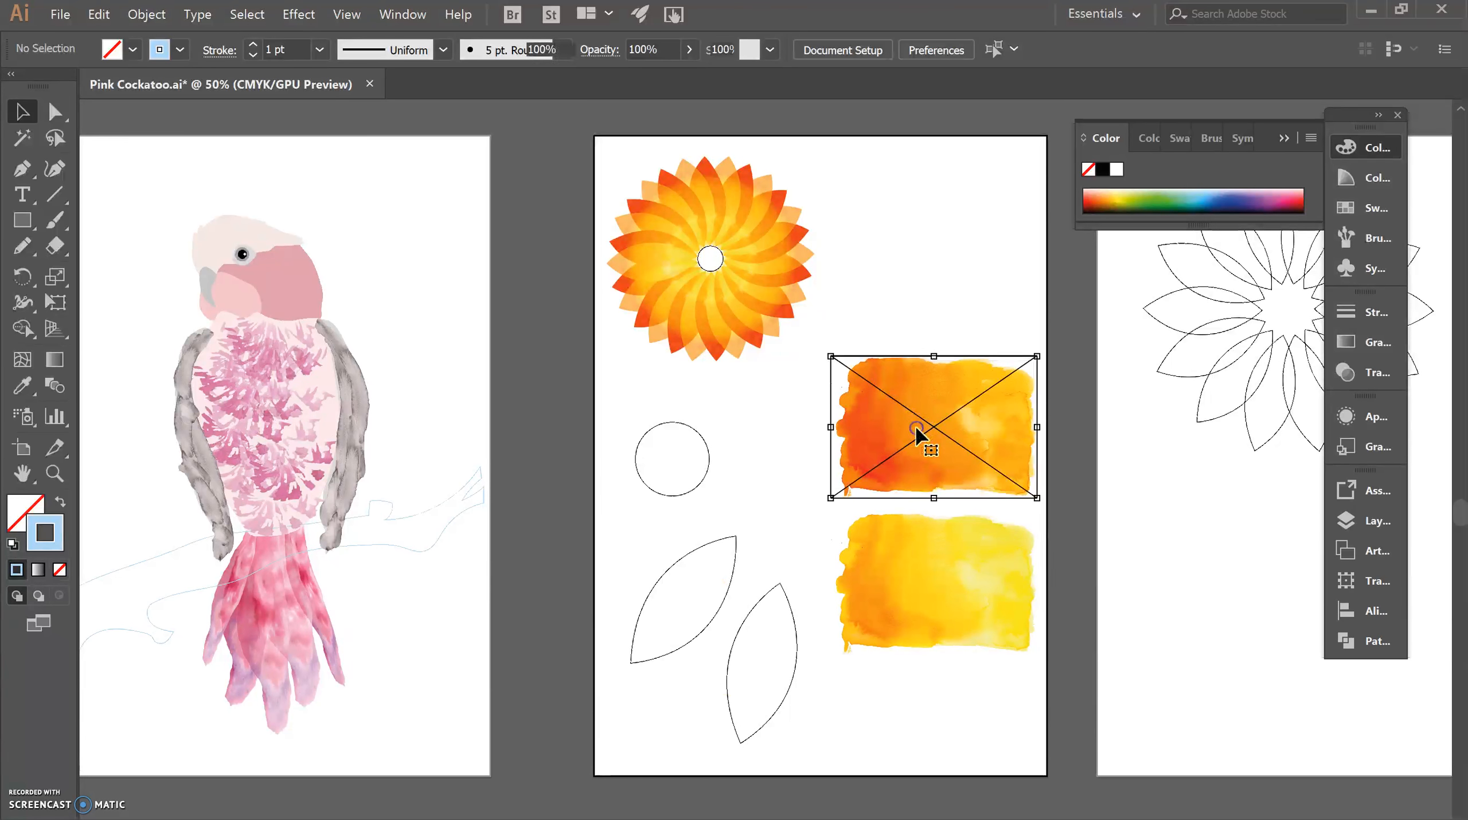
key("Delete")
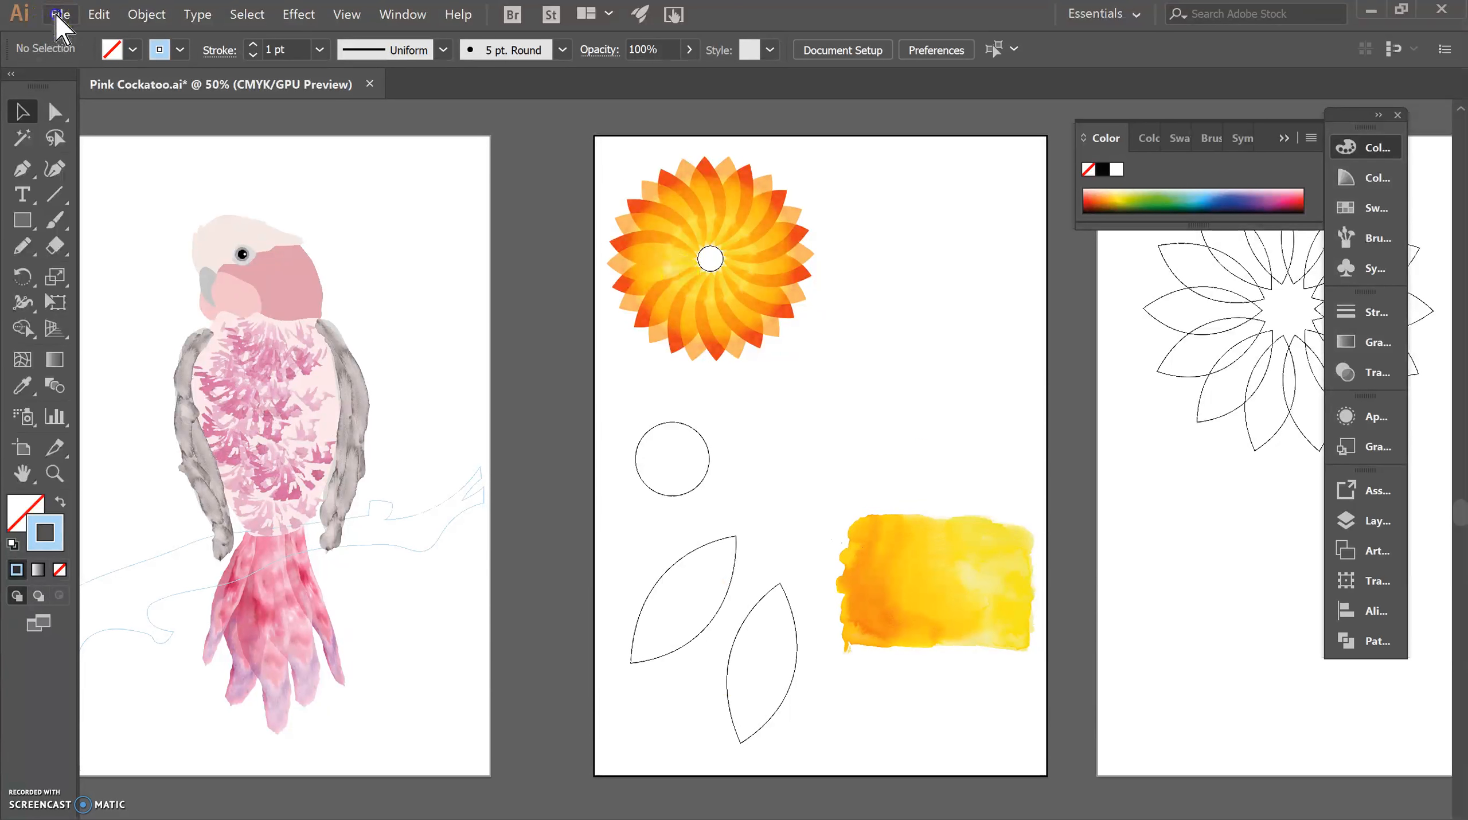
Place red texture.tif above the yellow texture on the flower artboard, and shift it slightly left and down.
left_click(60, 14)
left_click(122, 309)
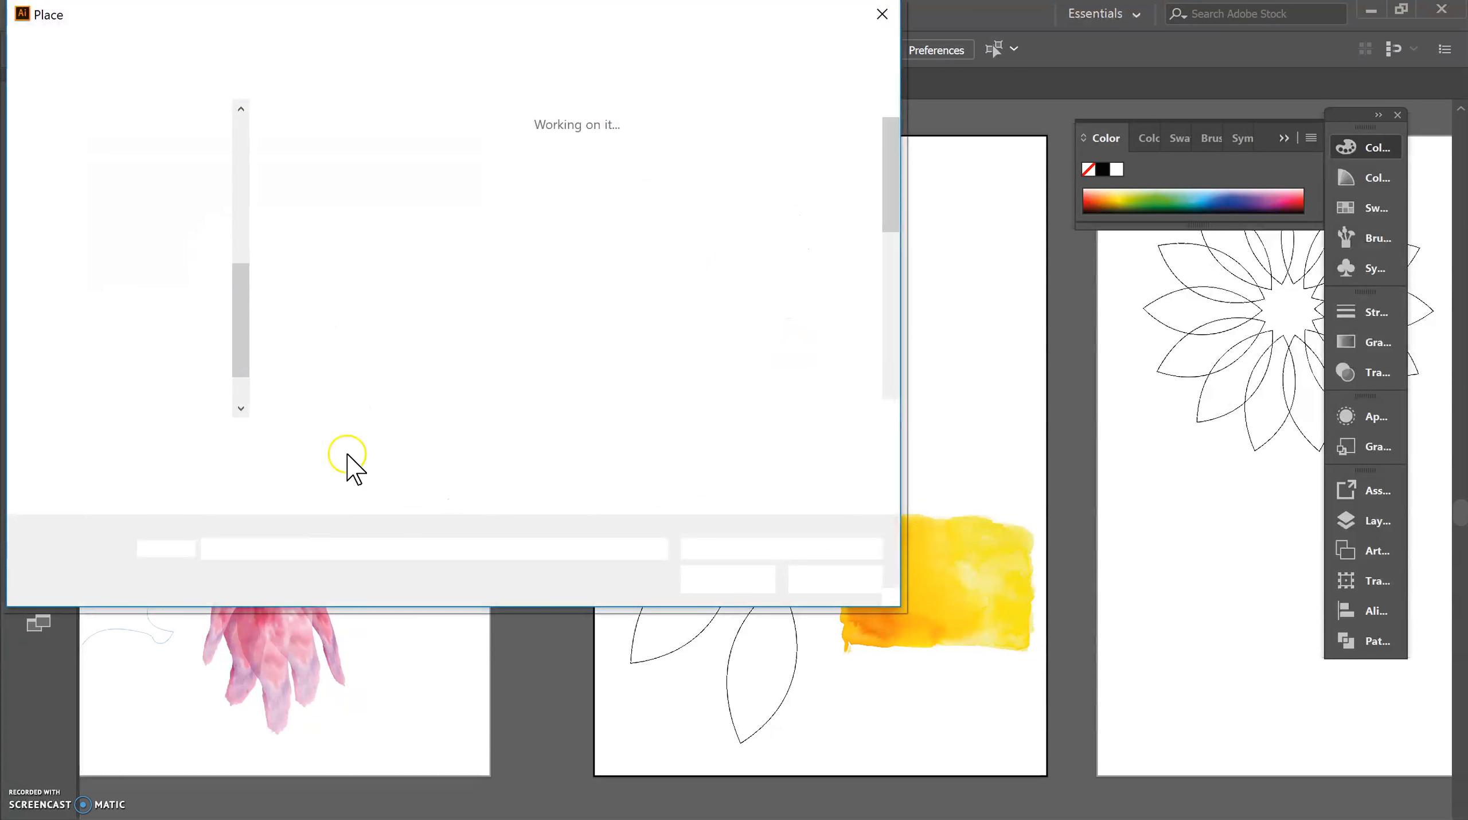
scroll(661, 362, "down", 5)
left_click(335, 282)
left_click(728, 580)
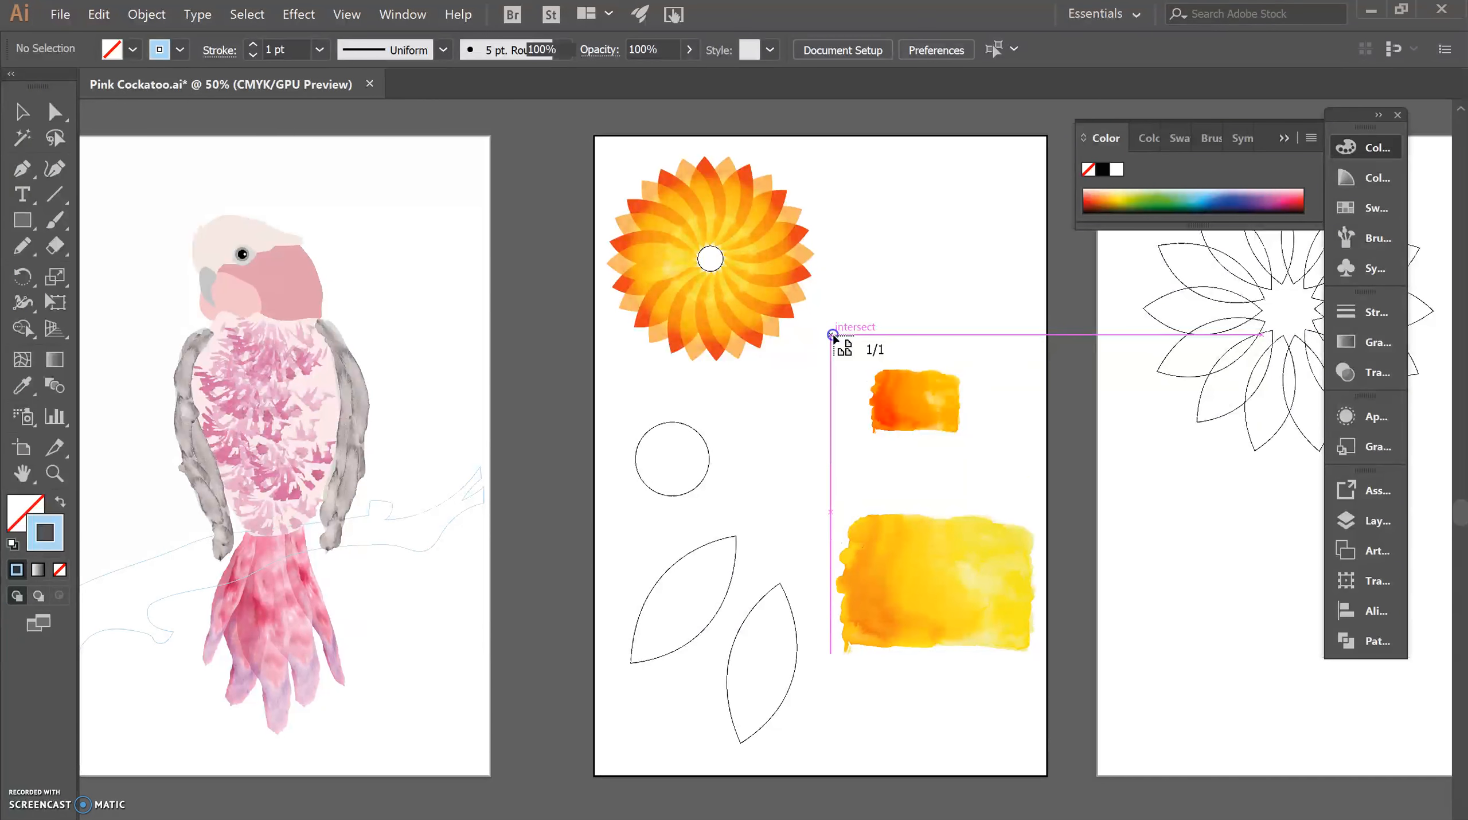
left_click(832, 334)
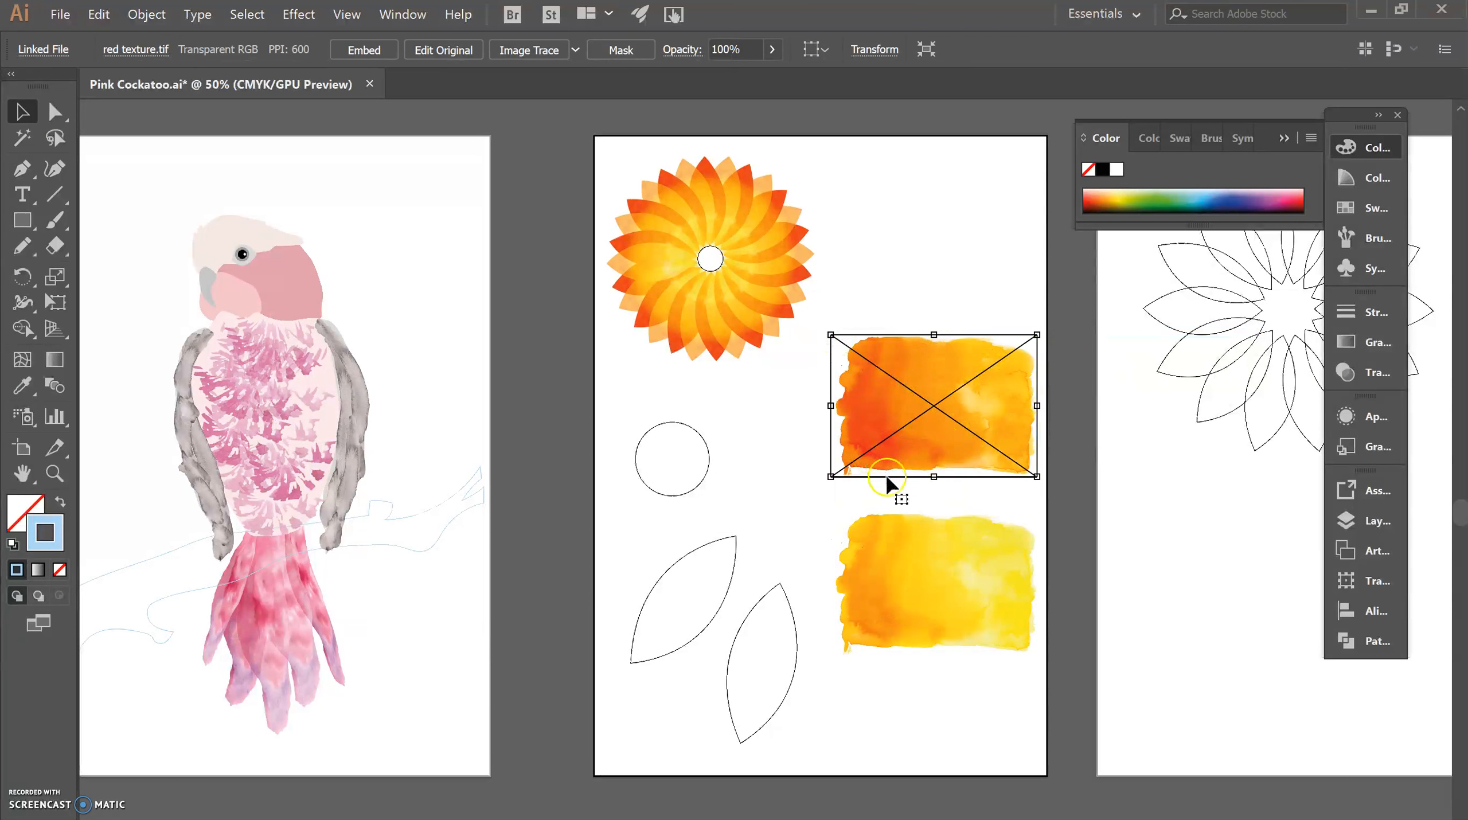
left_click(917, 492)
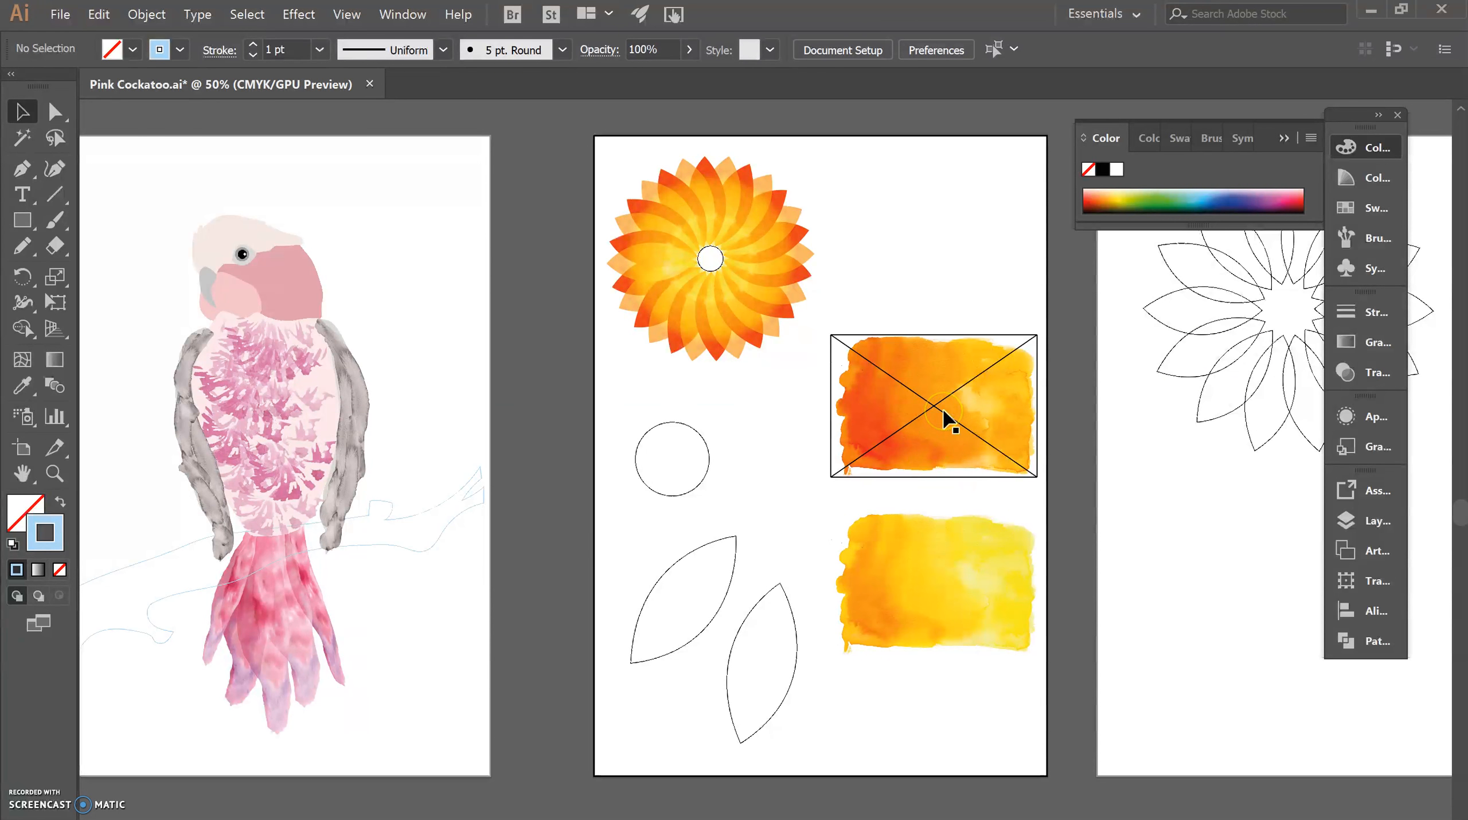
left_click_drag(944, 412, 923, 418)
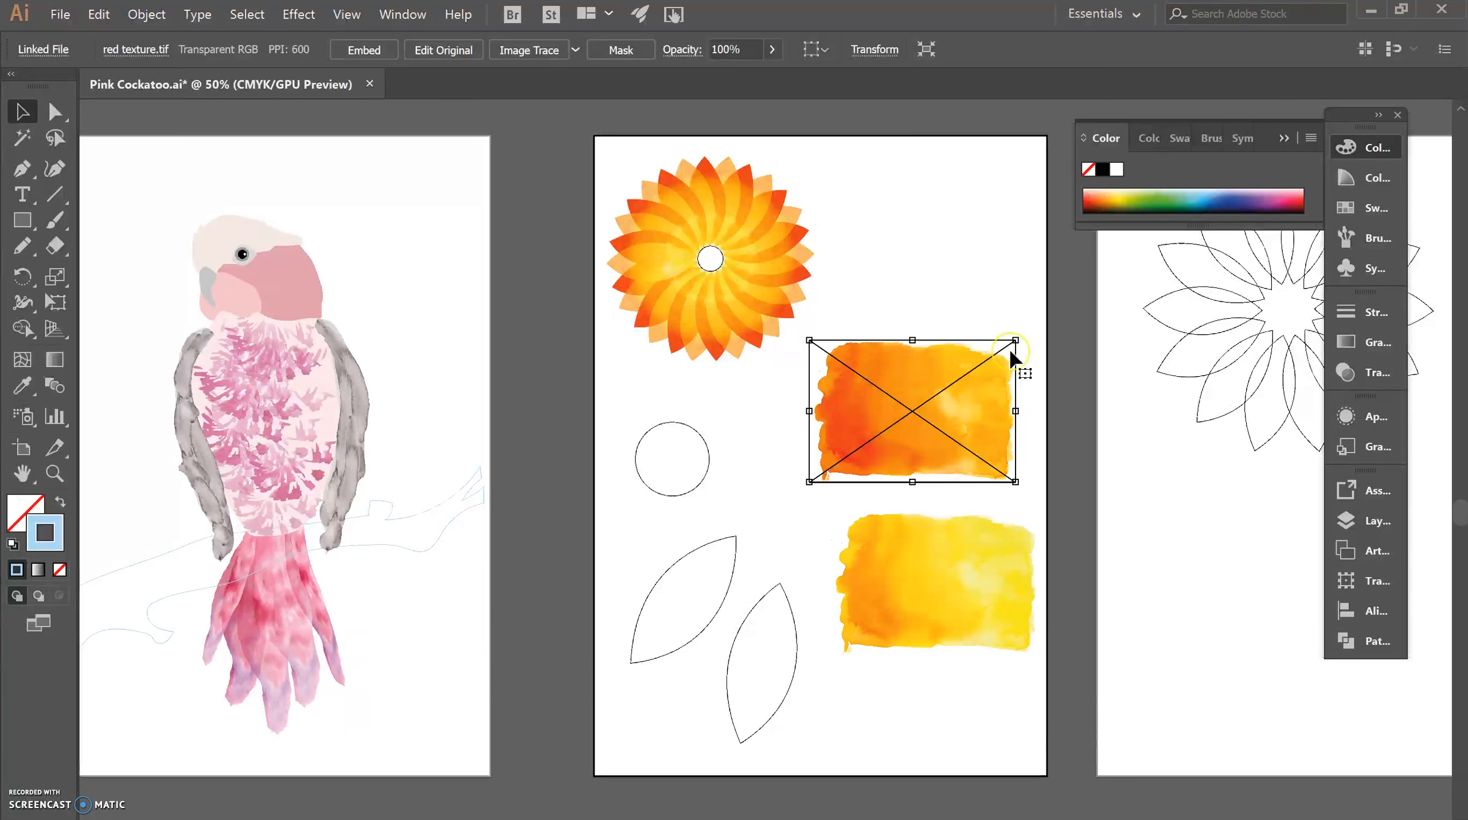
left_click(777, 568)
left_click(814, 535)
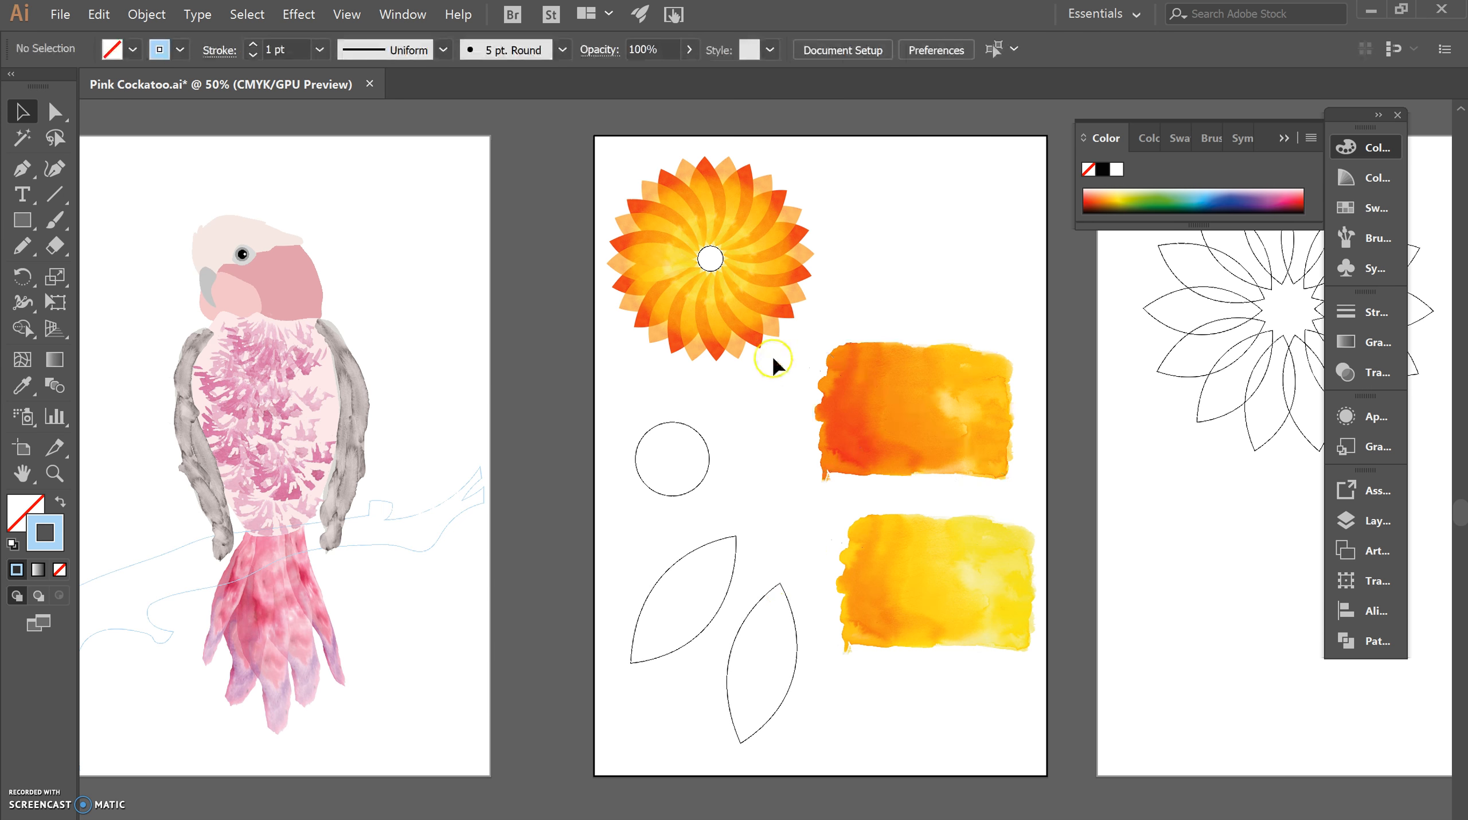
Move the lower petal outline onto the yellow texture and rotate it until it lies nearly horizontal within the image.
left_click_drag(726, 359, 776, 336)
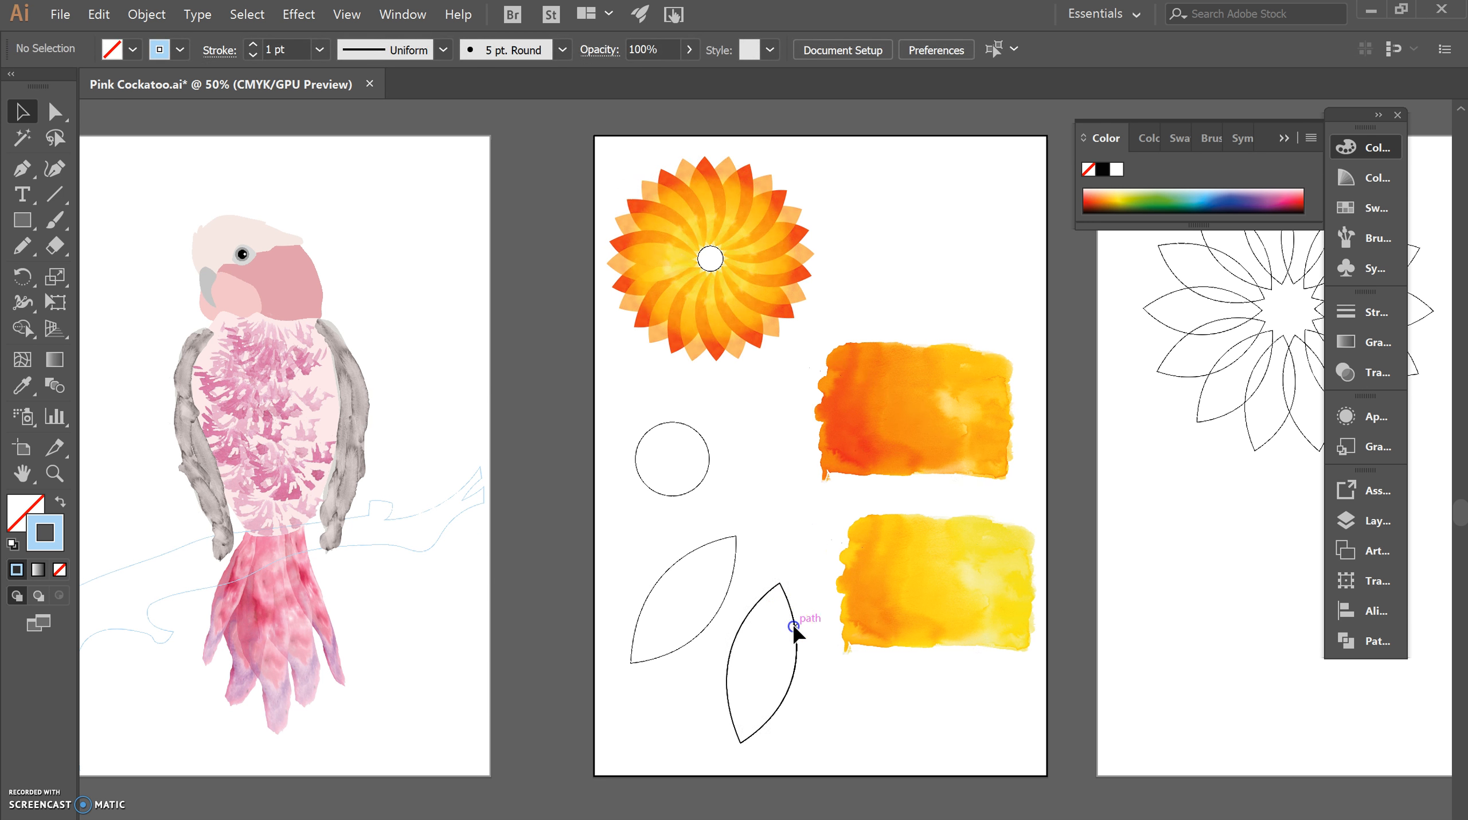
left_click_drag(795, 632, 952, 554)
left_click_drag(934, 499, 986, 574)
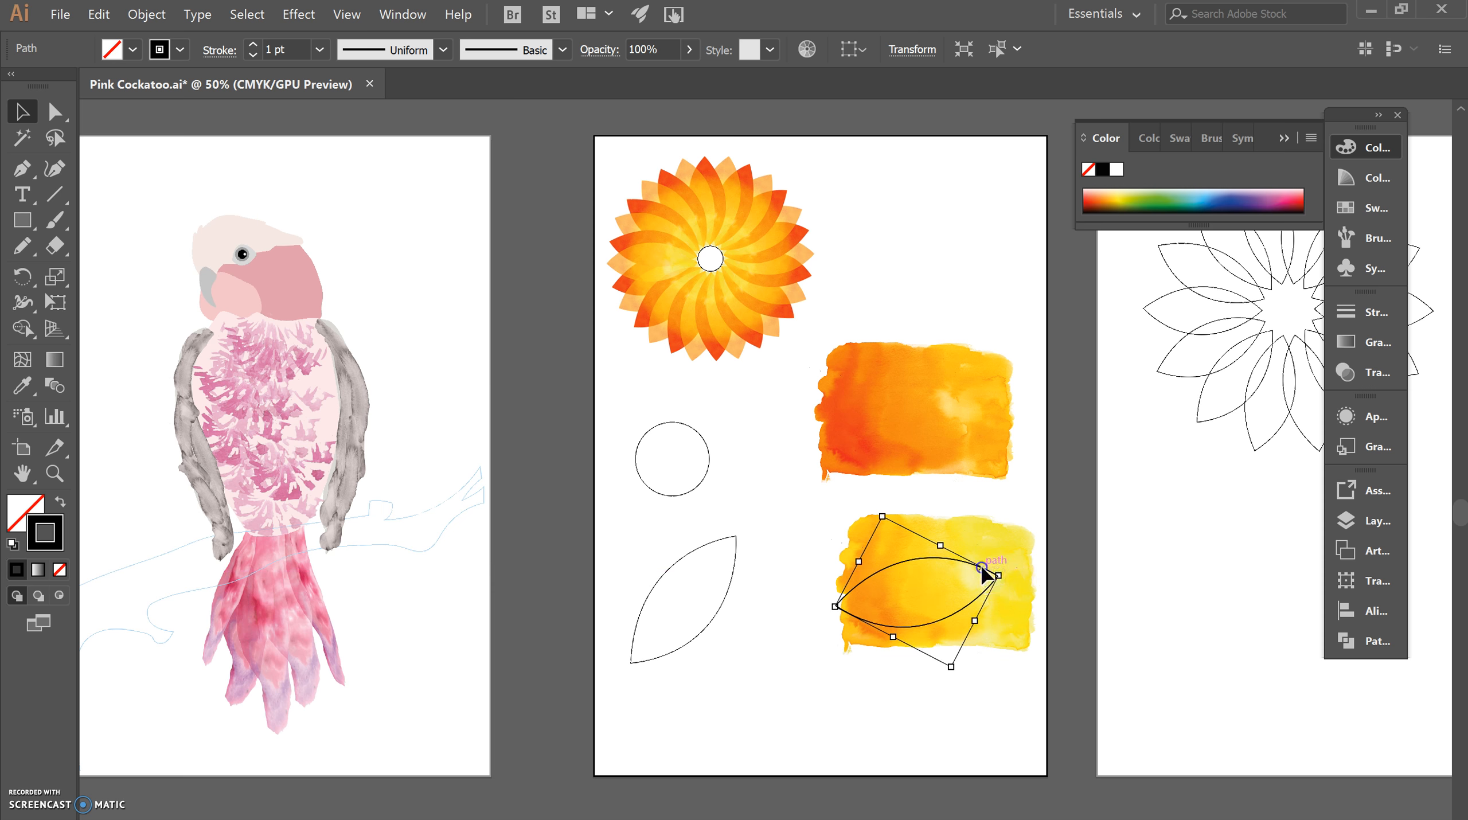
key("Delete")
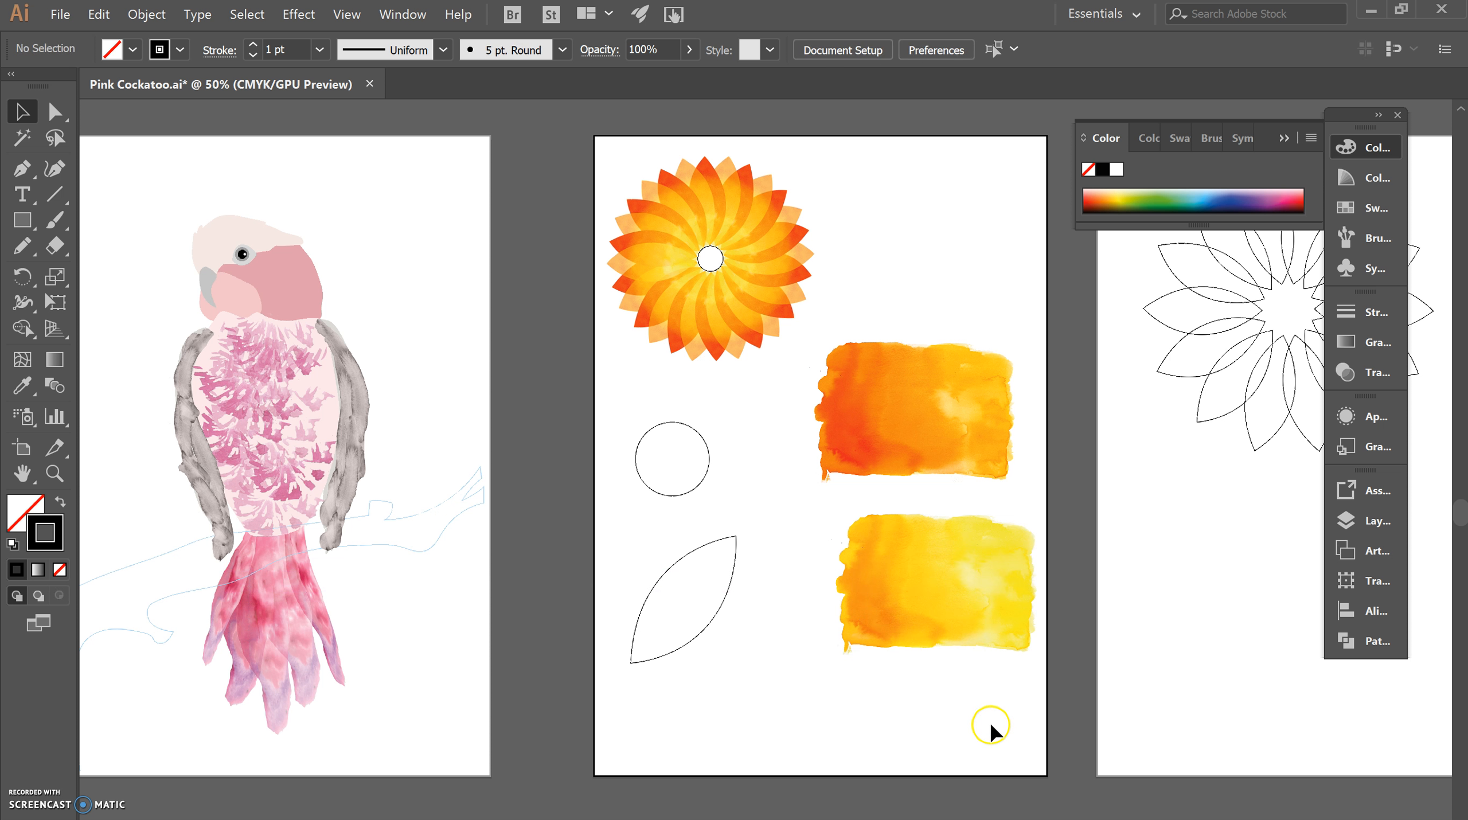
Send the yellow texture image to the back so that it lies behind the petal outline.
left_click(974, 609)
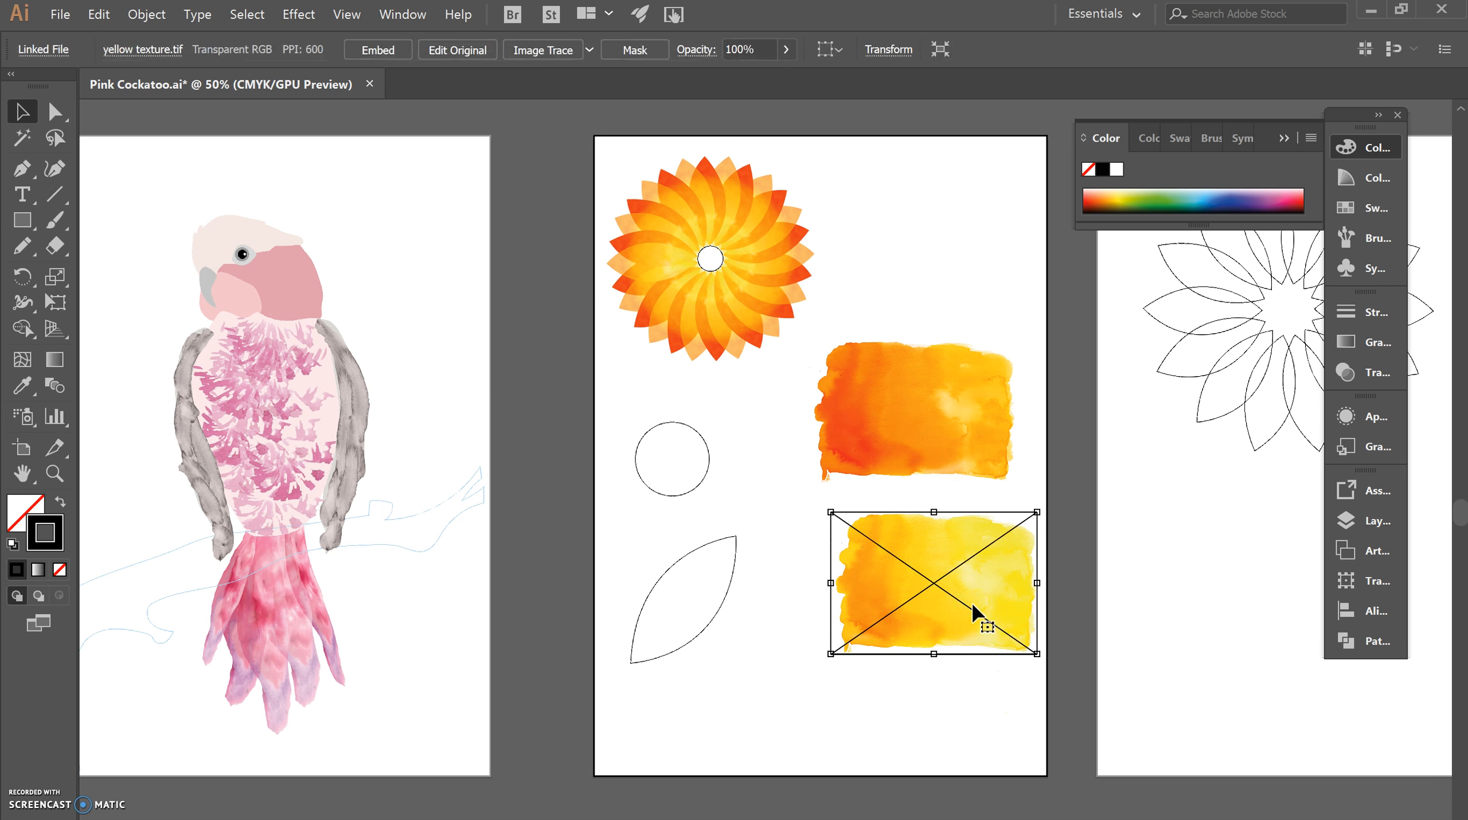
right_click(971, 601)
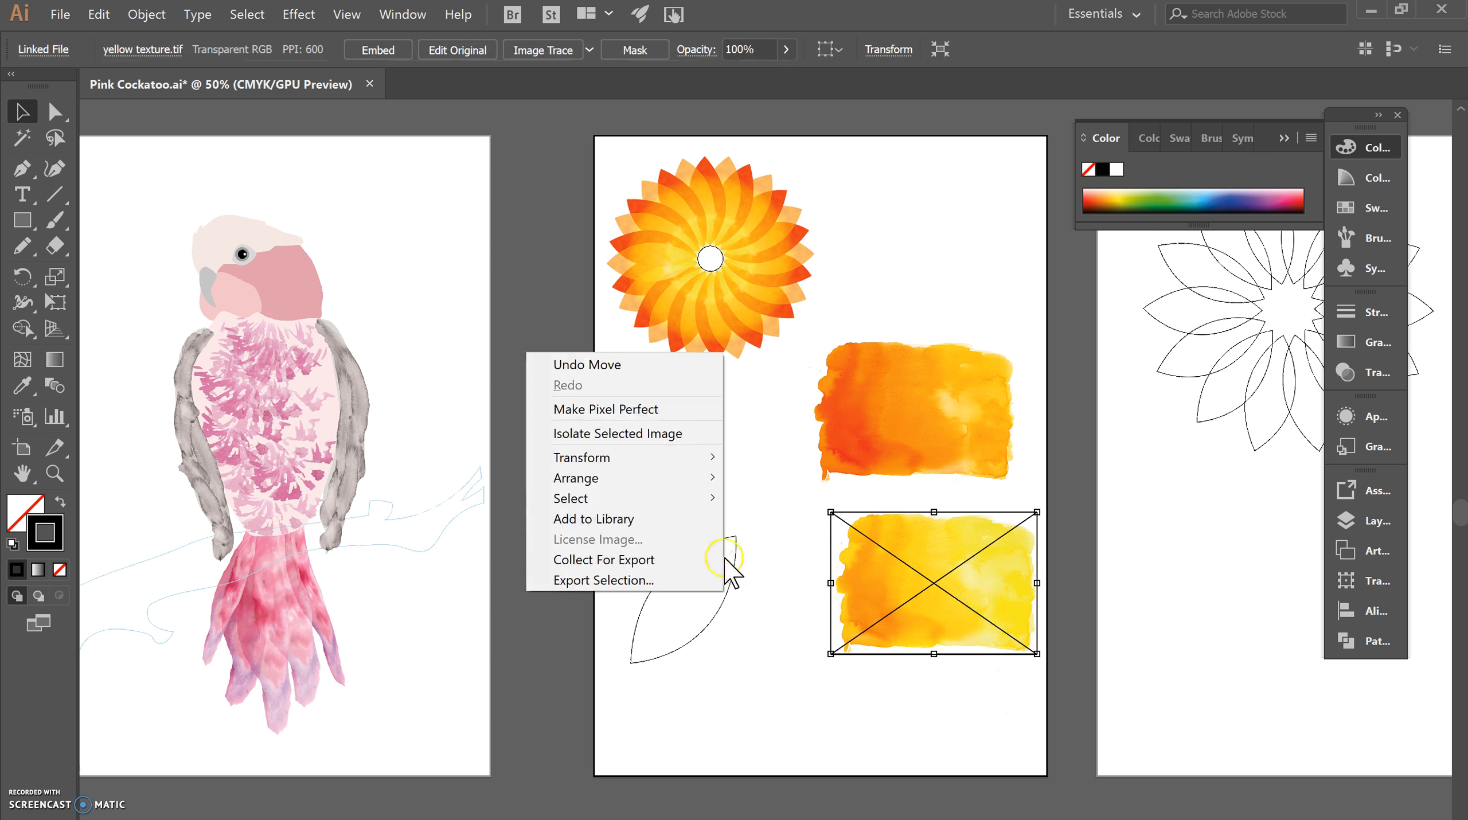
mouse_move(651, 479)
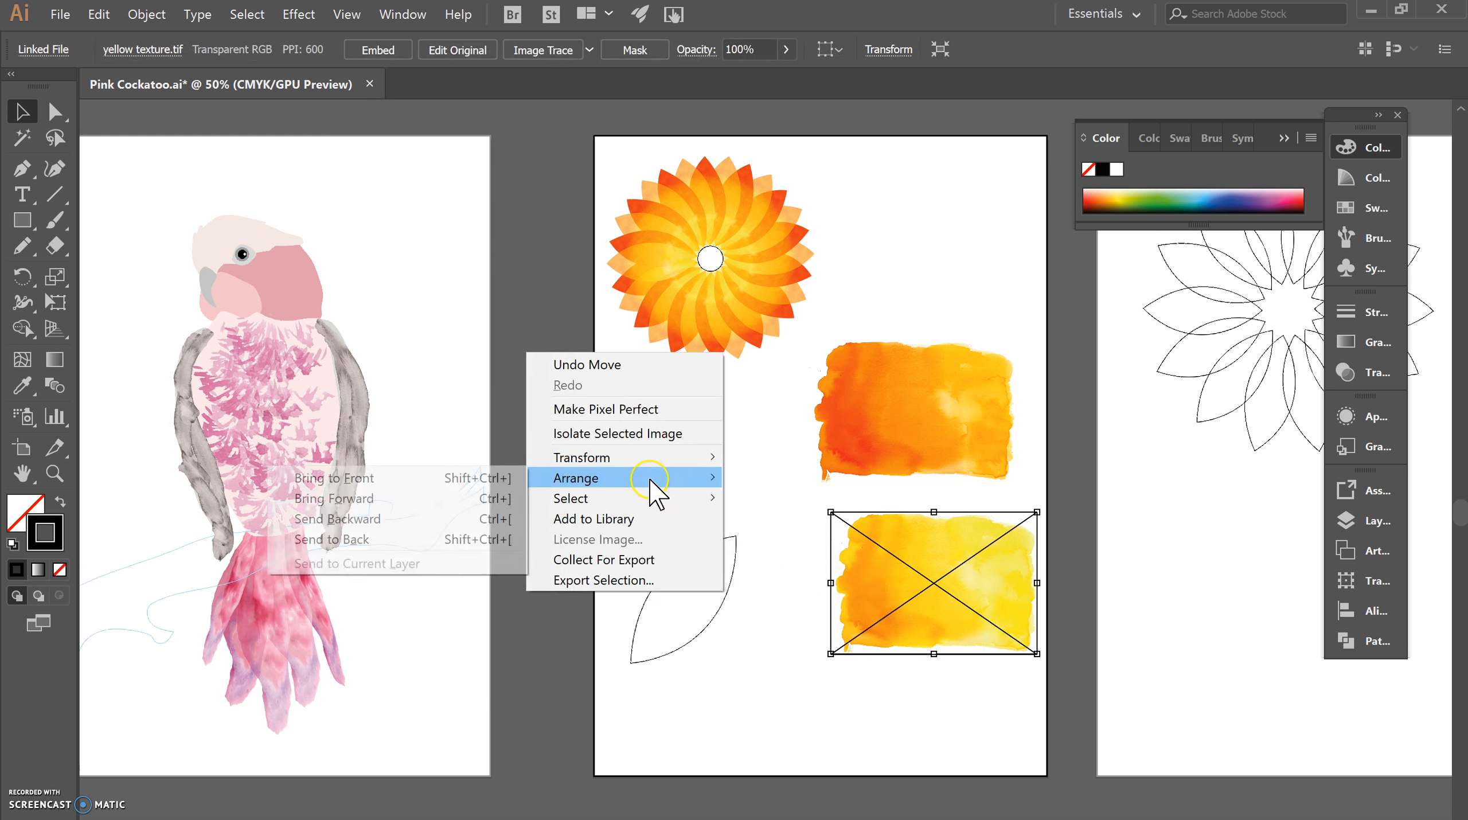
left_click(454, 550)
left_click(859, 728)
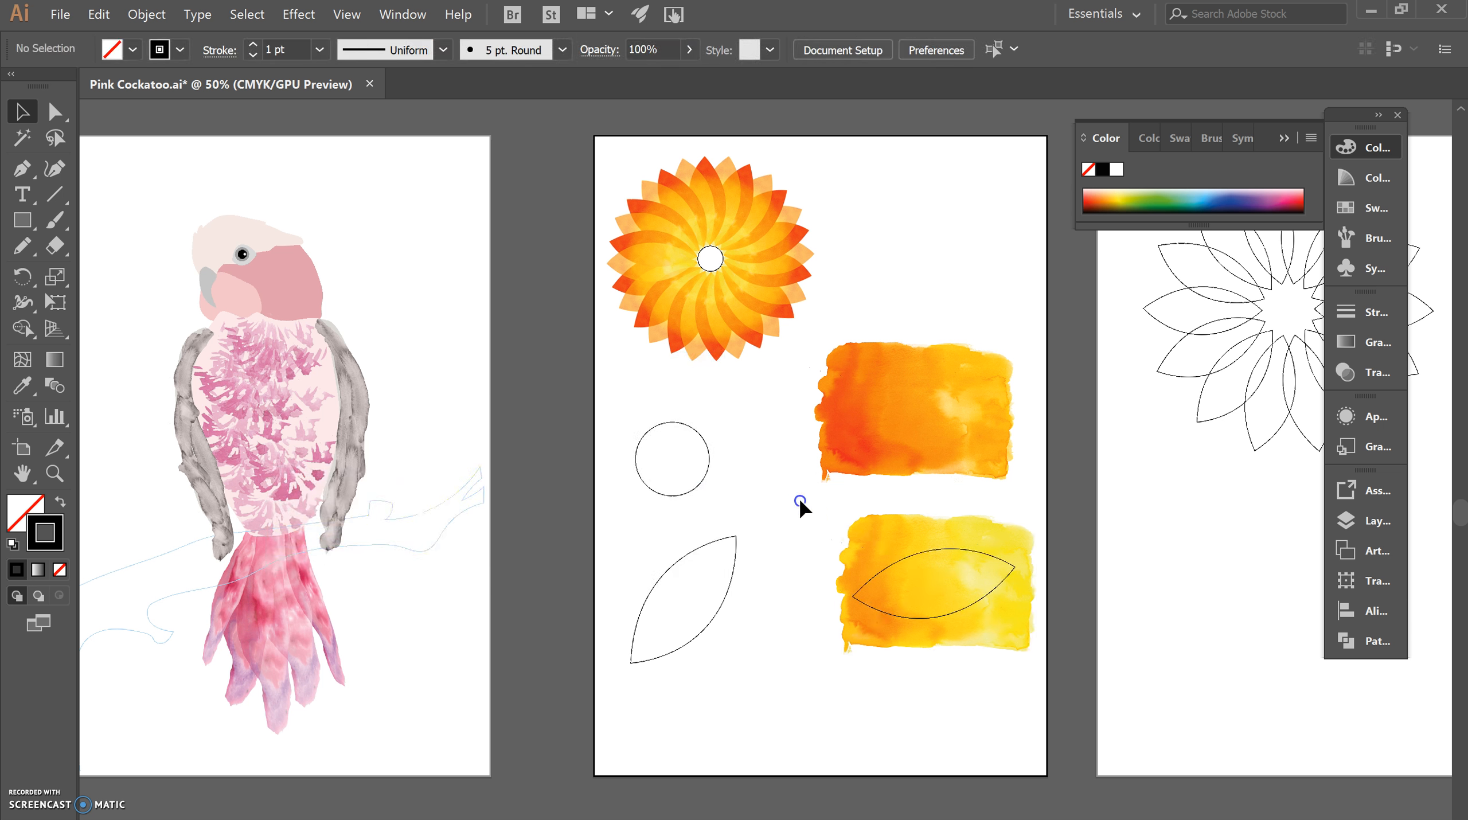
Select the petal outline together with the yellow texture and make a clipping mask from them.
left_click_drag(1006, 659, 1010, 664)
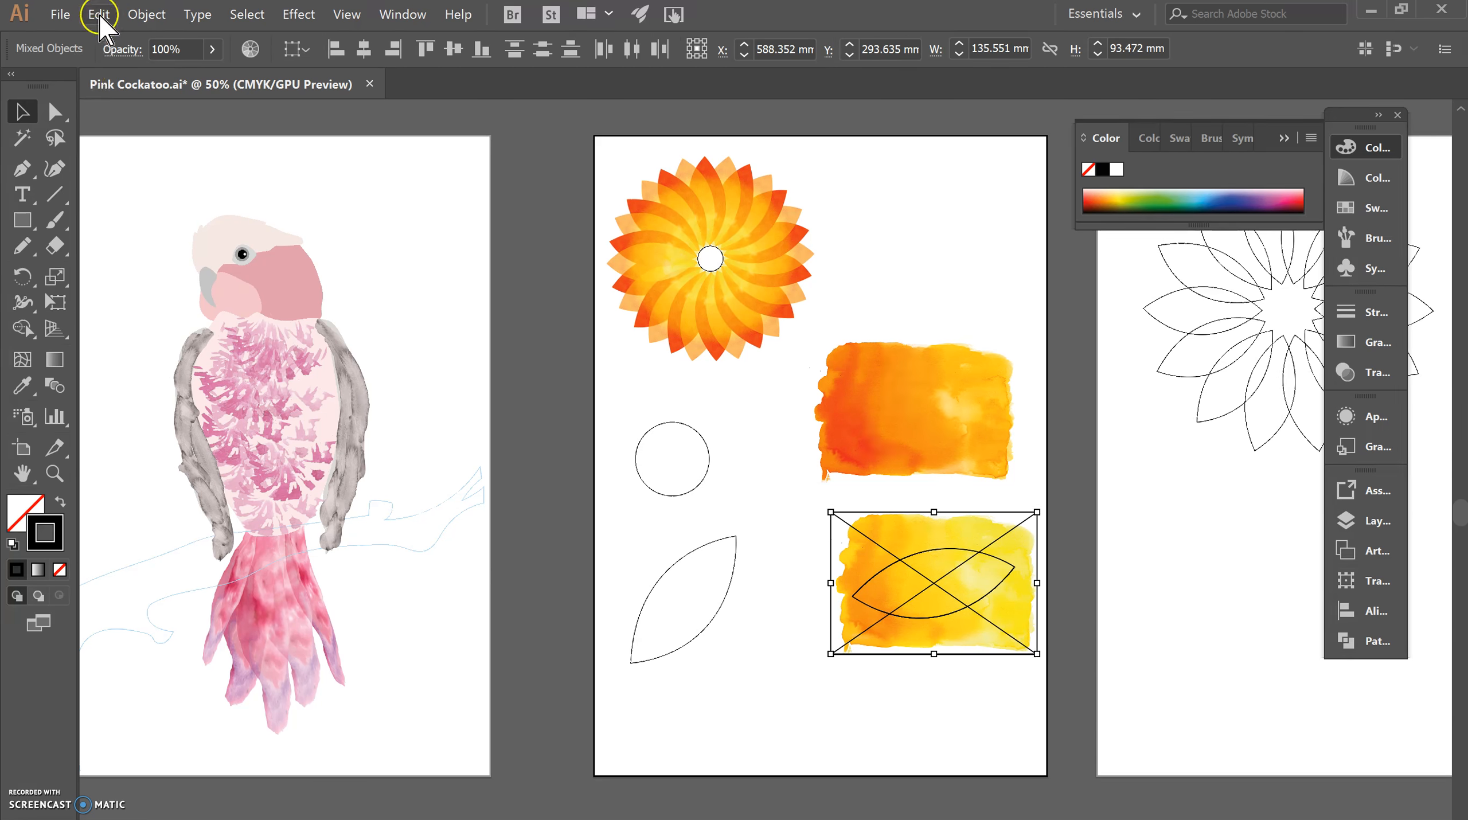
left_click(146, 14)
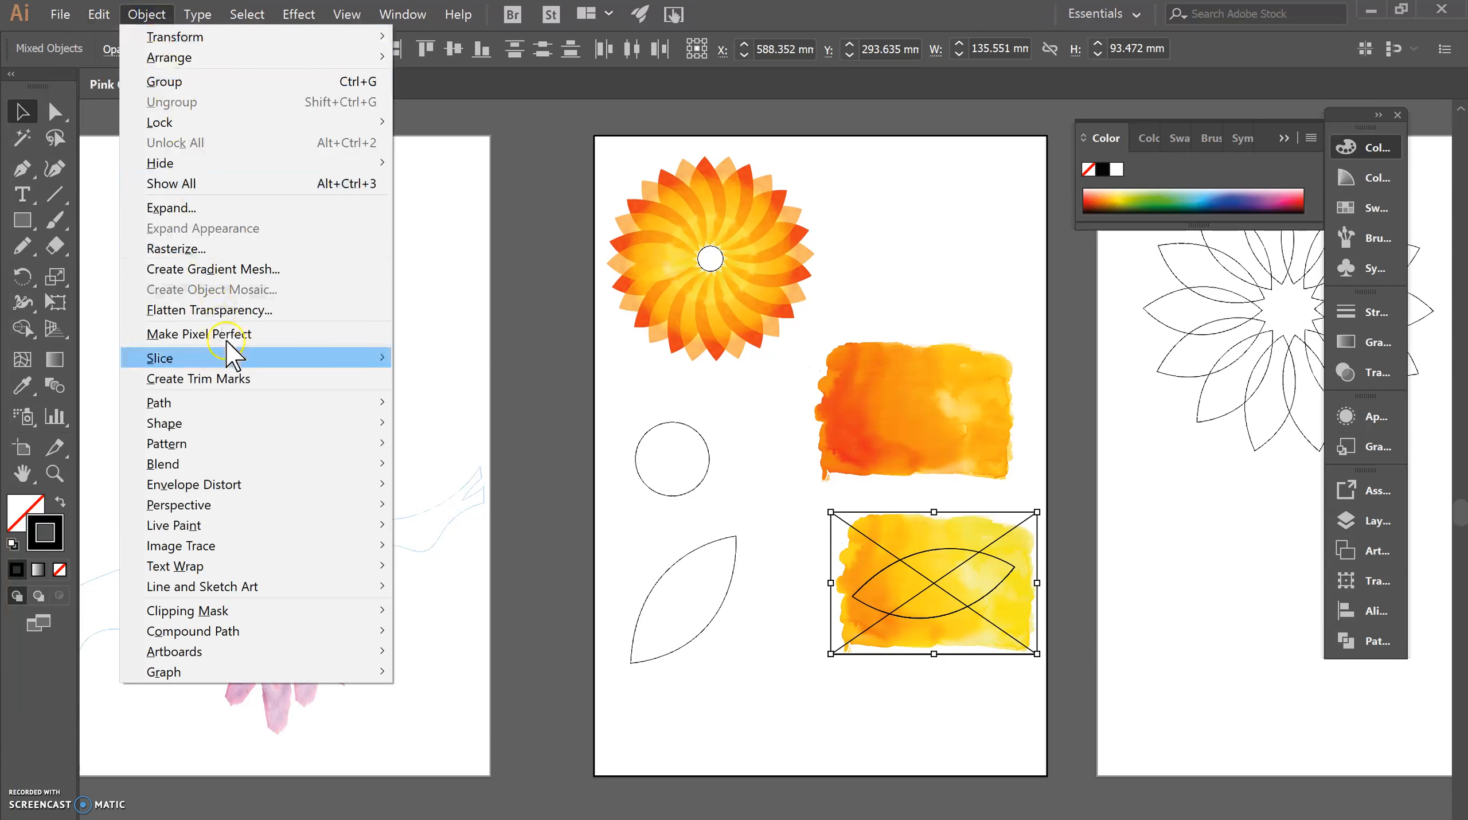
mouse_move(287, 612)
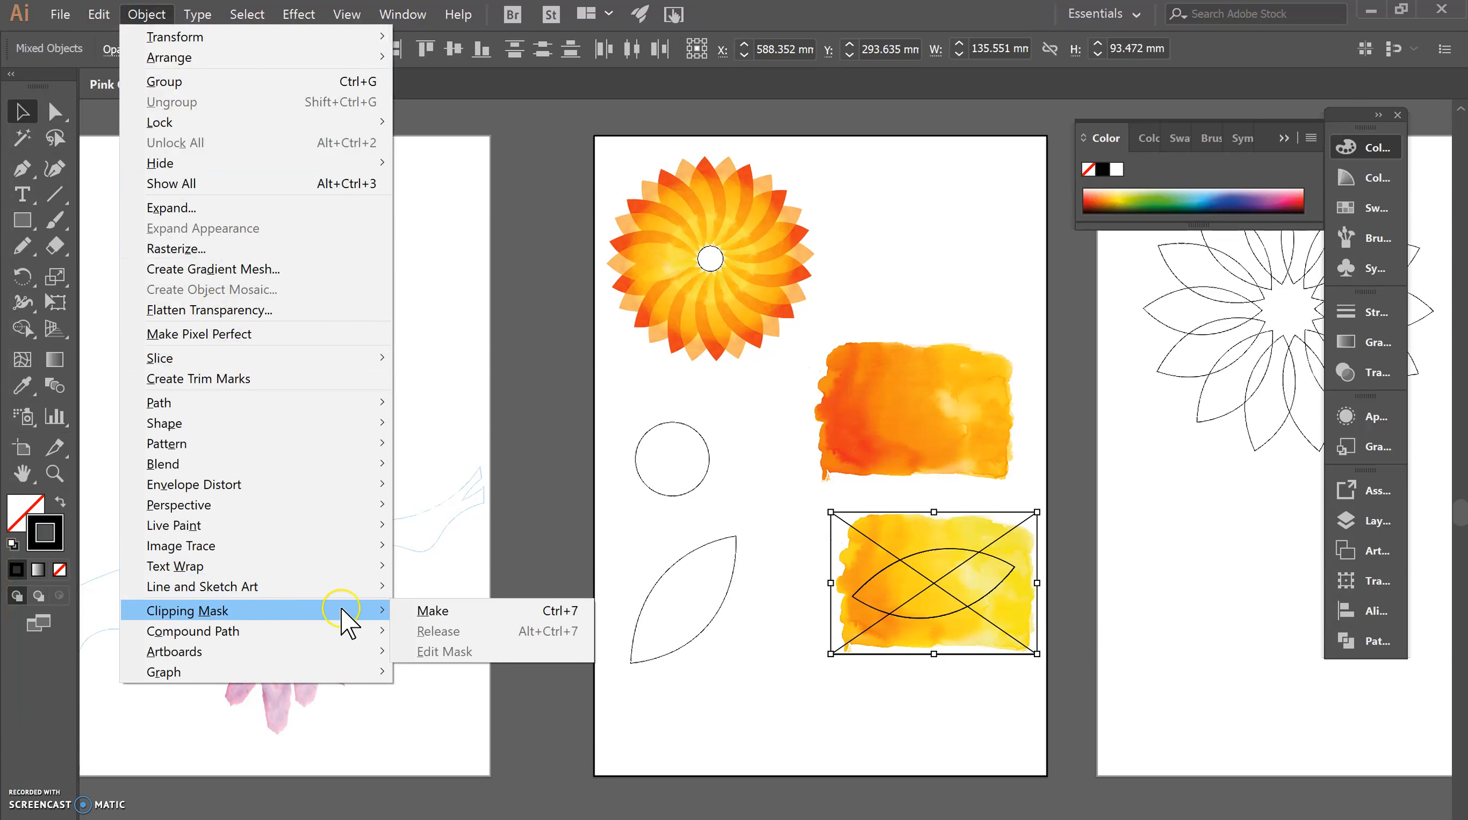
left_click(431, 610)
left_click(868, 666)
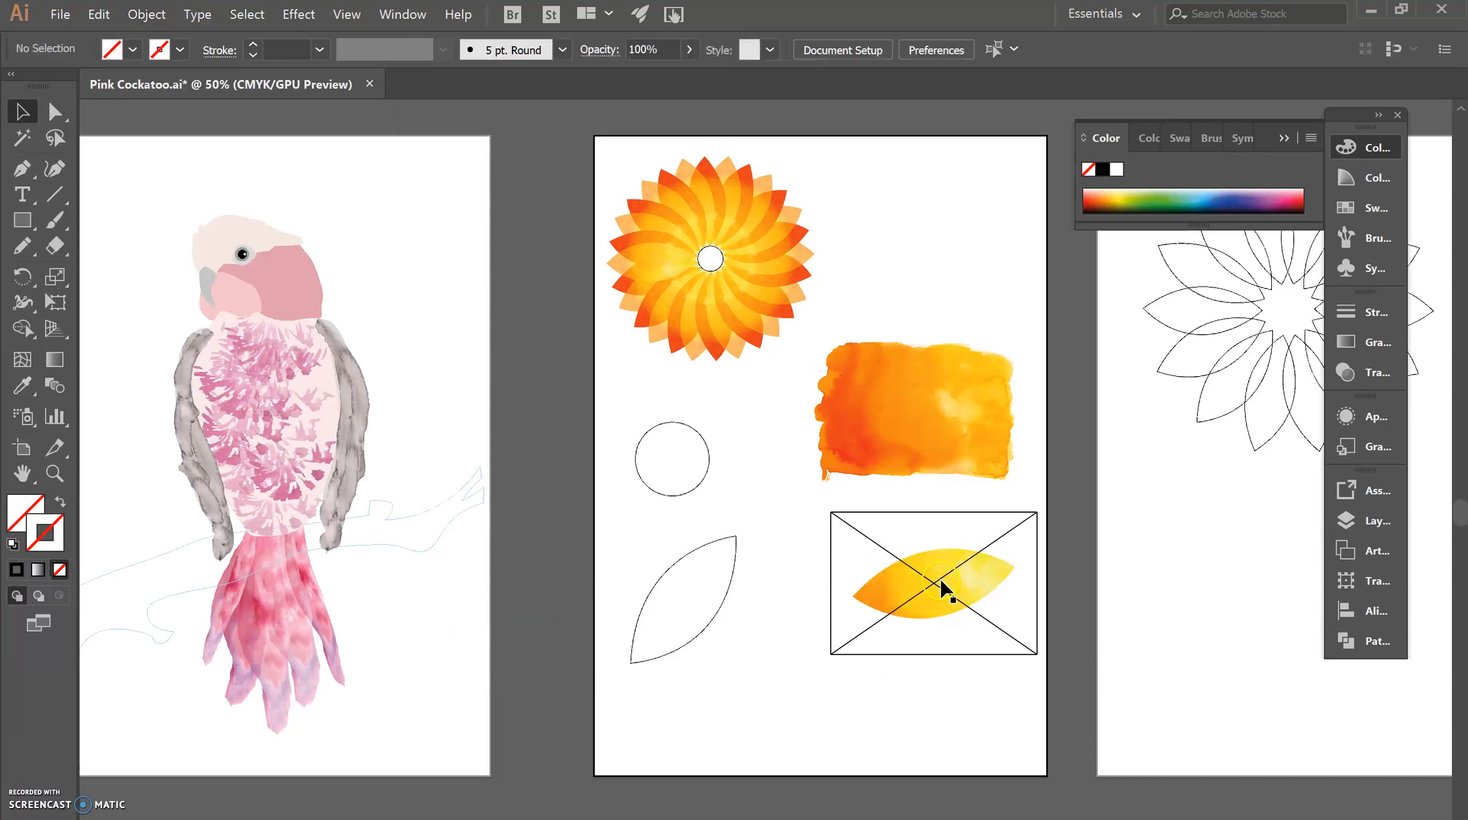
left_click(973, 586)
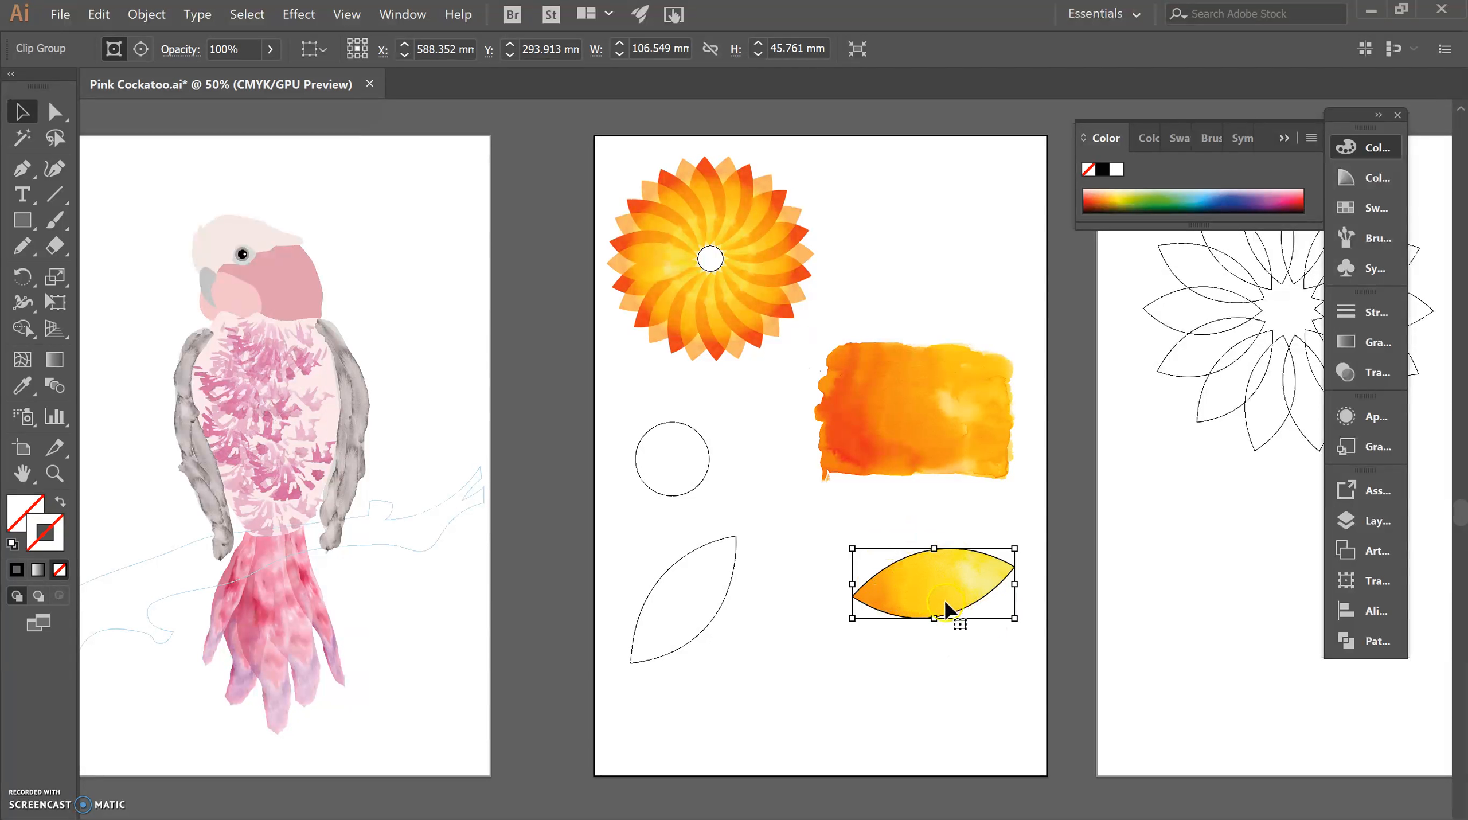
left_click(879, 668)
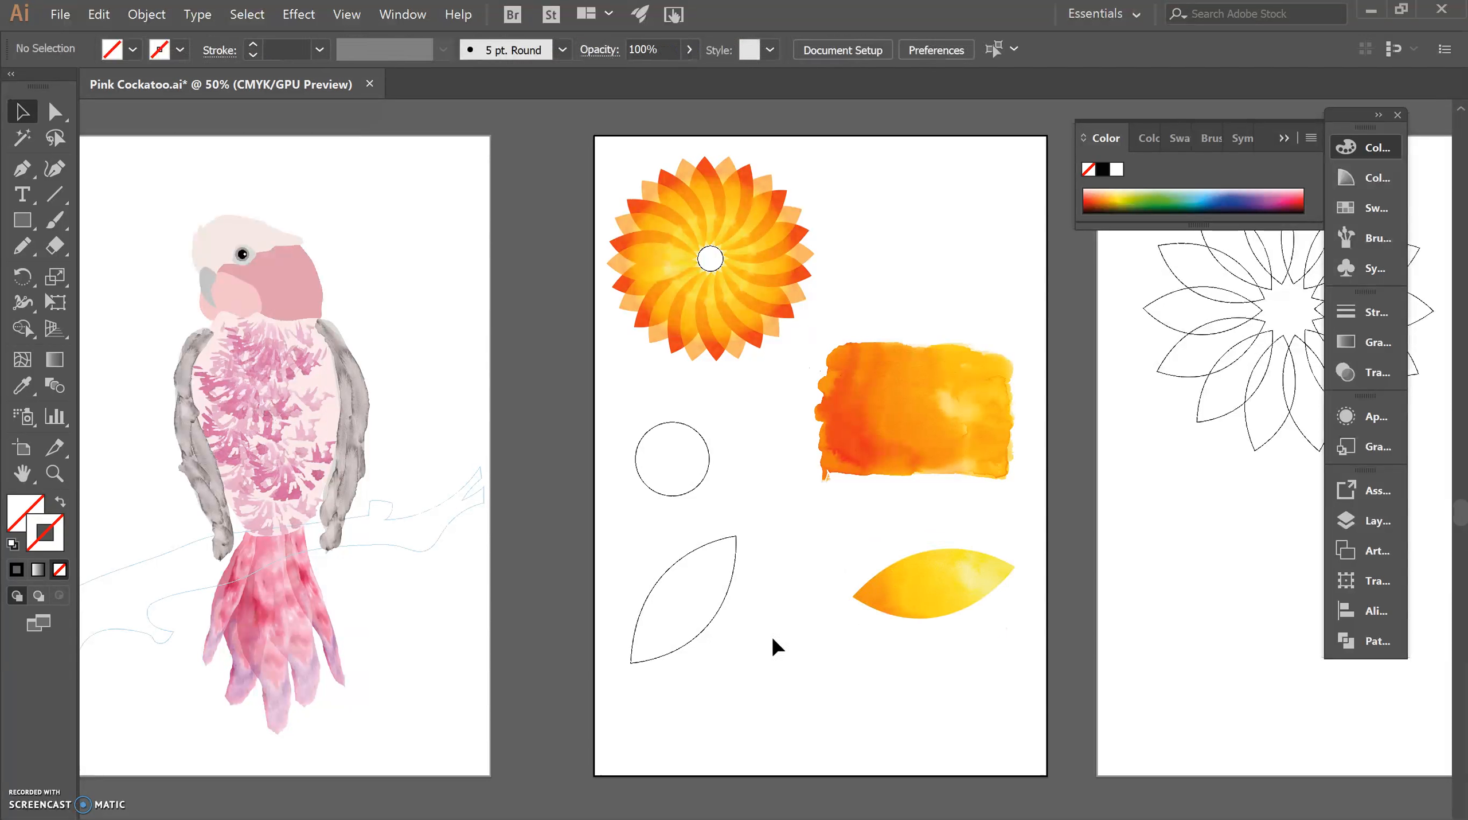
Move the remaining petal outline onto the orange texture and rotate it nearly horizontal to fit inside.
left_click_drag(709, 622, 940, 450)
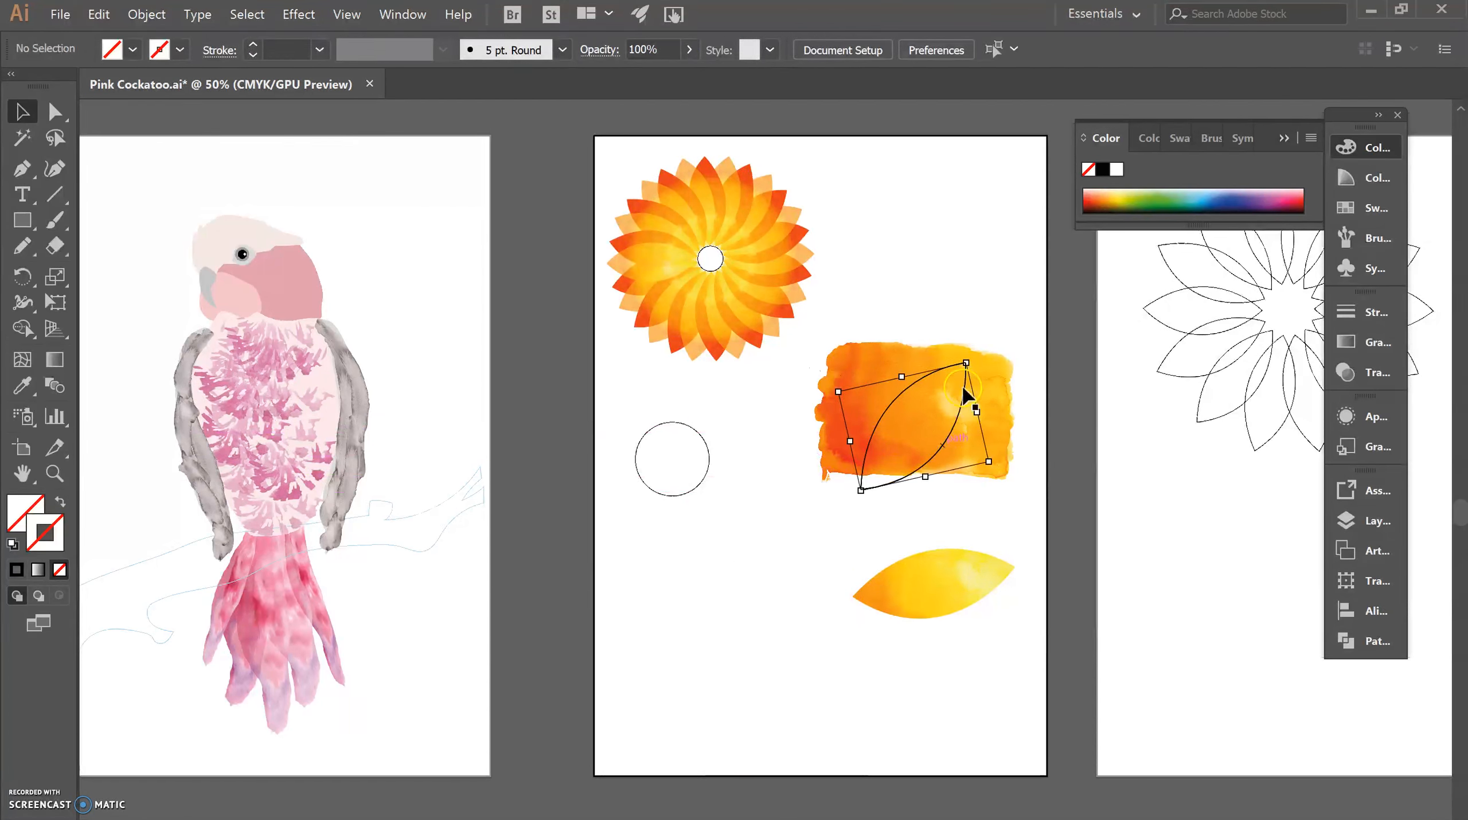
left_click_drag(972, 352, 986, 383)
left_click(998, 470, "shift")
Send the orange texture image to the back, behind its petal outline.
left_click(999, 380)
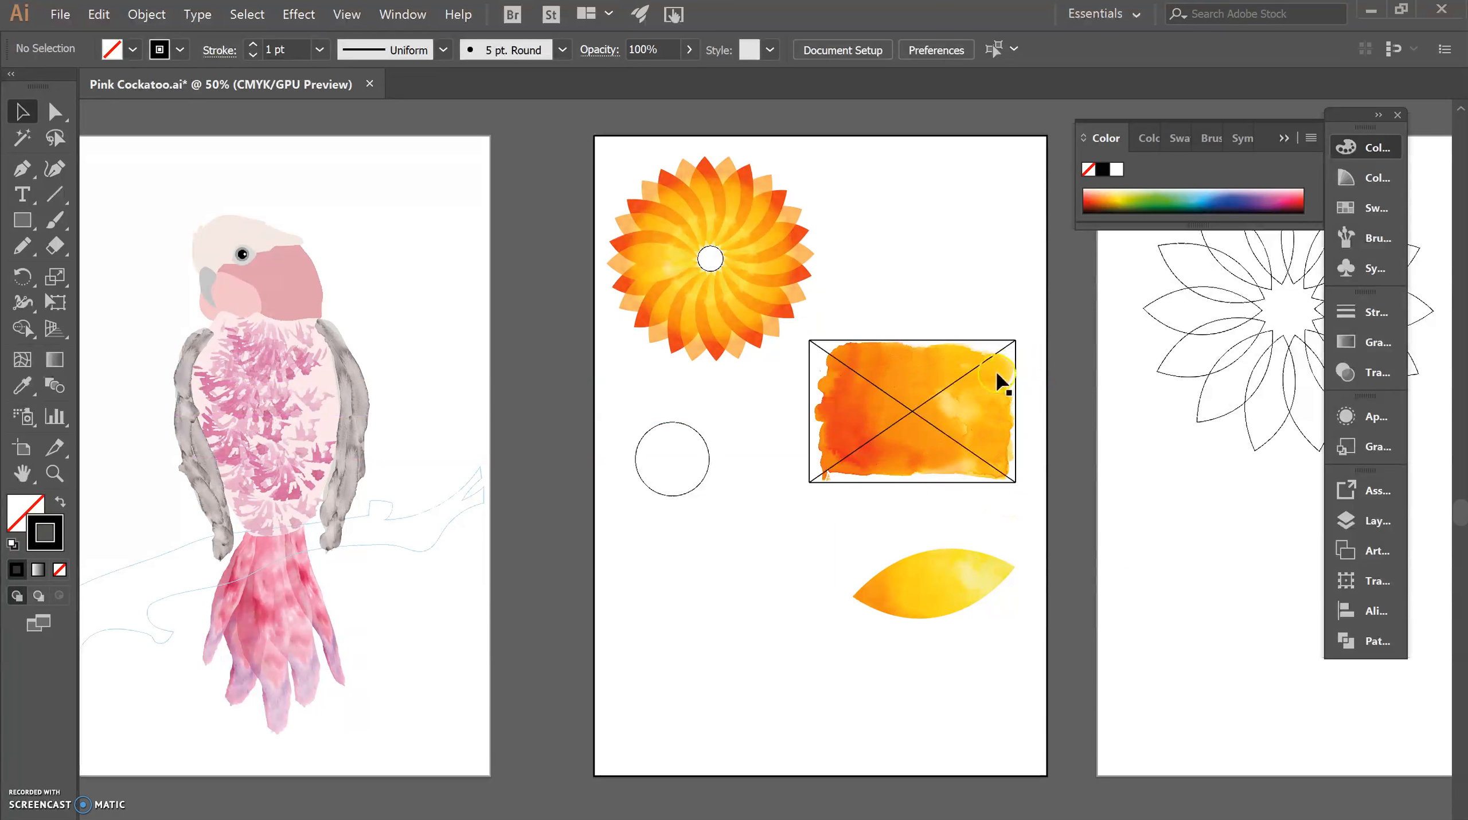
right_click(763, 388)
mouse_move(636, 367)
left_click(454, 425)
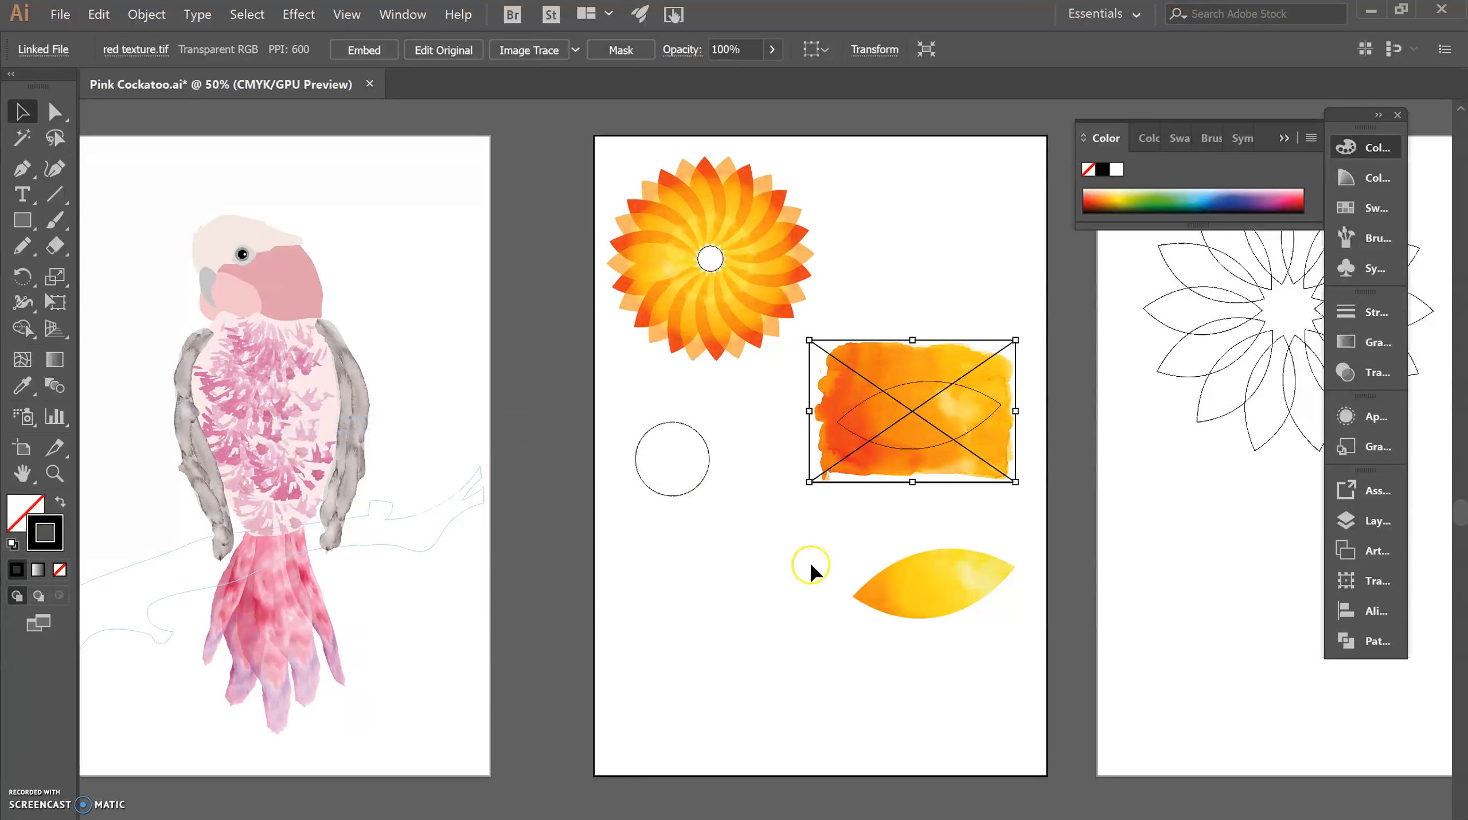
left_click(804, 560)
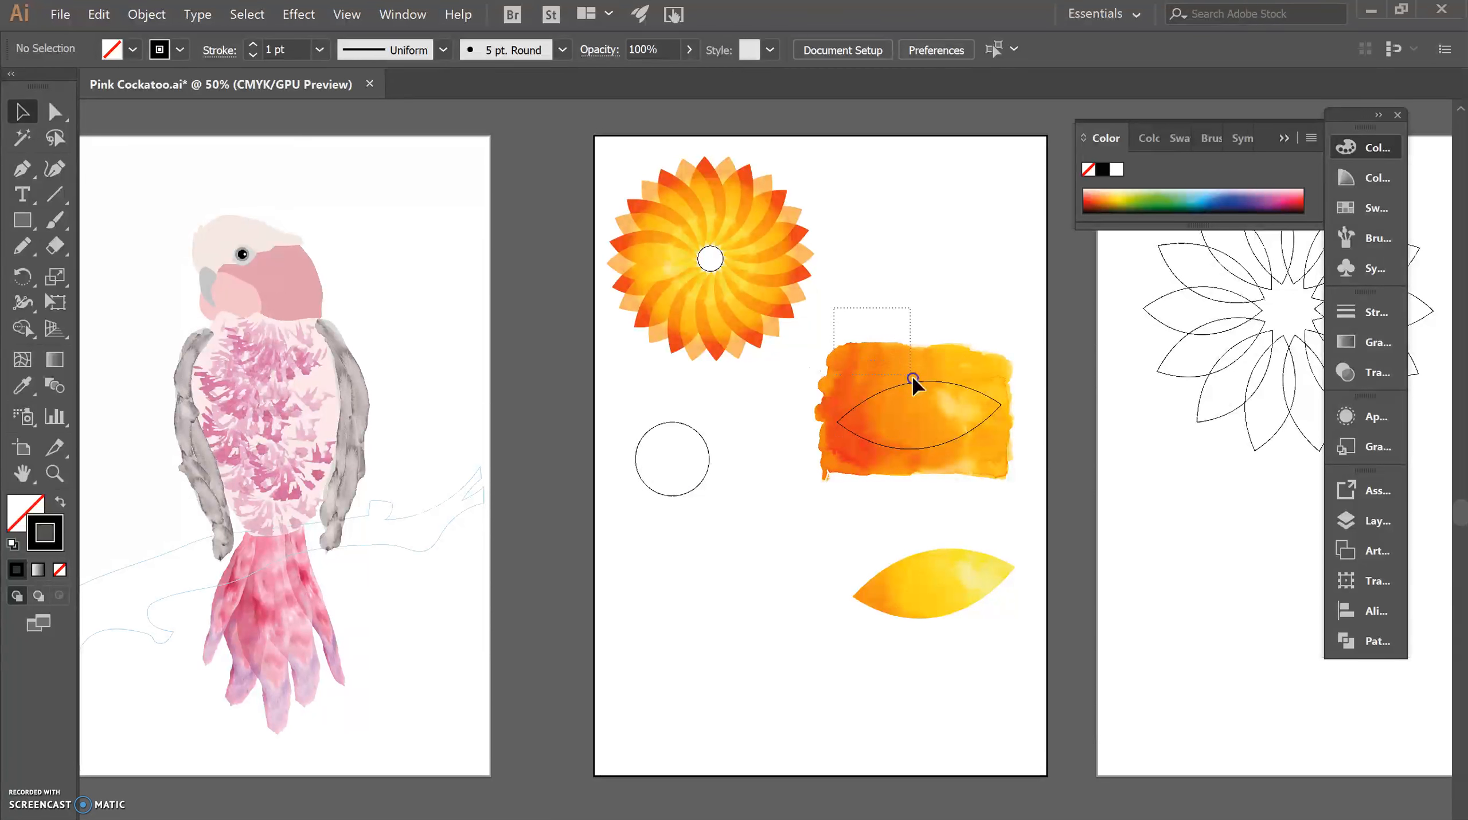
left_click_drag(1004, 459, 1004, 460)
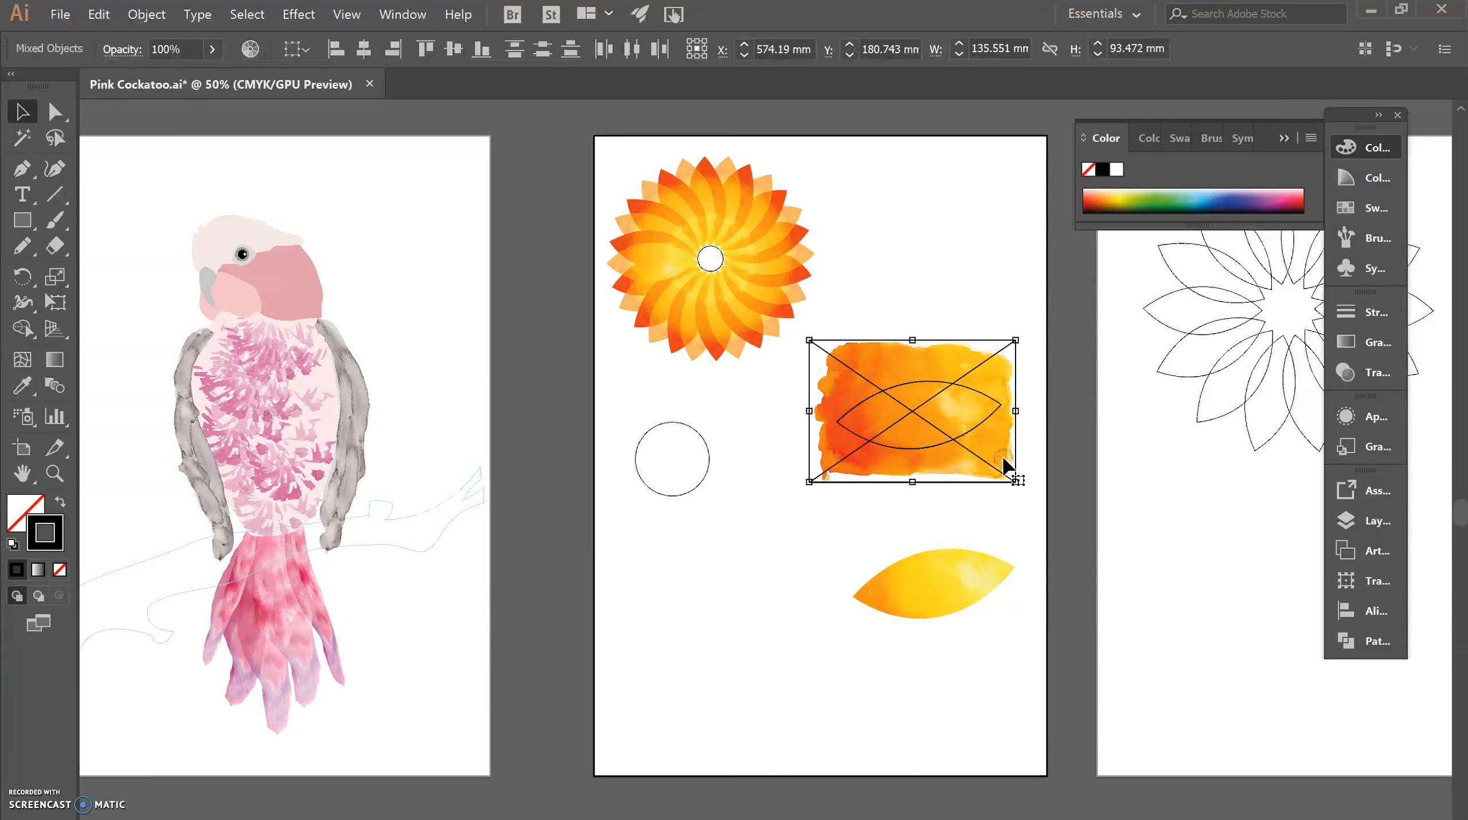
left_click(974, 508)
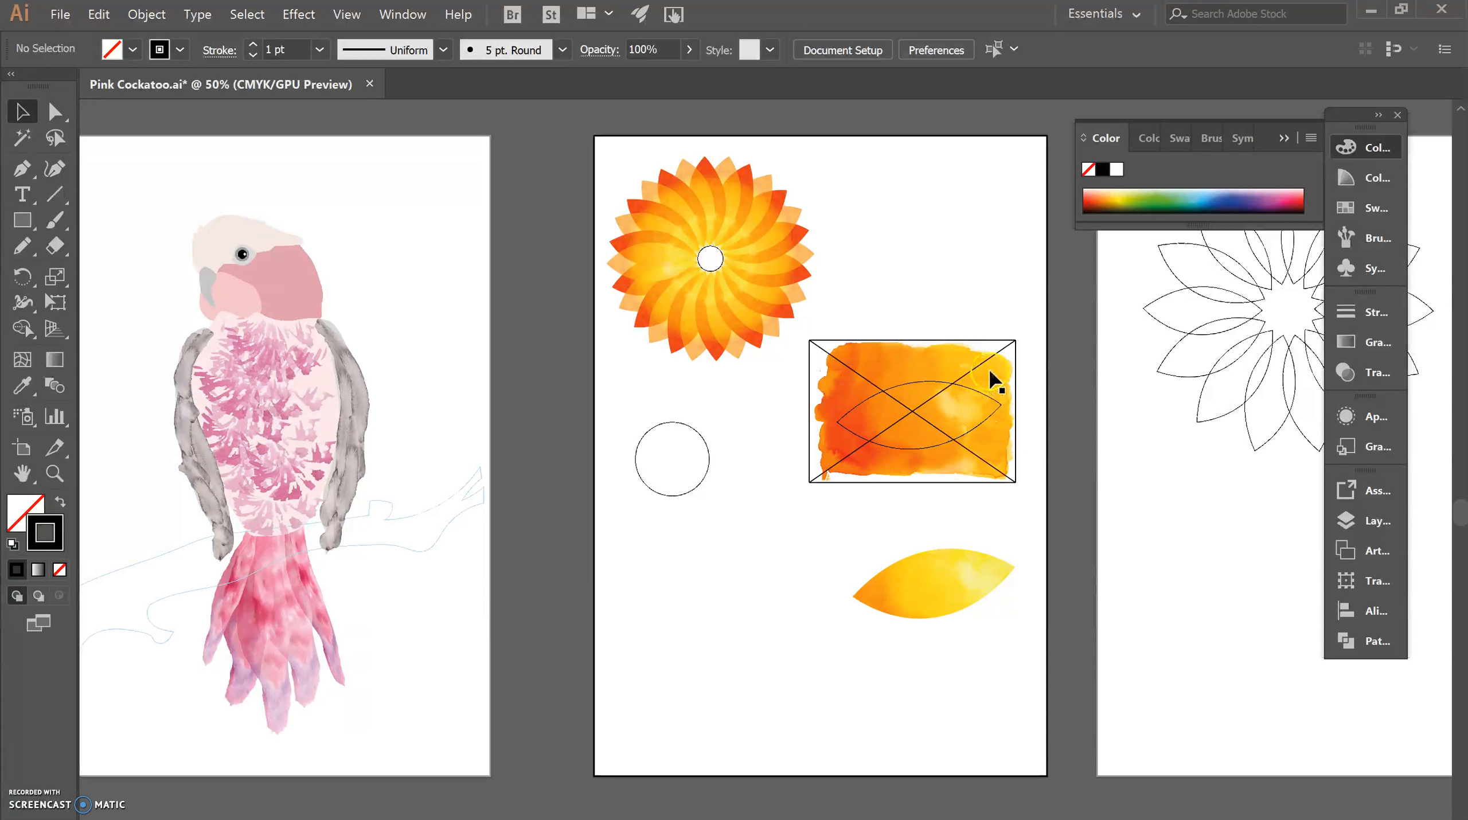
left_click(989, 363)
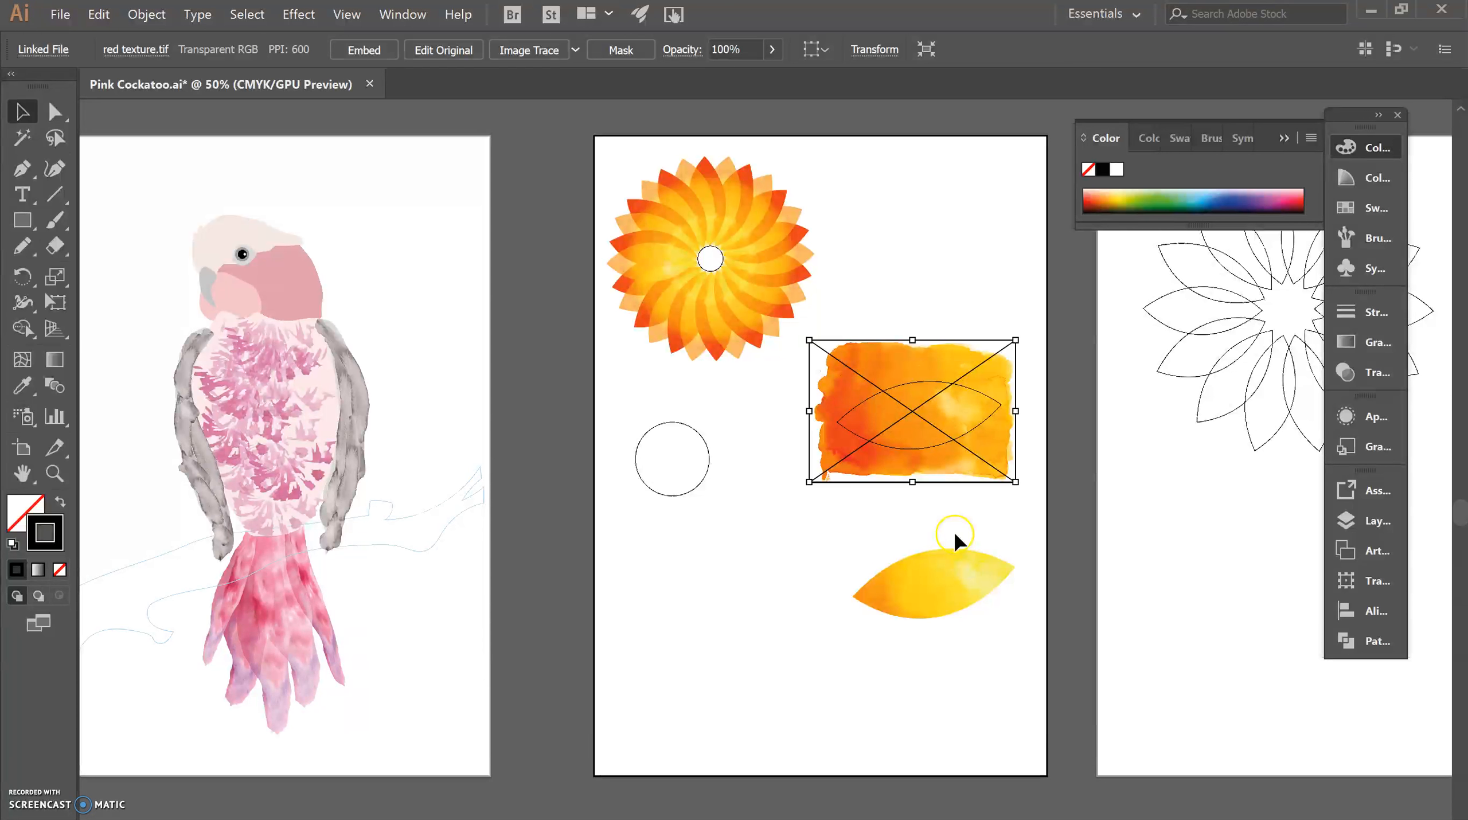
left_click(979, 596)
left_click(993, 525)
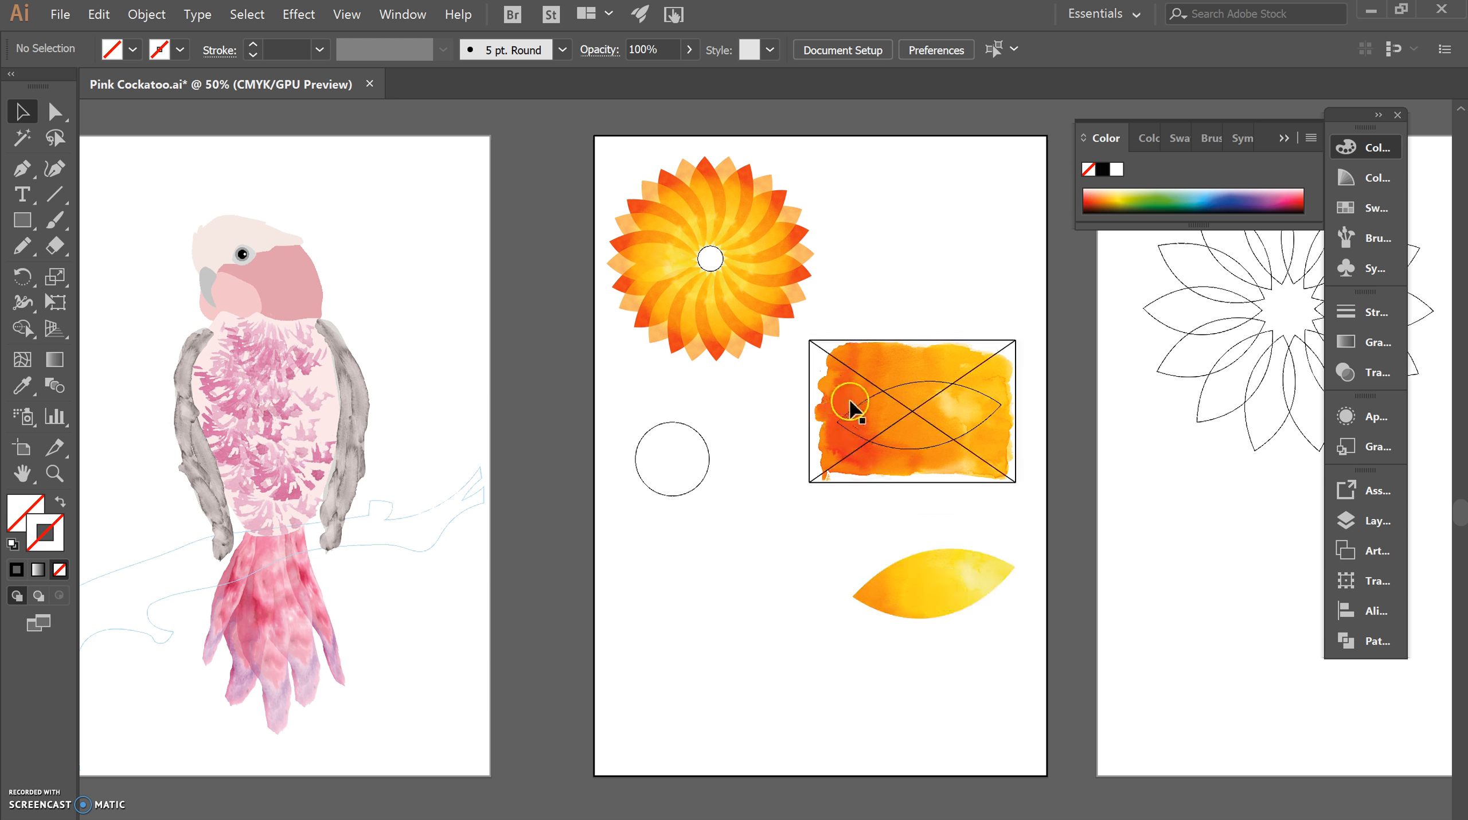
left_click(861, 405)
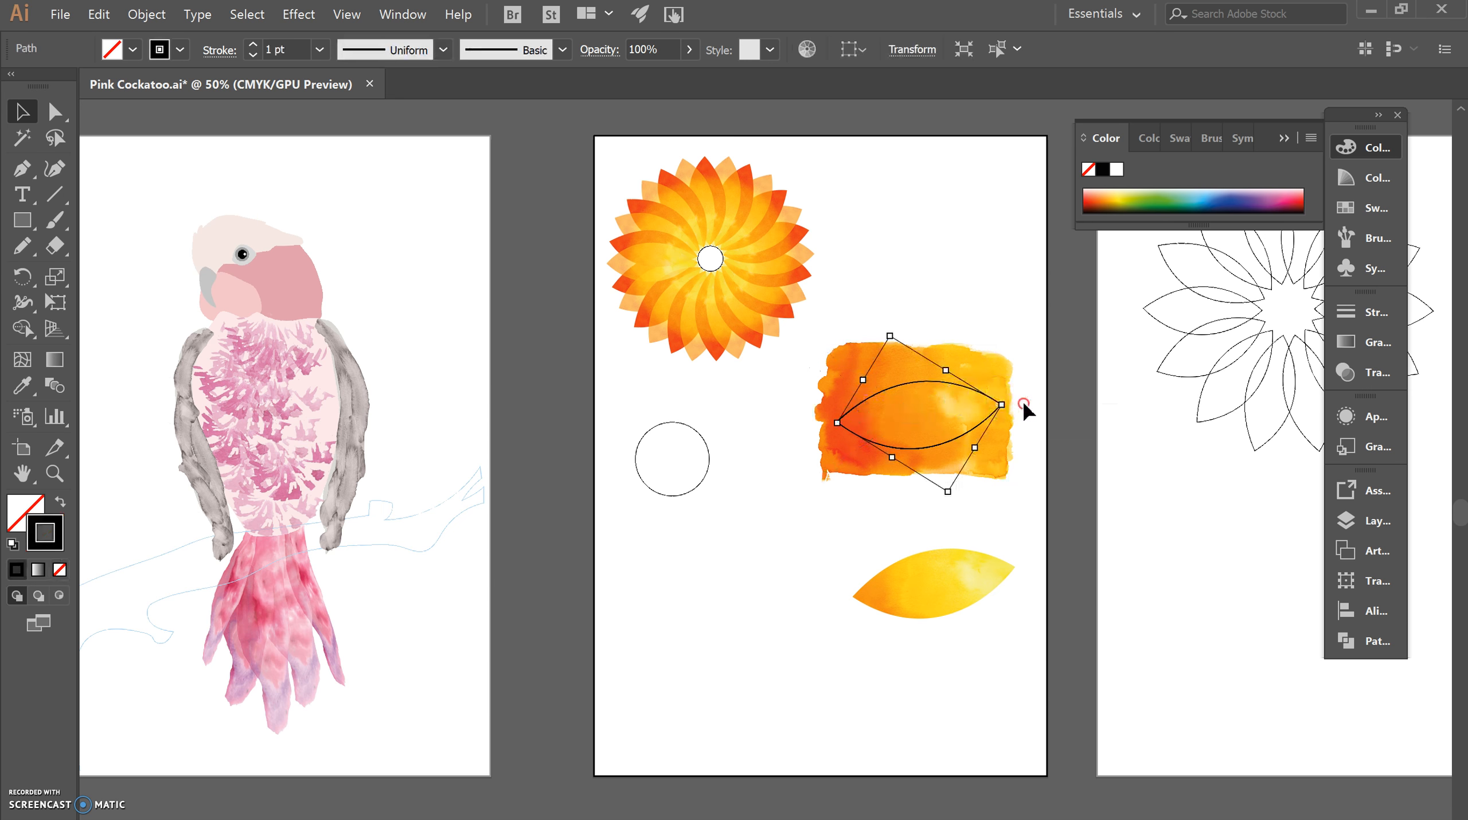
left_click_drag(1002, 407, 1029, 410)
key("ctrl+z")
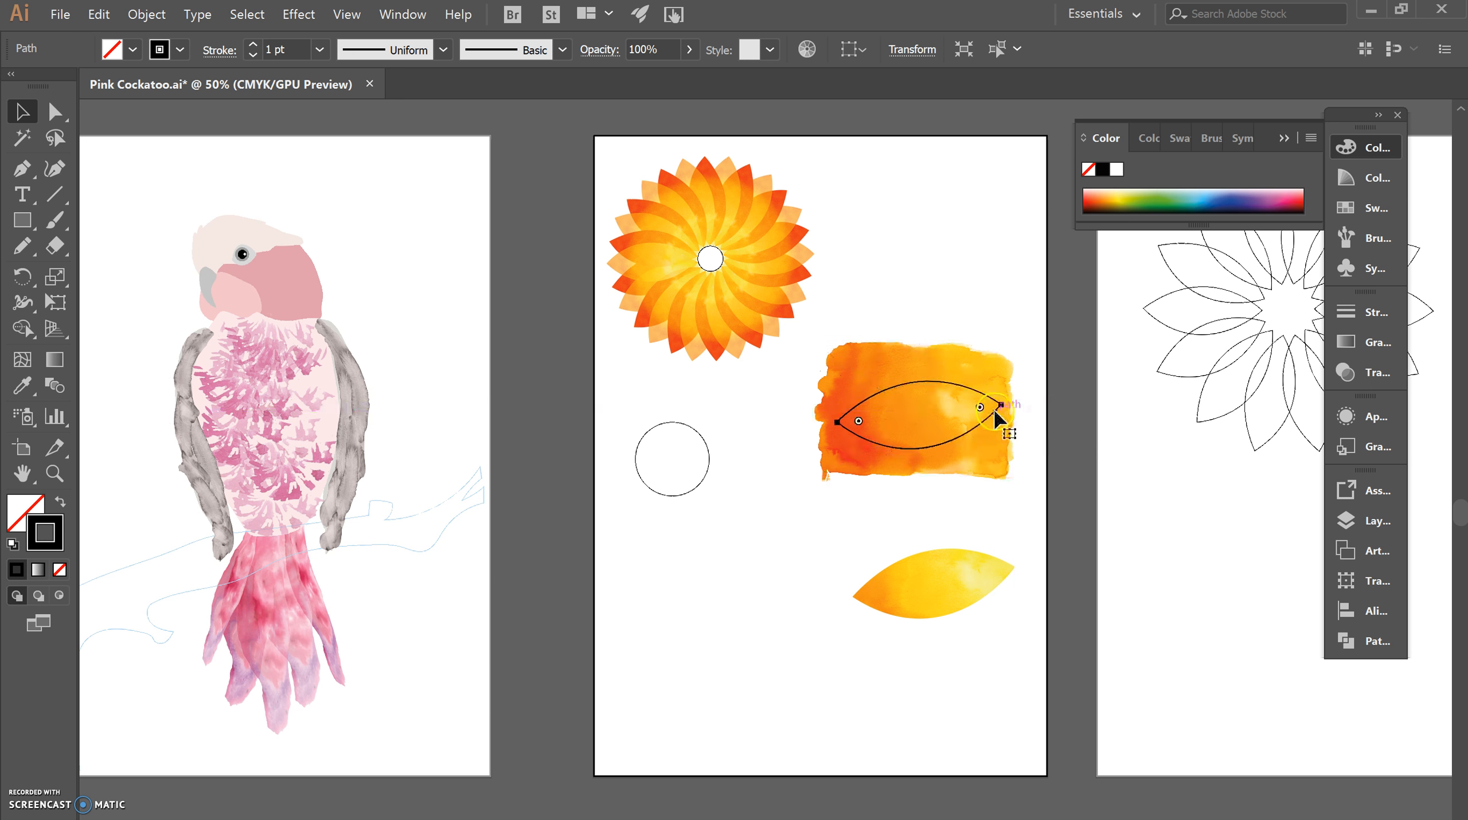
left_click(887, 298)
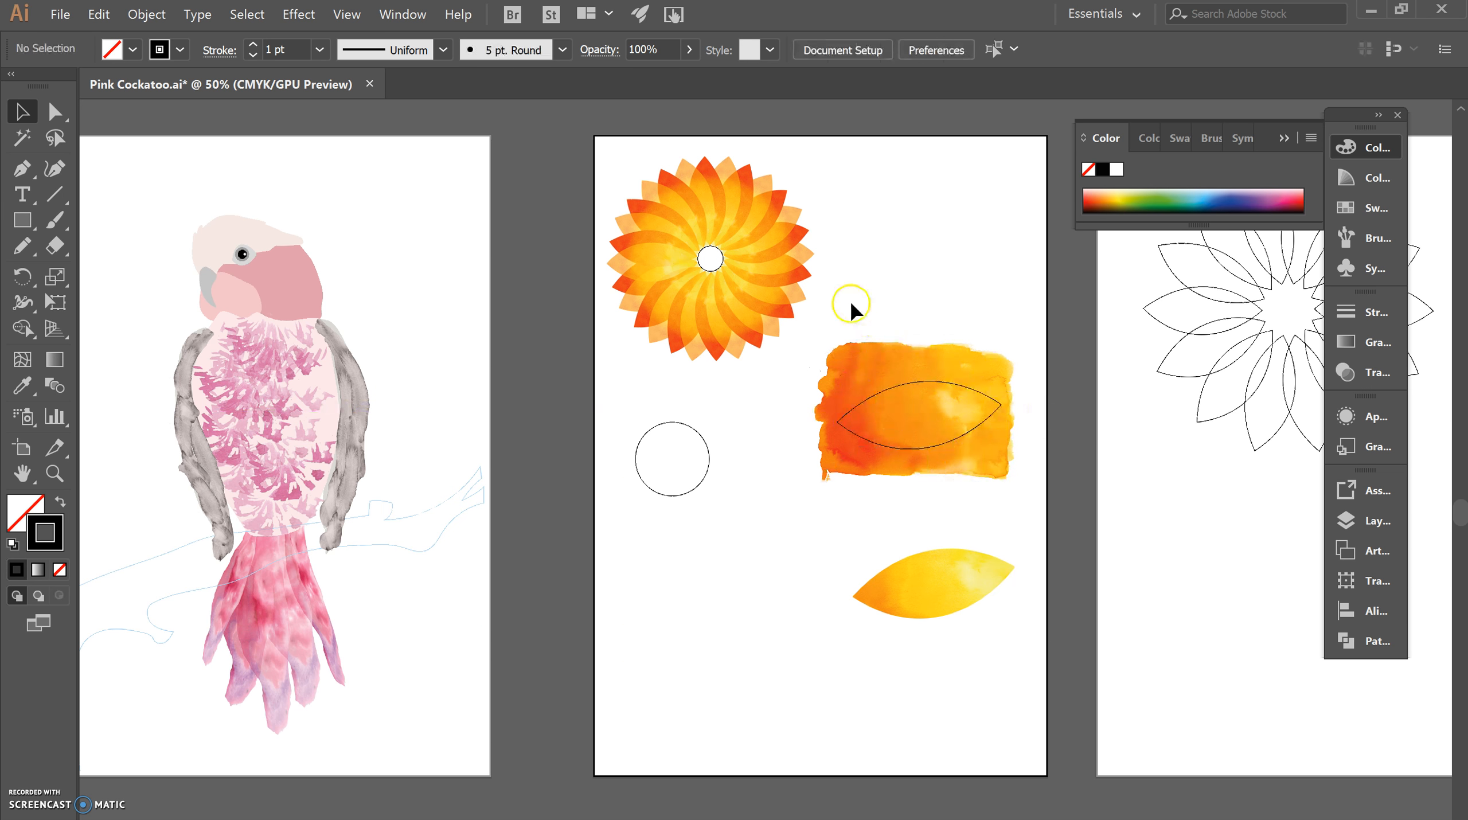
Select the petal outline together with the orange texture and make a clipping mask from them.
left_click(988, 461)
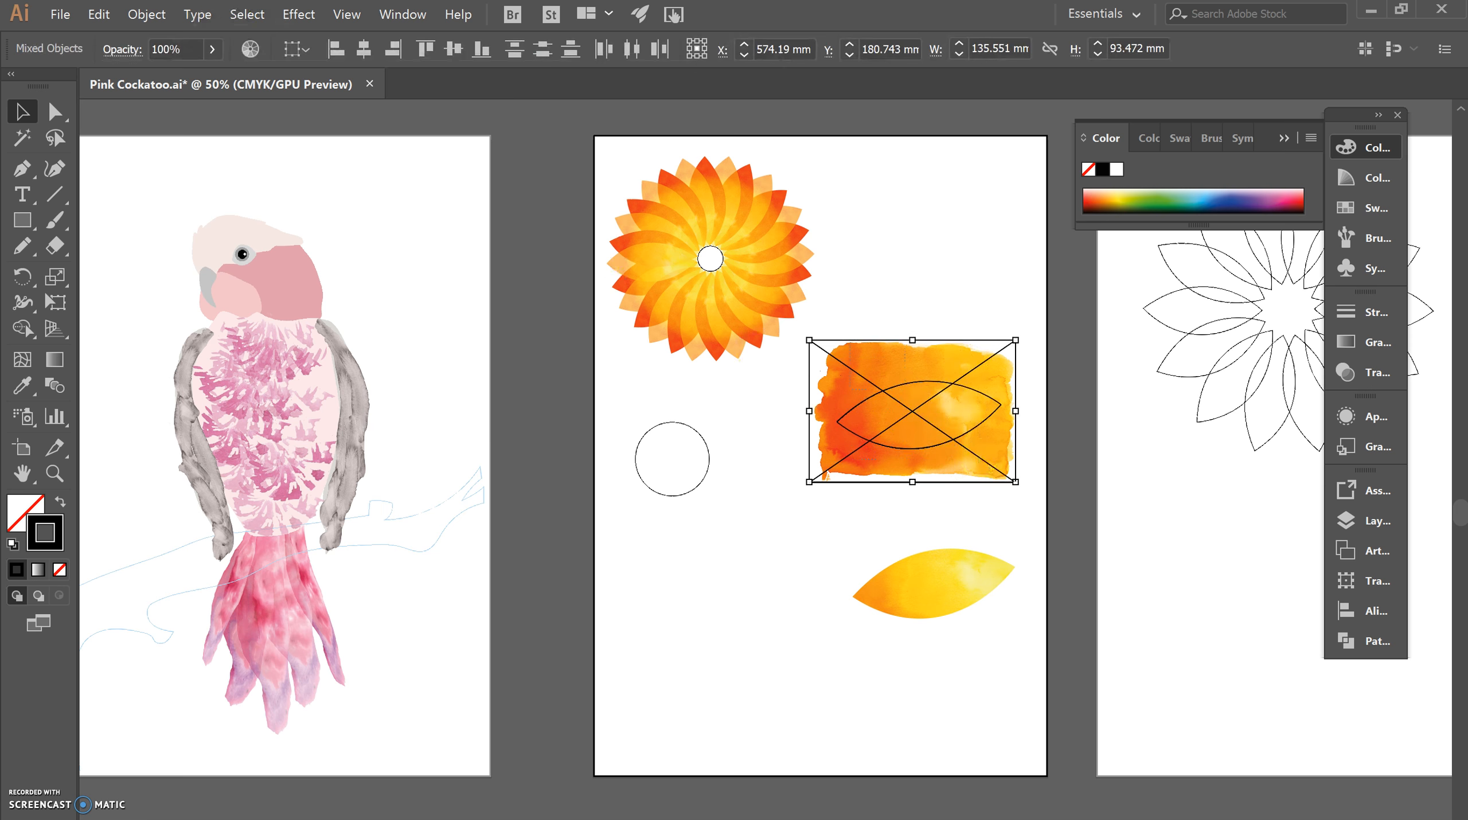
left_click(147, 14)
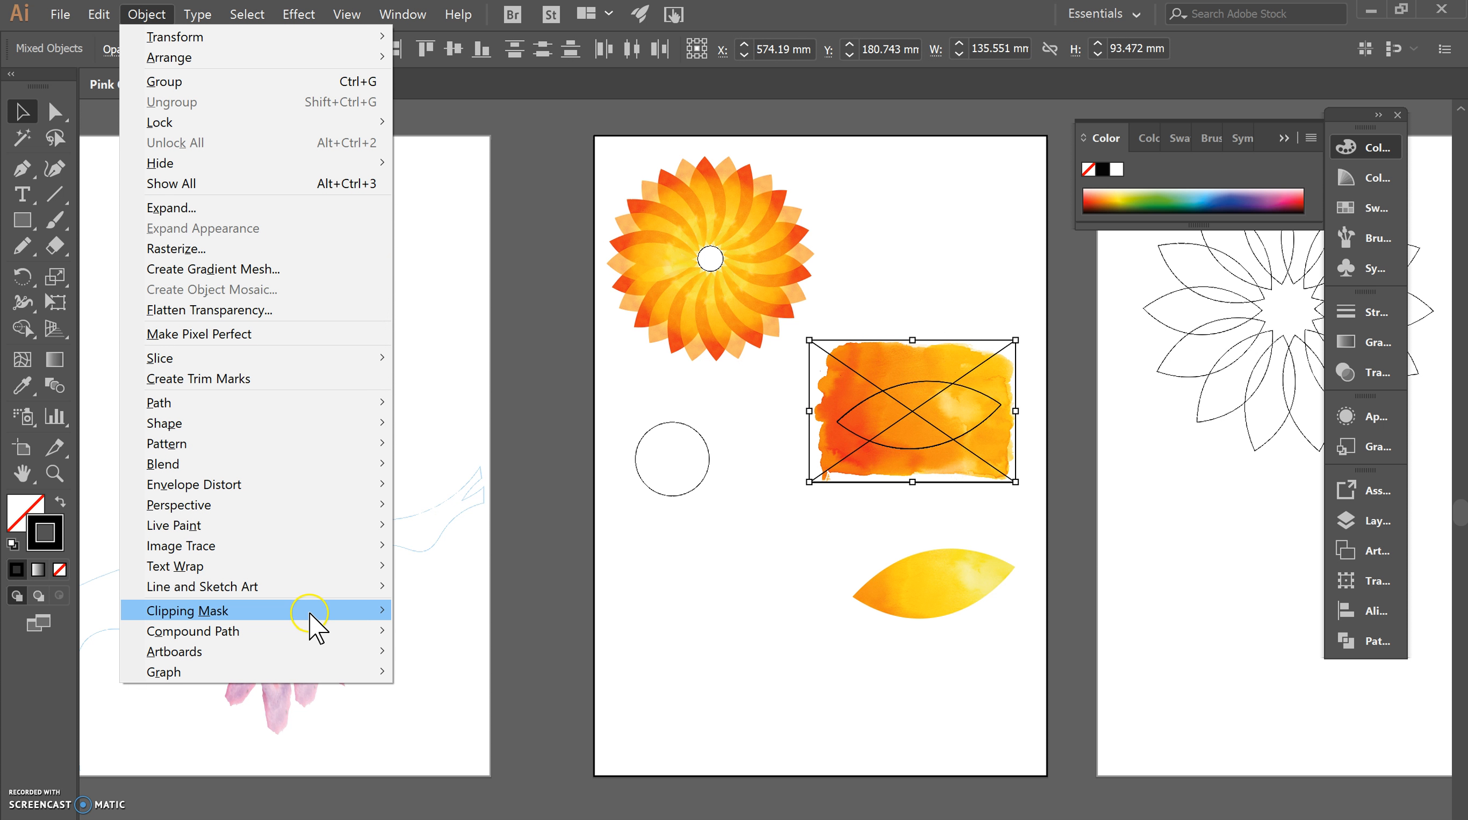
mouse_move(314, 611)
left_click(426, 611)
left_click(553, 588)
Place the orange petal overlapping the yellow one, turned slightly so their tips meet, and set the yellow petal's opacity to 58%.
left_click_drag(931, 420, 958, 534)
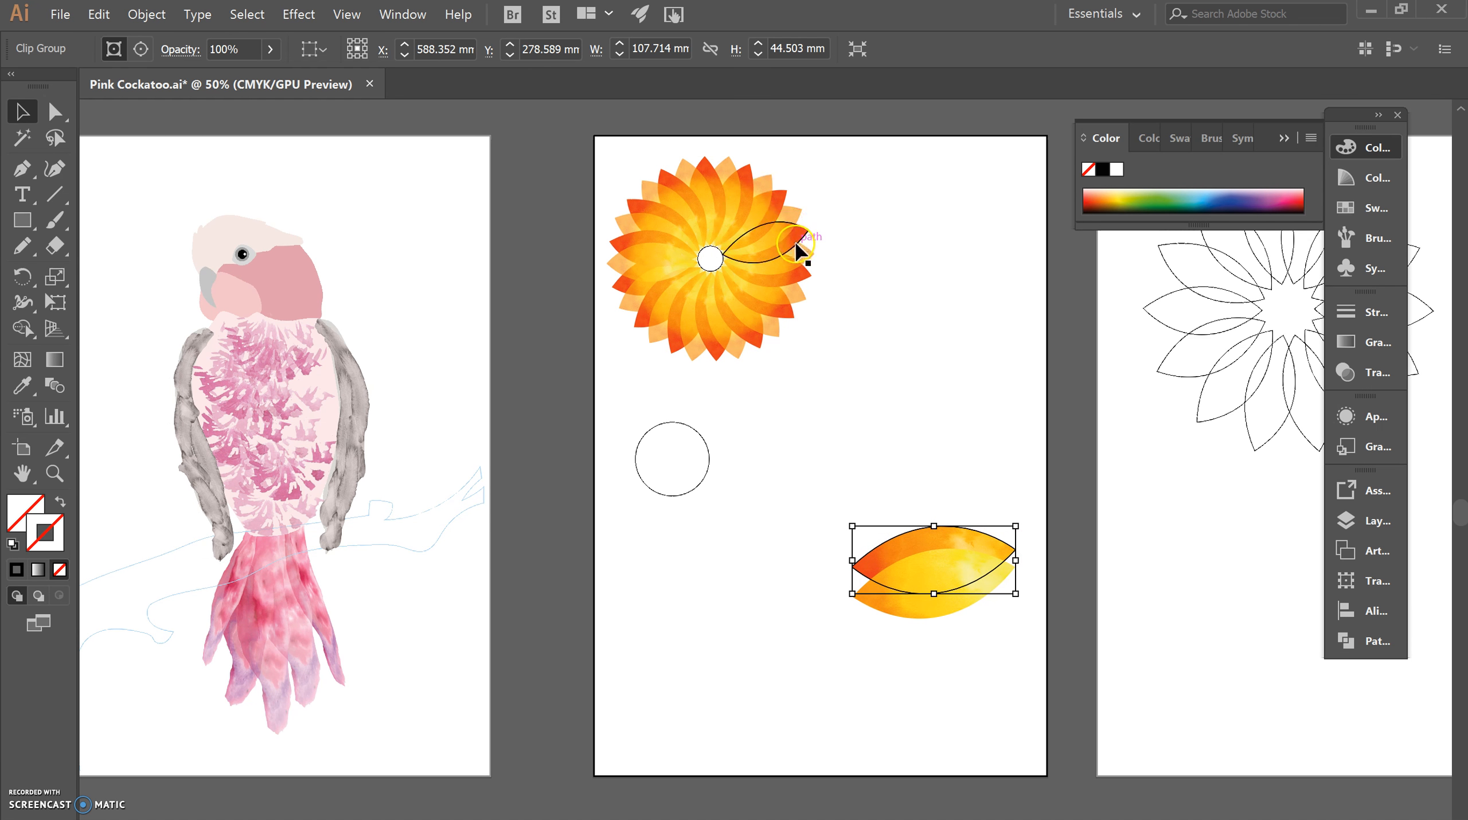
left_click_drag(1022, 516, 1036, 531)
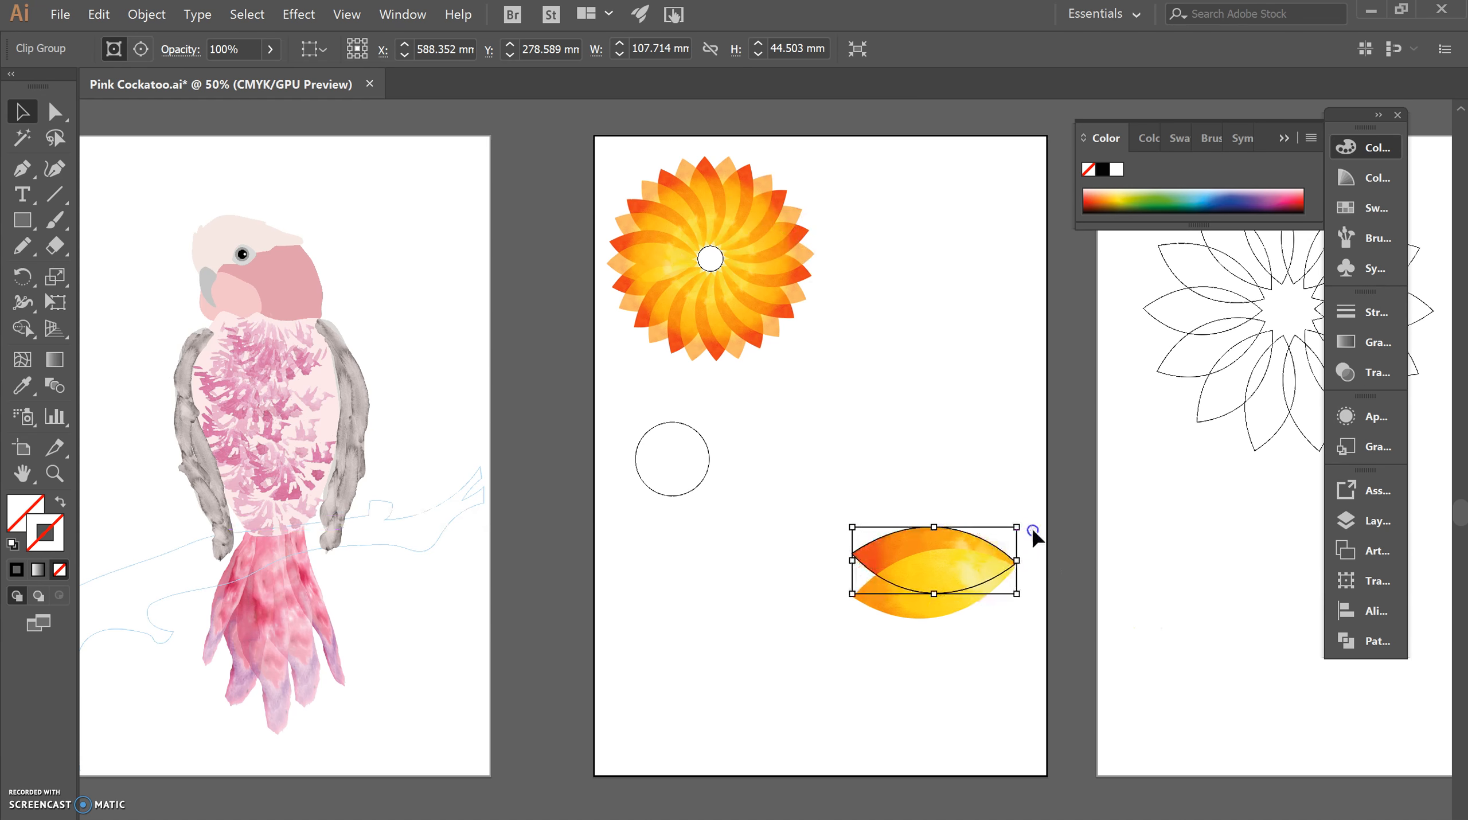
left_click(918, 616)
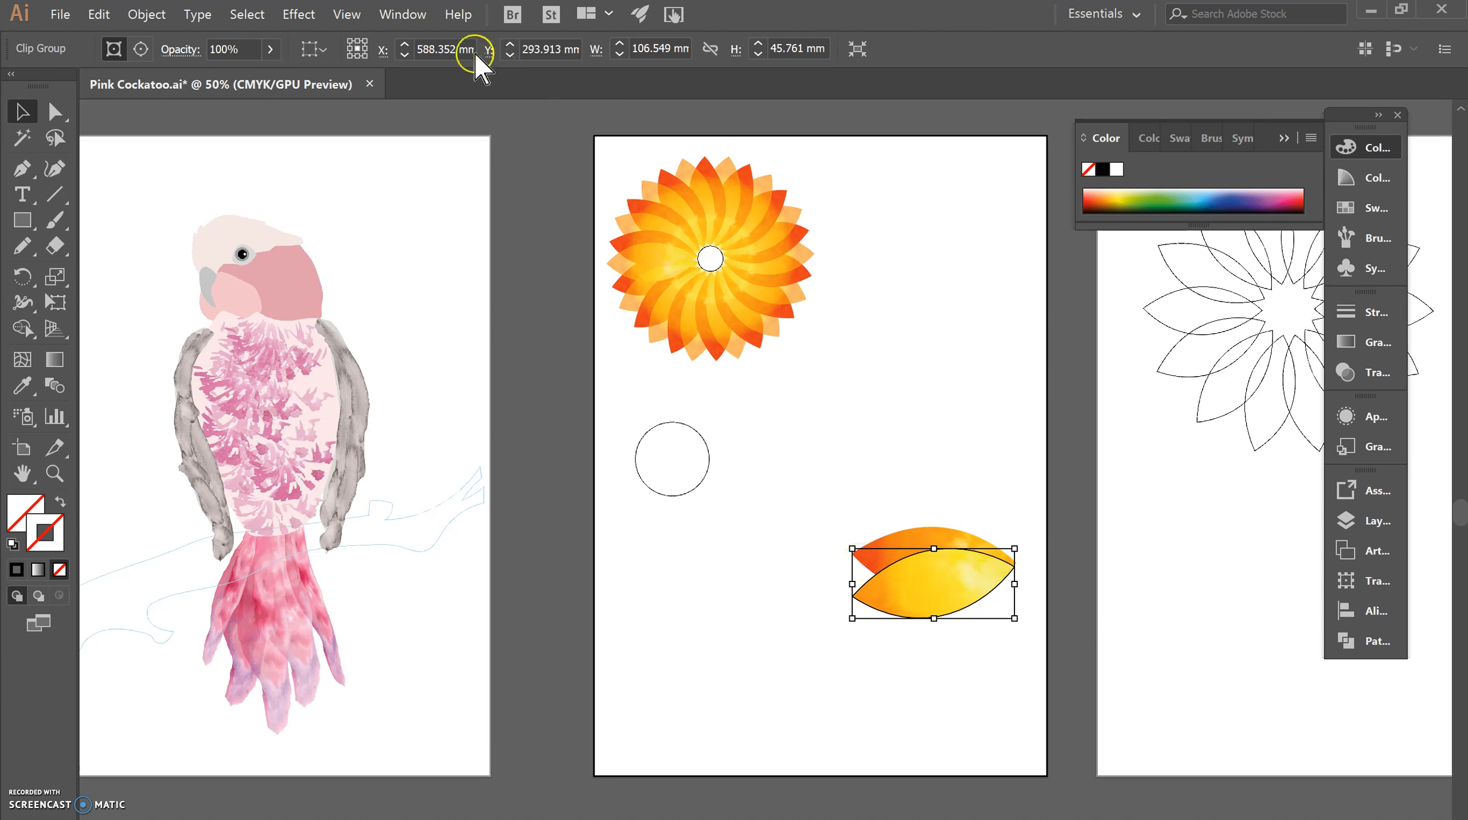
left_click(269, 49)
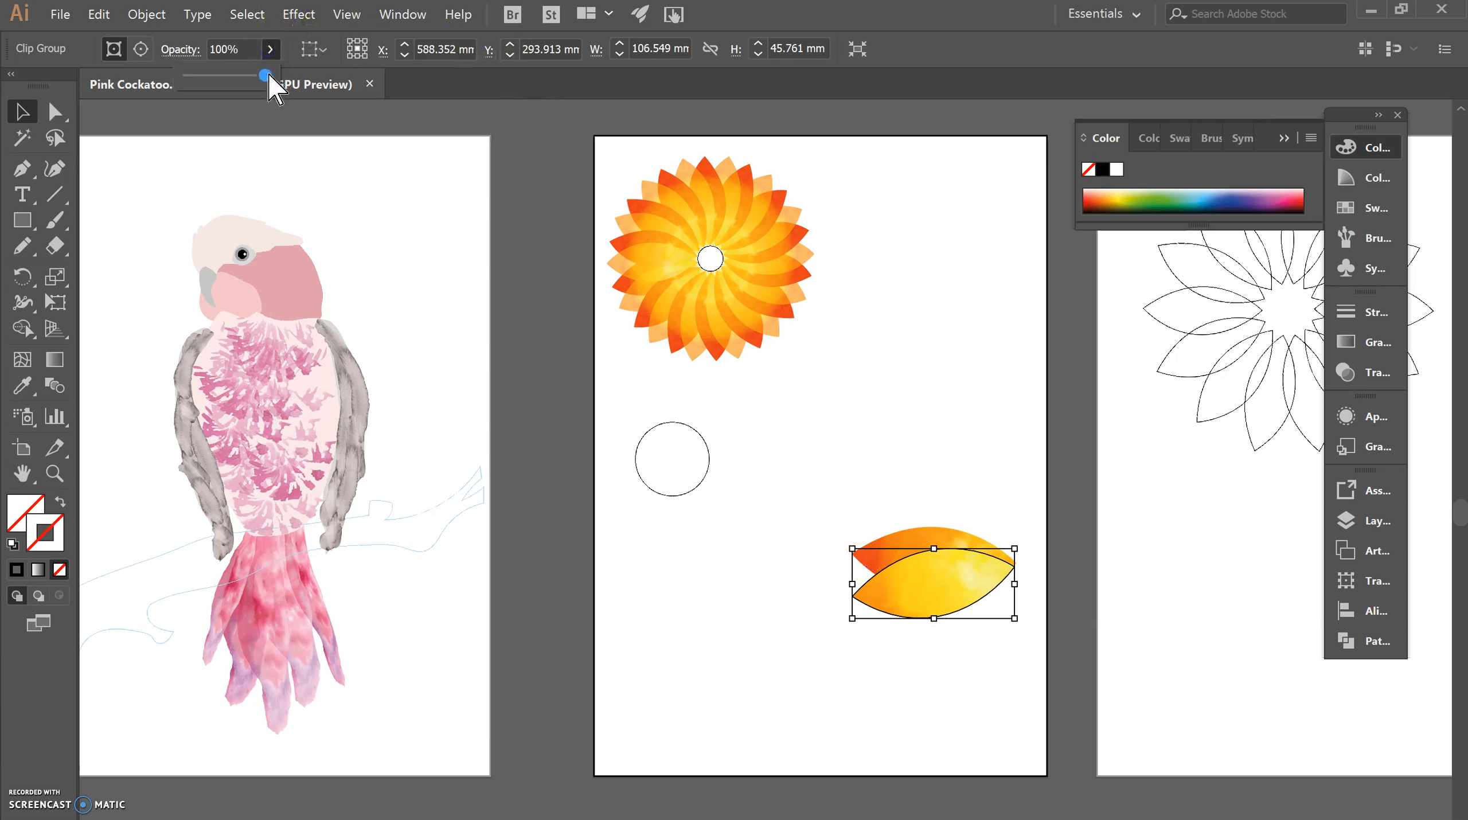
left_click_drag(266, 75, 233, 76)
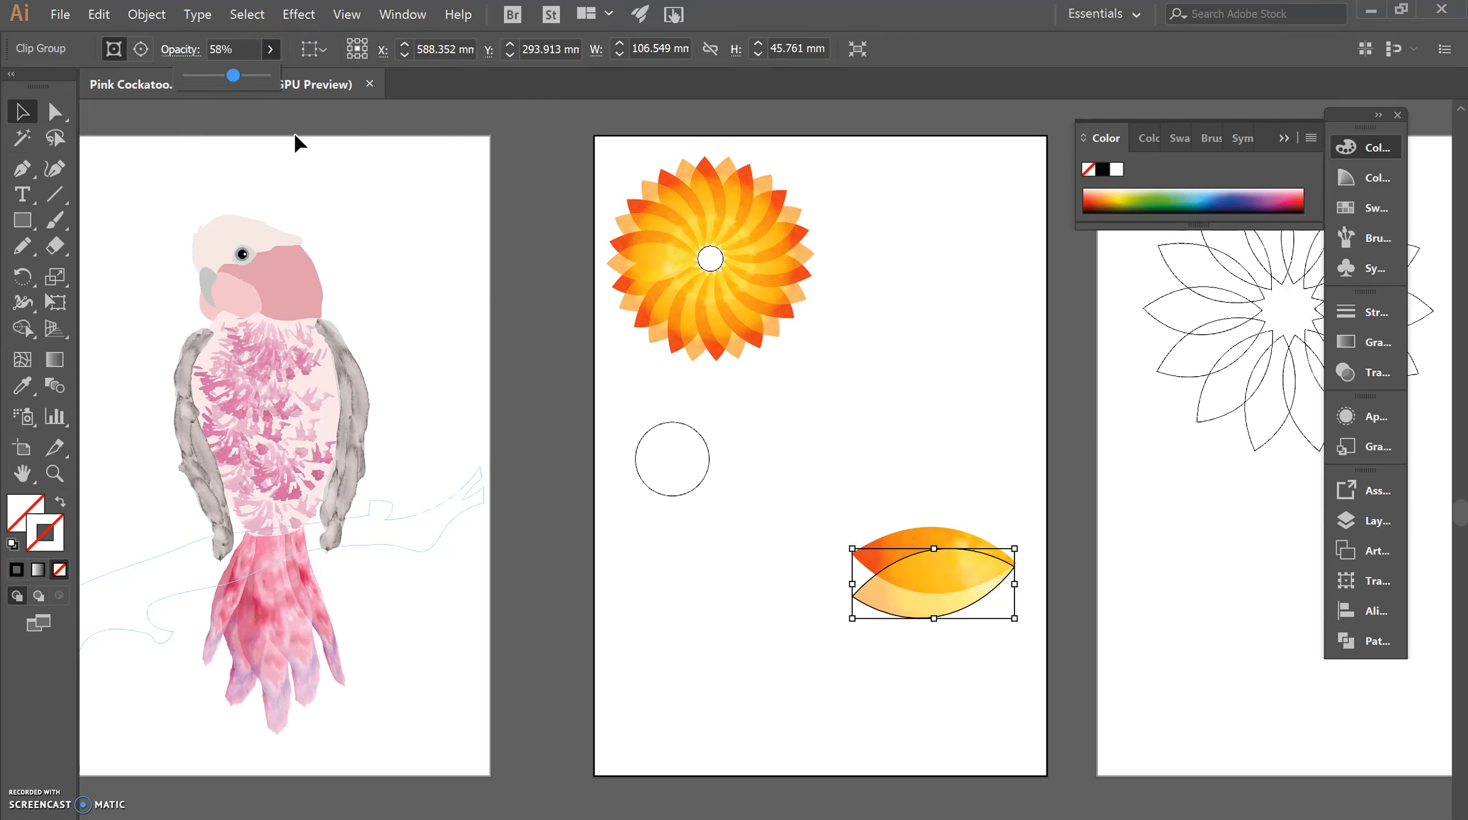
left_click(951, 678)
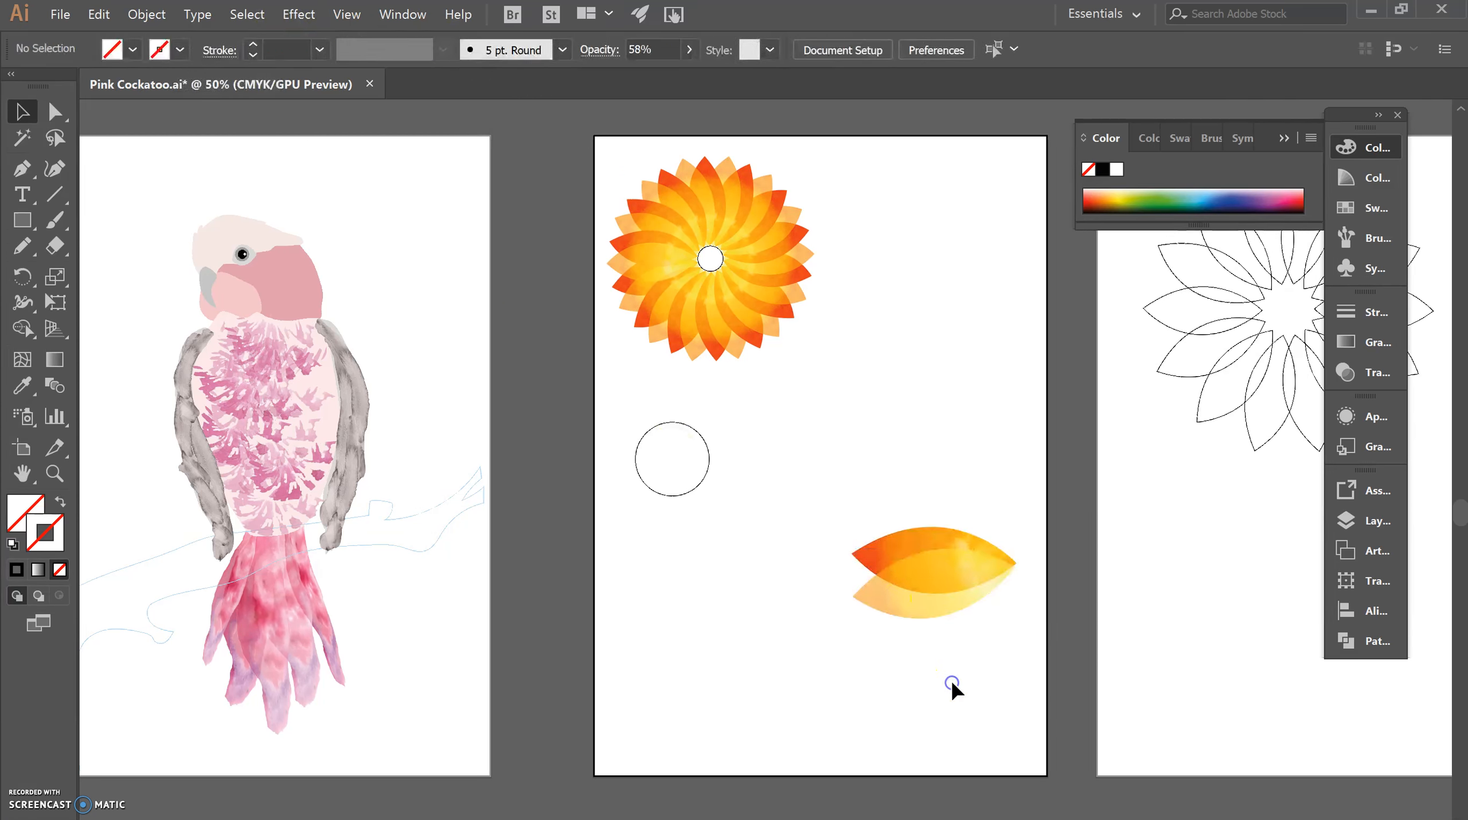
Move both overlapping petals toward the artboard's left edge and place the circle against their inner tips.
left_click_drag(829, 477, 985, 641)
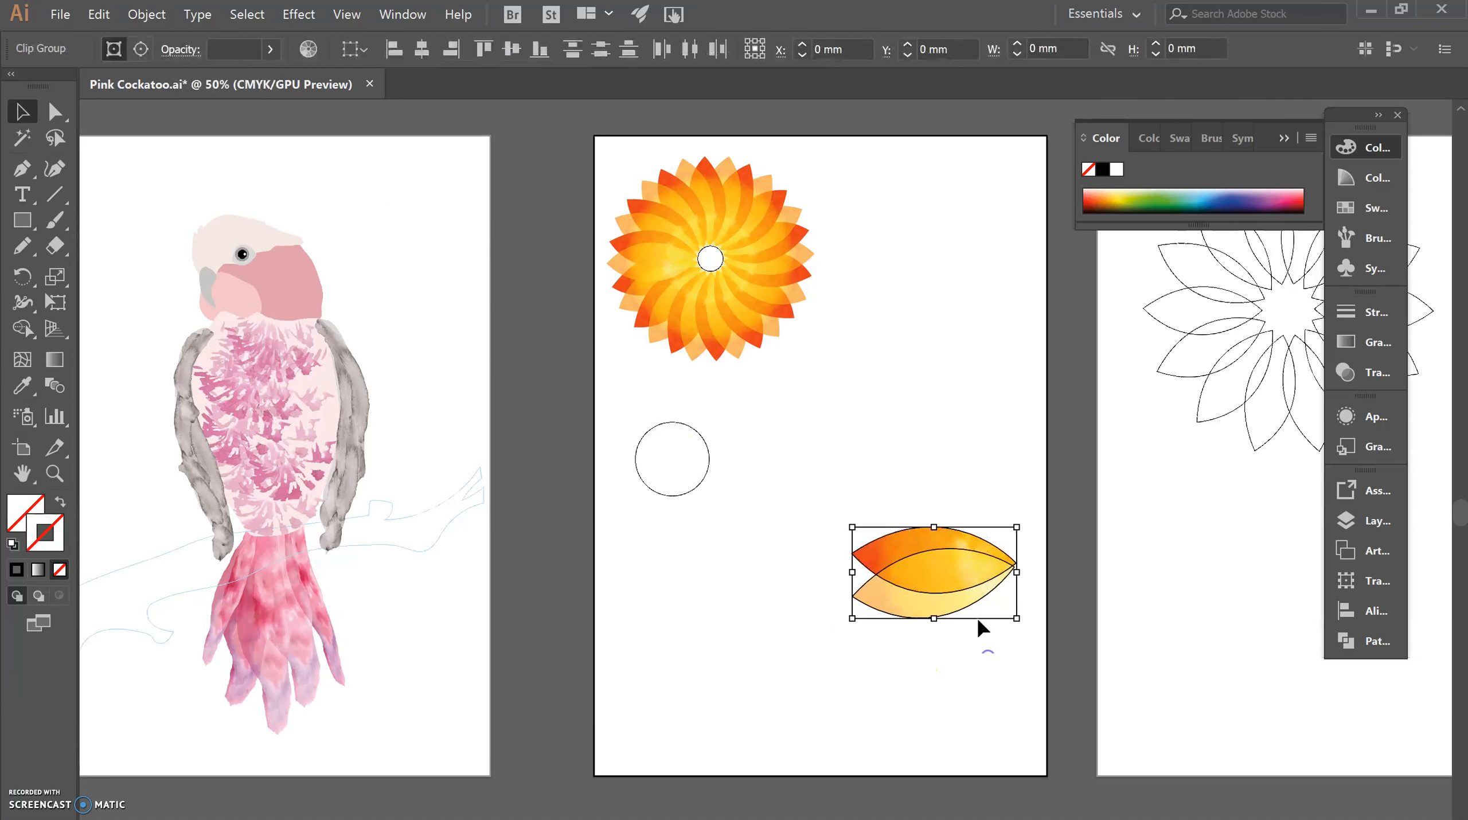
left_click_drag(970, 591, 779, 591)
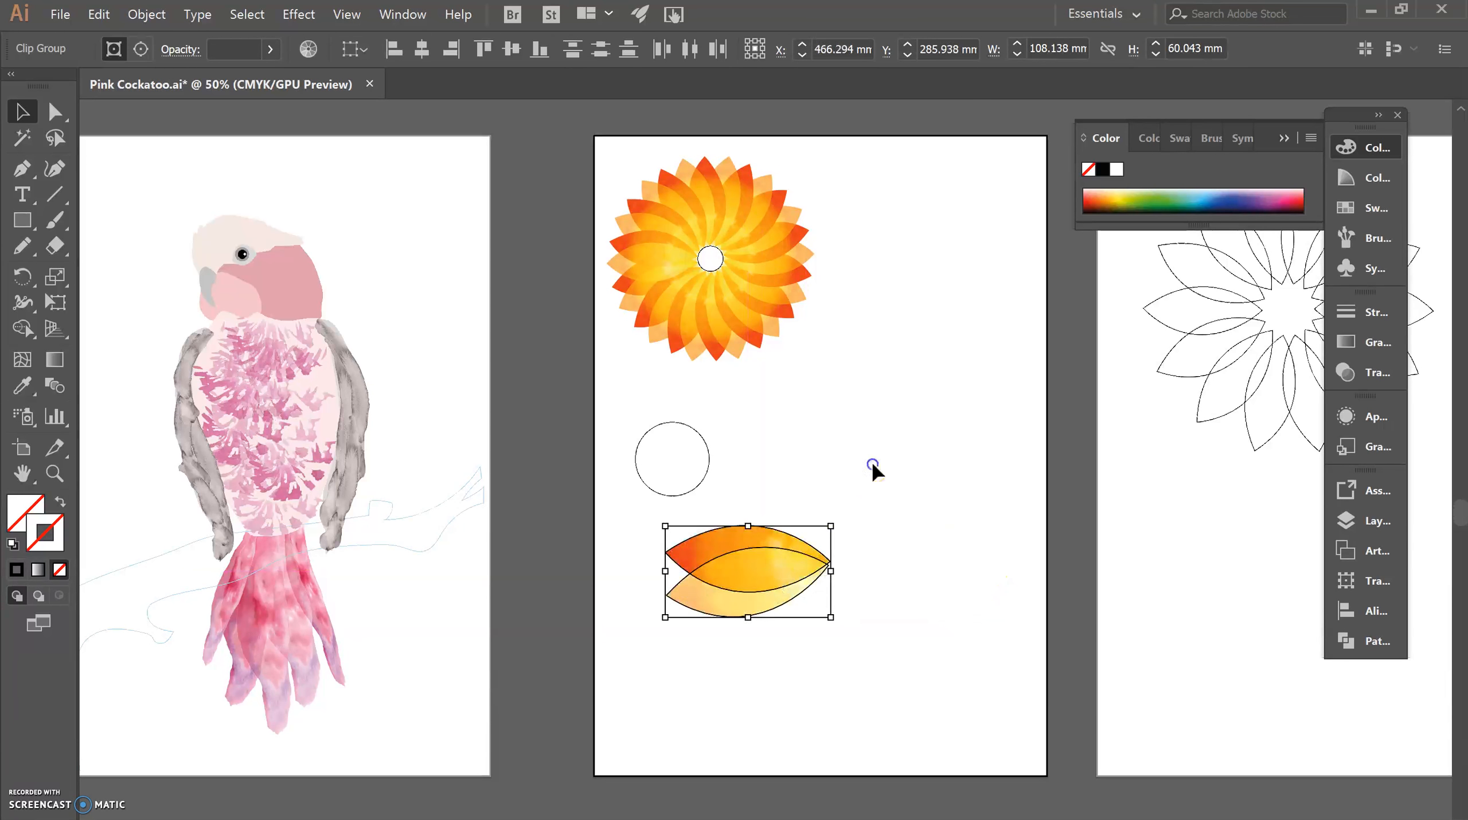
left_click(872, 461)
left_click_drag(709, 459, 903, 565)
Select both petals and open the Rotate options with the pivot at the circle's centre, keeping the dialog clear of the artwork.
left_click(772, 602)
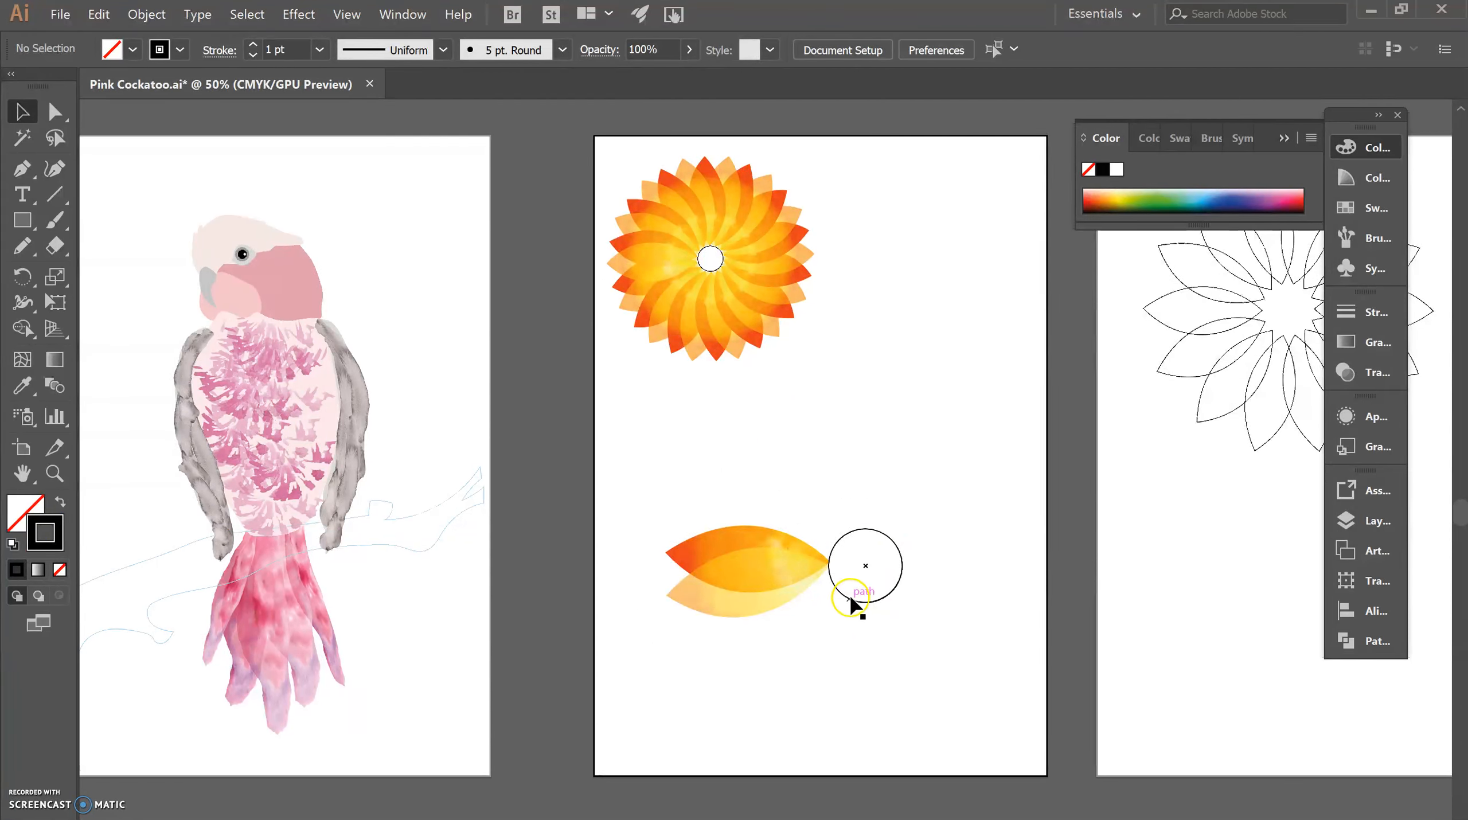
left_click_drag(639, 477, 794, 639)
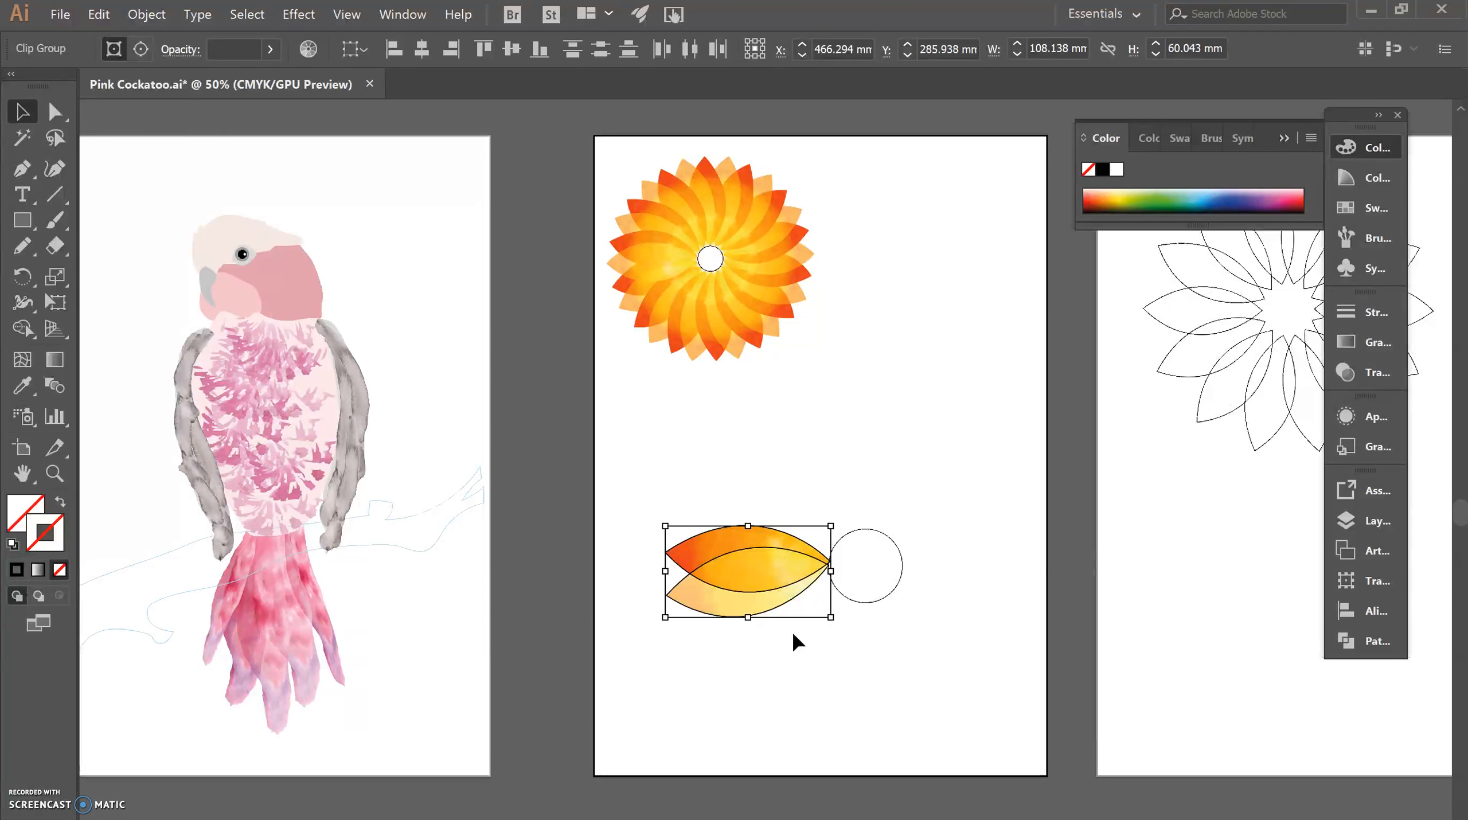
key("r")
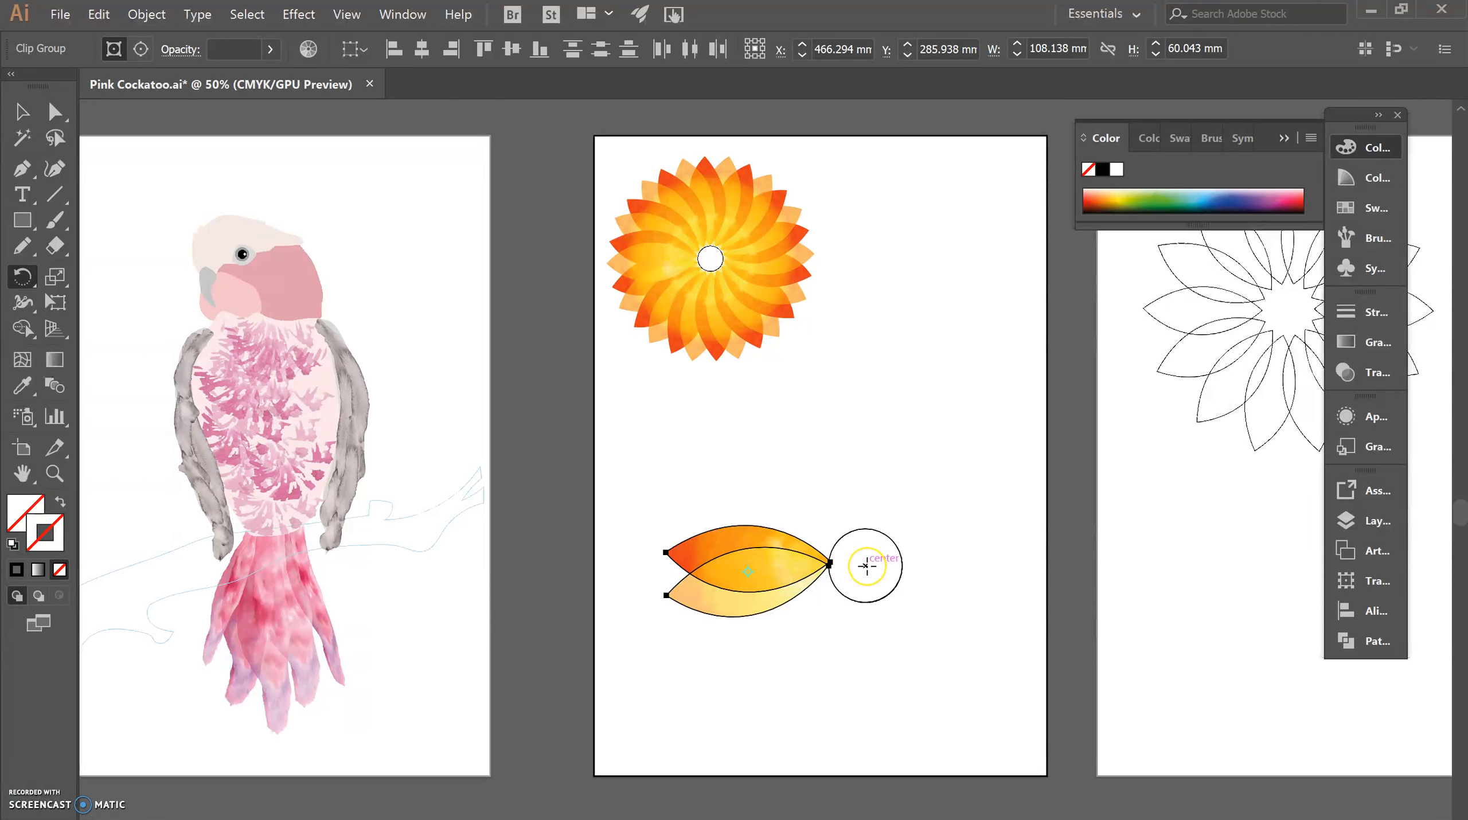
key("alt")
key("alt")
left_click(865, 566, "alt")
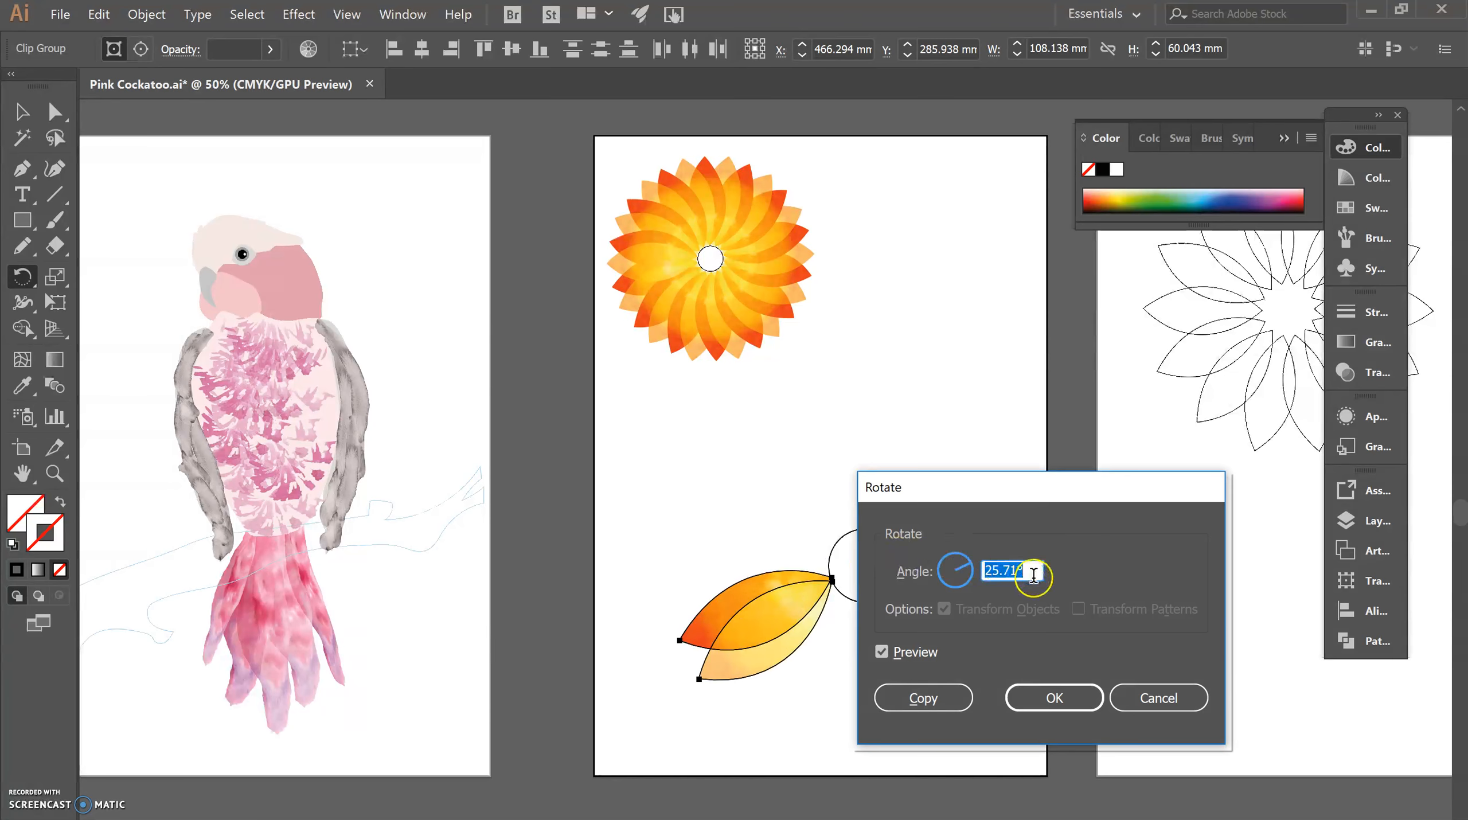
left_click_drag(1024, 500, 1111, 304)
Try a rotation angle of 360/14 for the petal pair and compare the preview on and off.
left_click(1118, 374)
left_click_drag(1119, 373, 1065, 378)
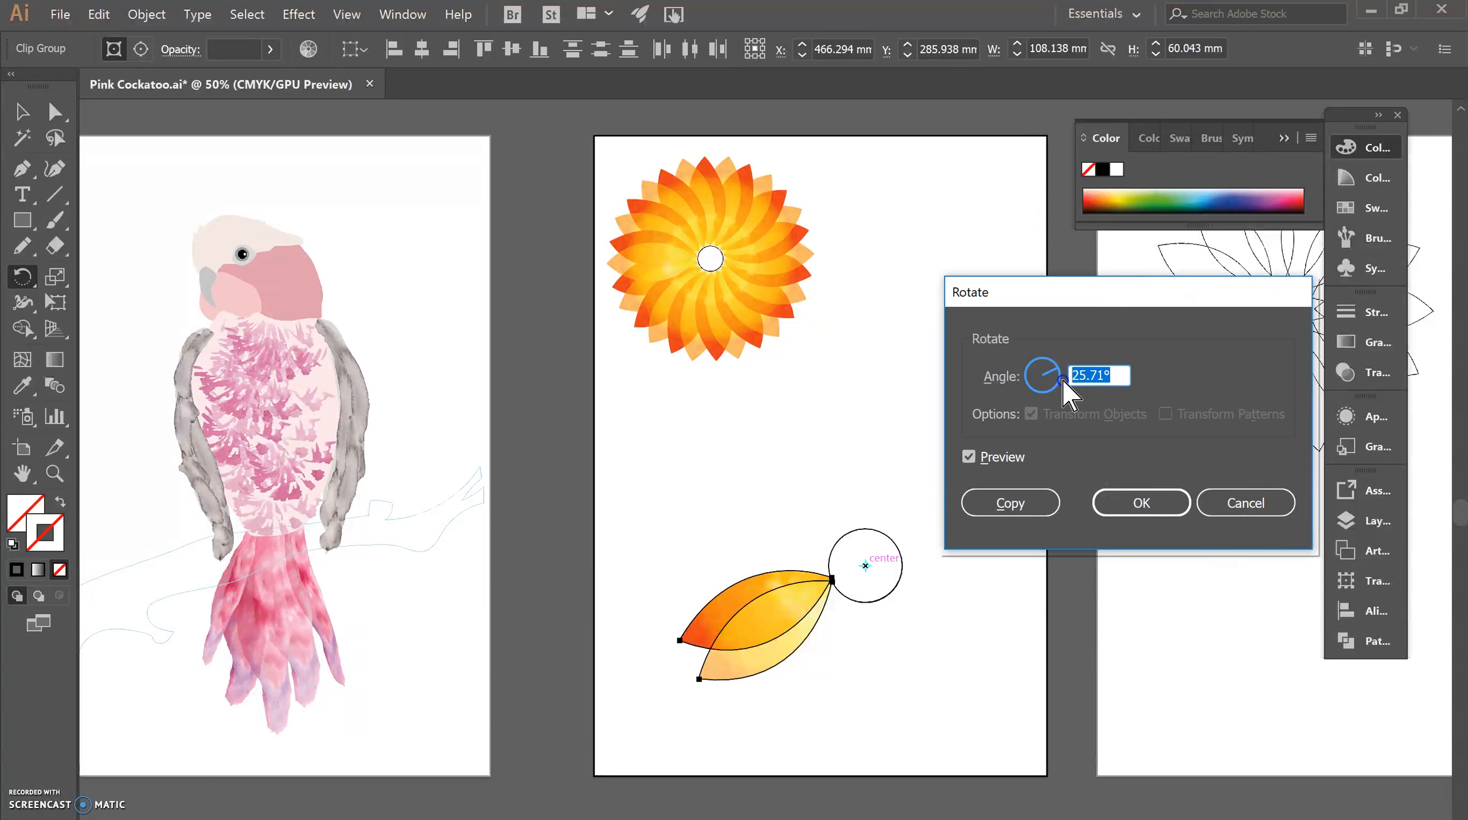
type("360/14")
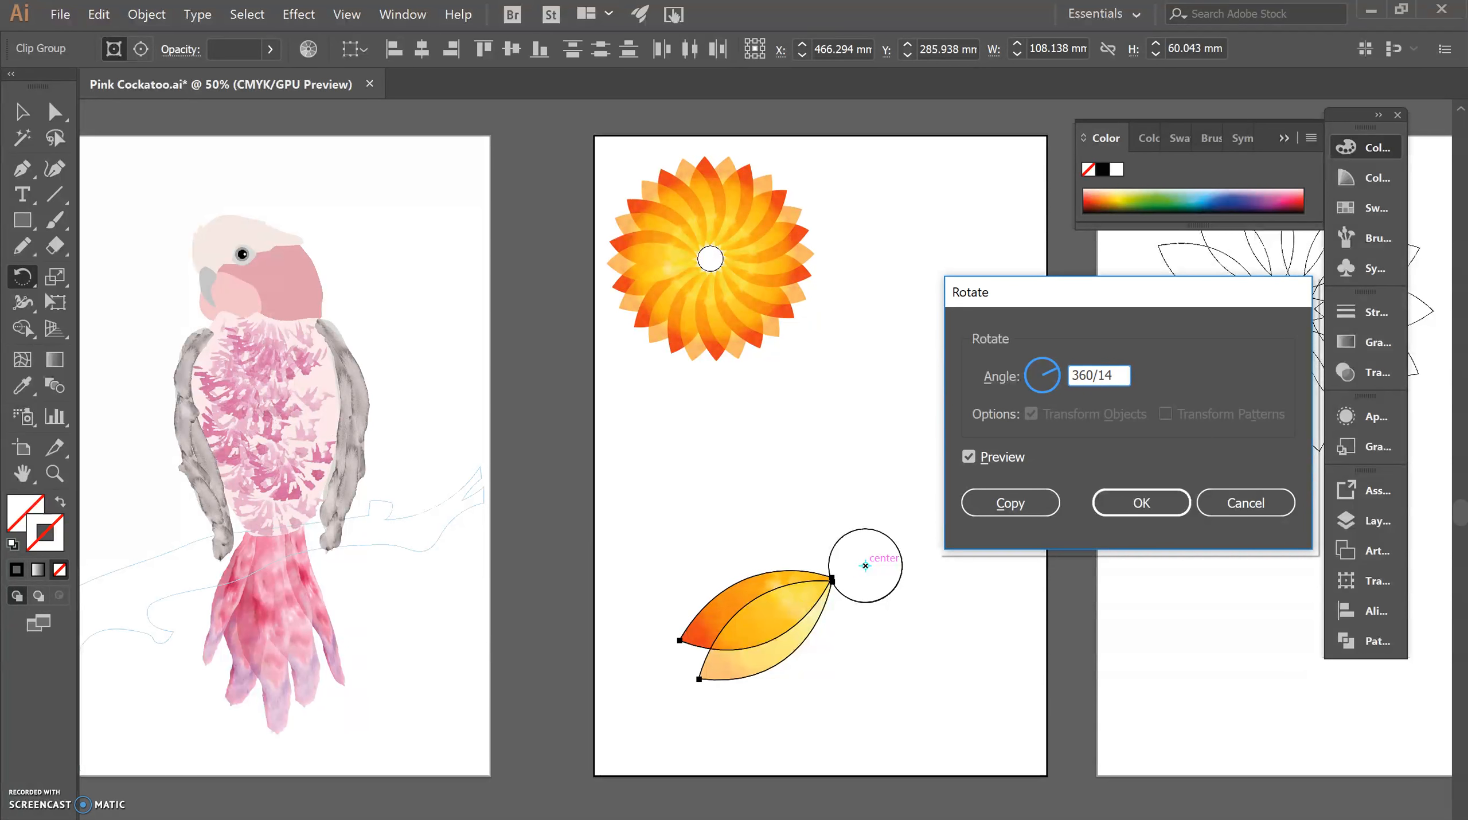
left_click(969, 456)
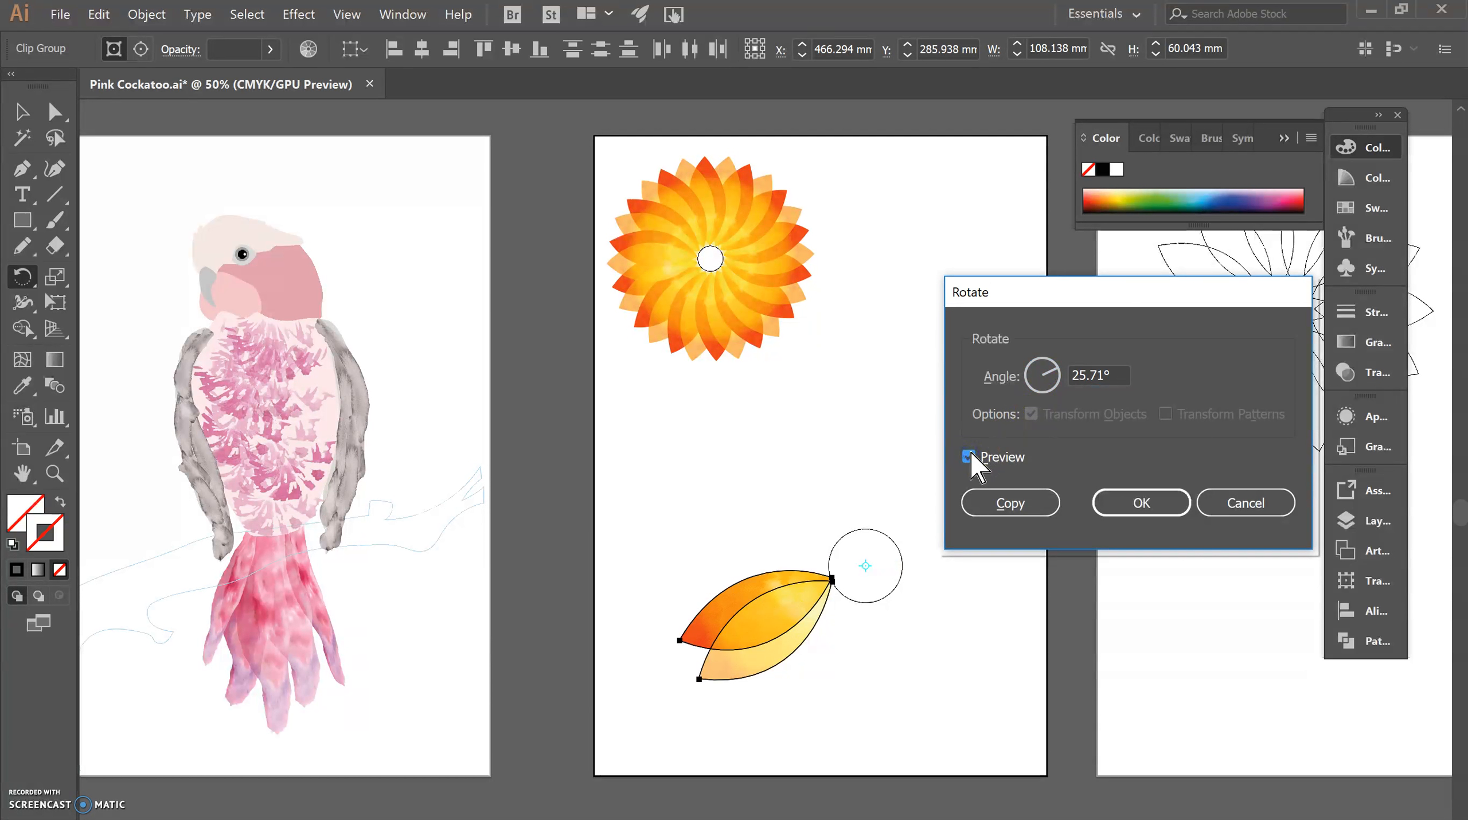
left_click(969, 457)
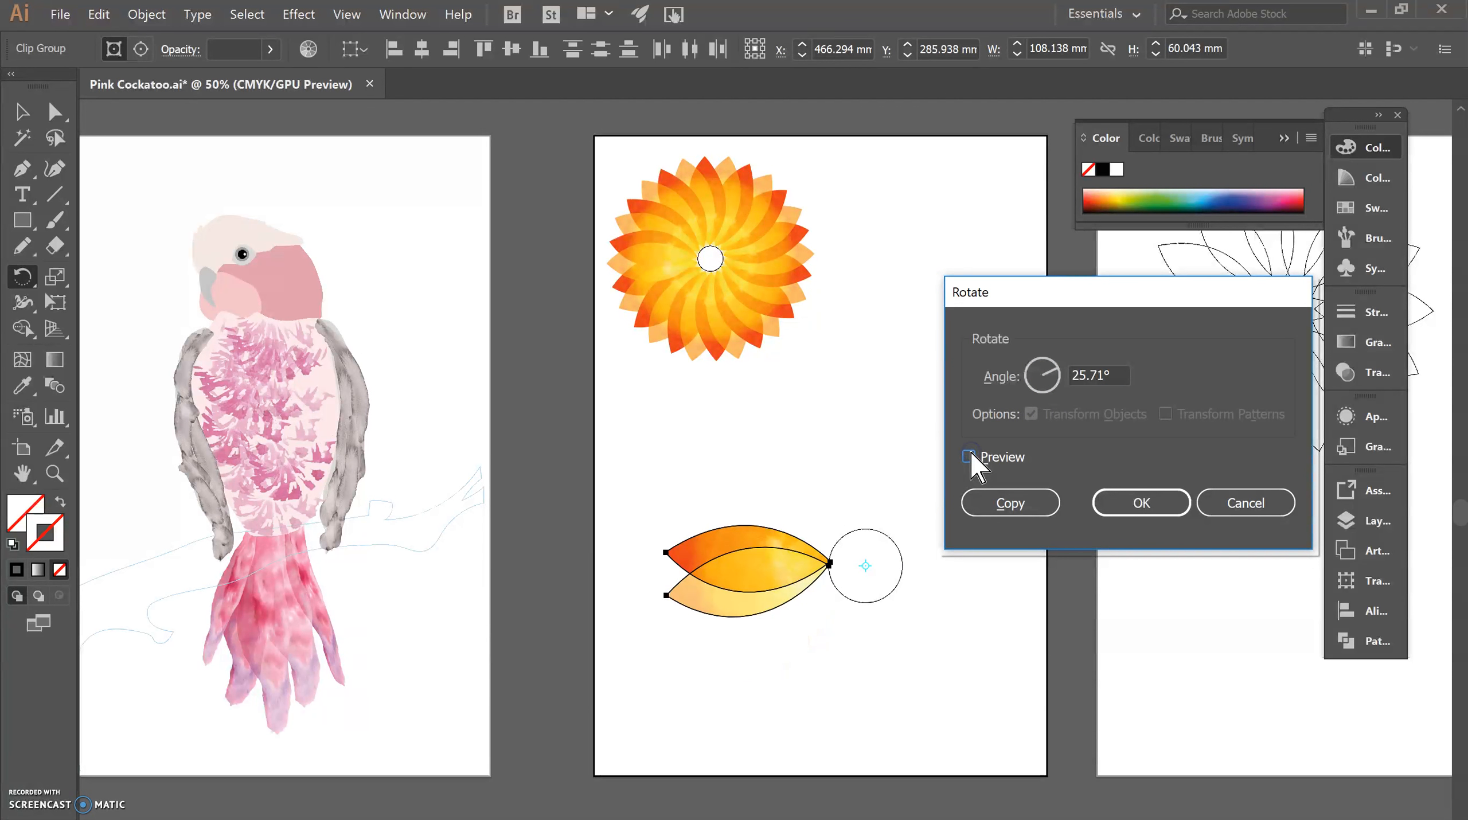
left_click(969, 457)
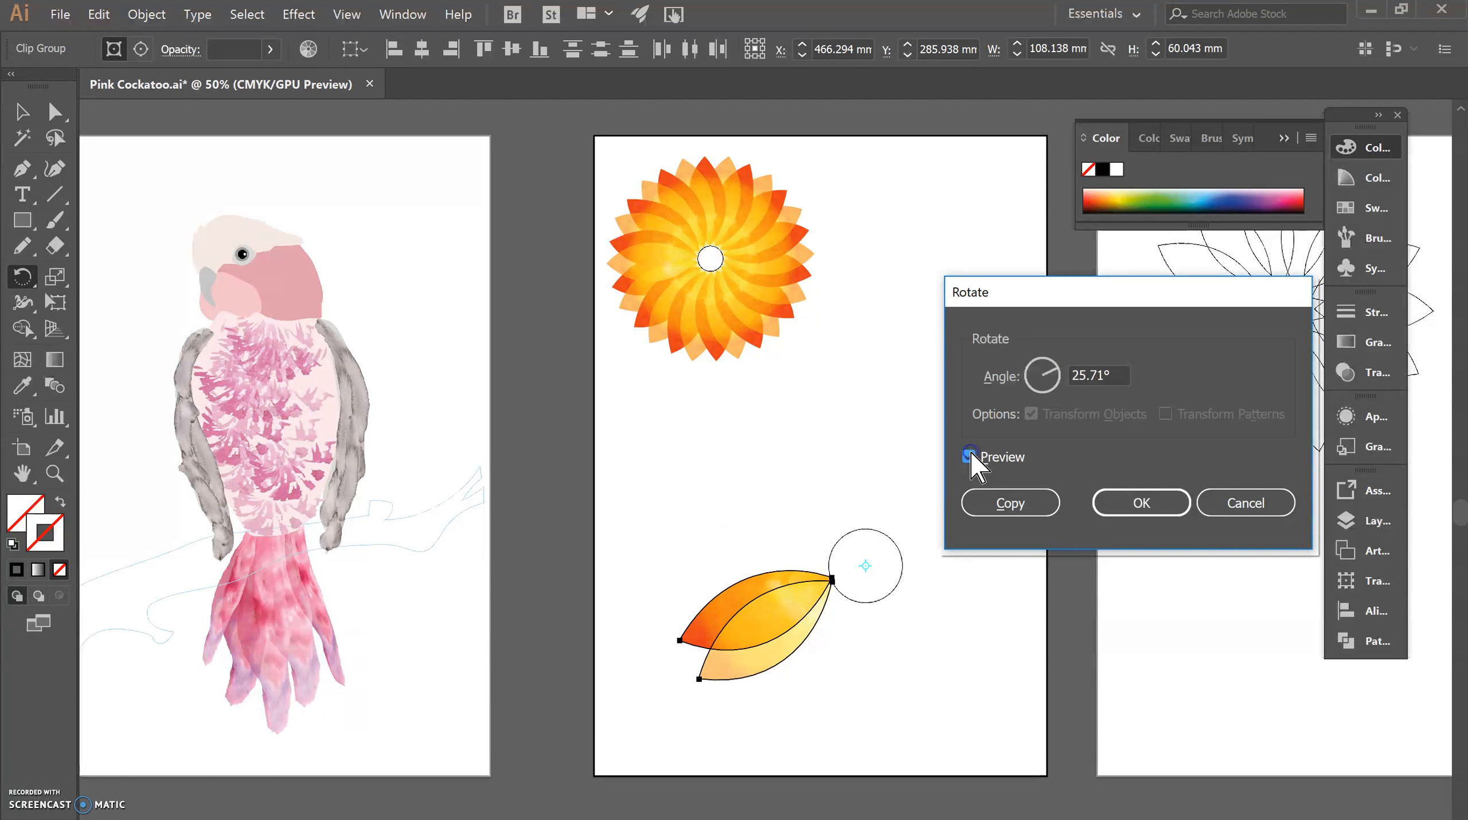
Set the rotation angle to 360/10, check the preview and create a rotated copy of the petal pair.
left_click_drag(1120, 376, 1041, 374)
type("360/10")
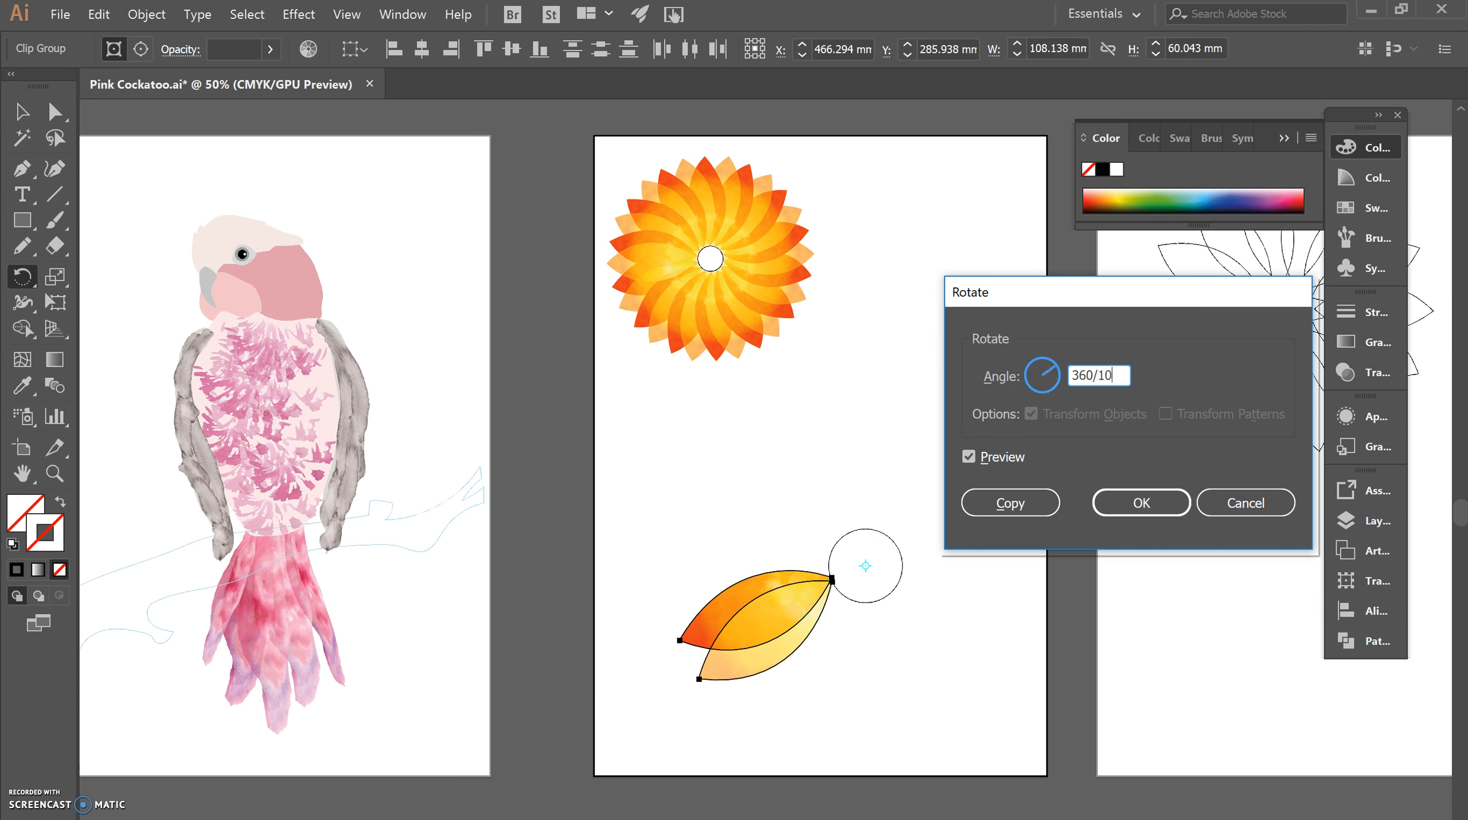
left_click(969, 457)
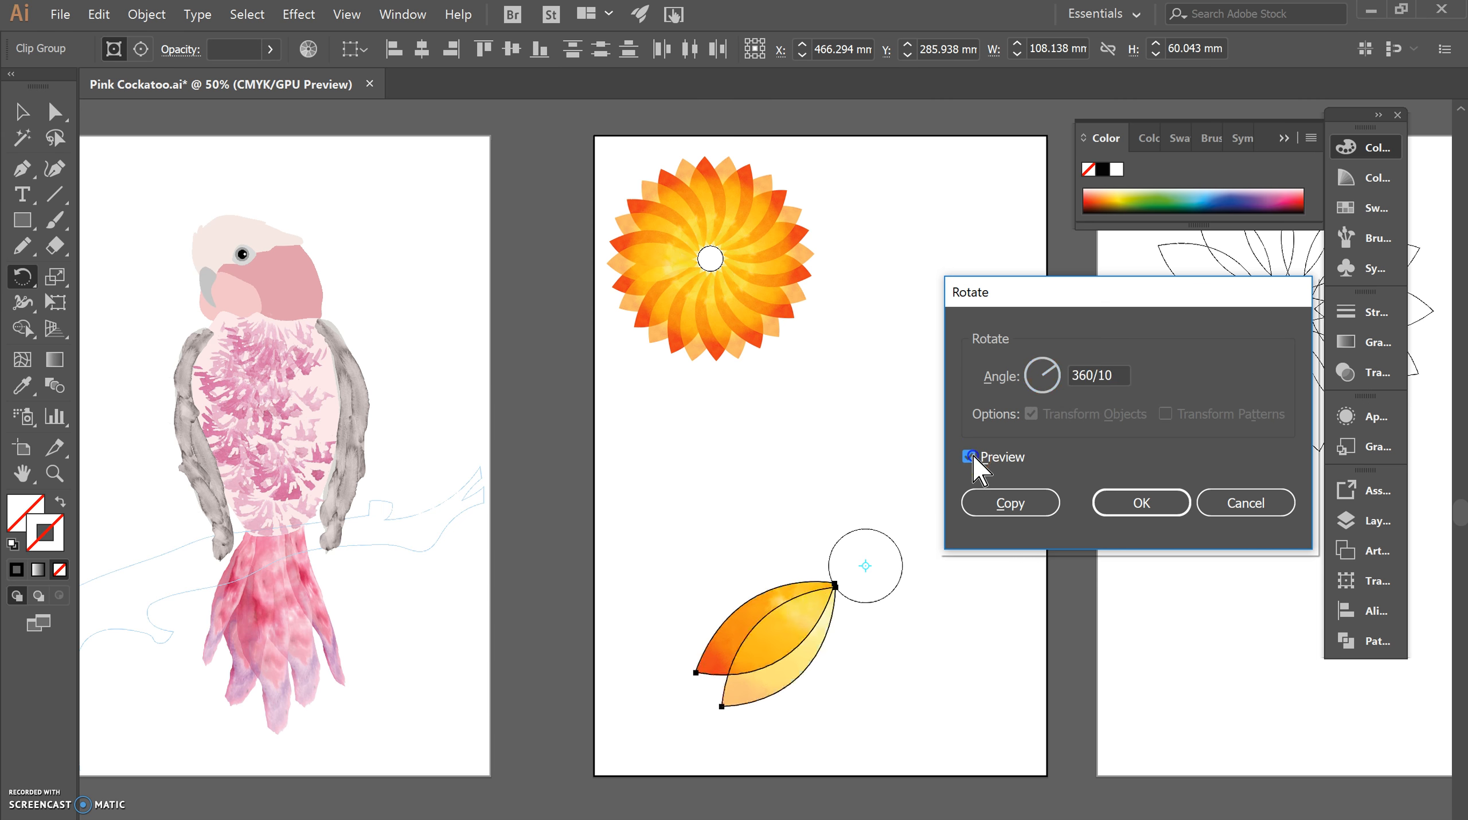
left_click(969, 457)
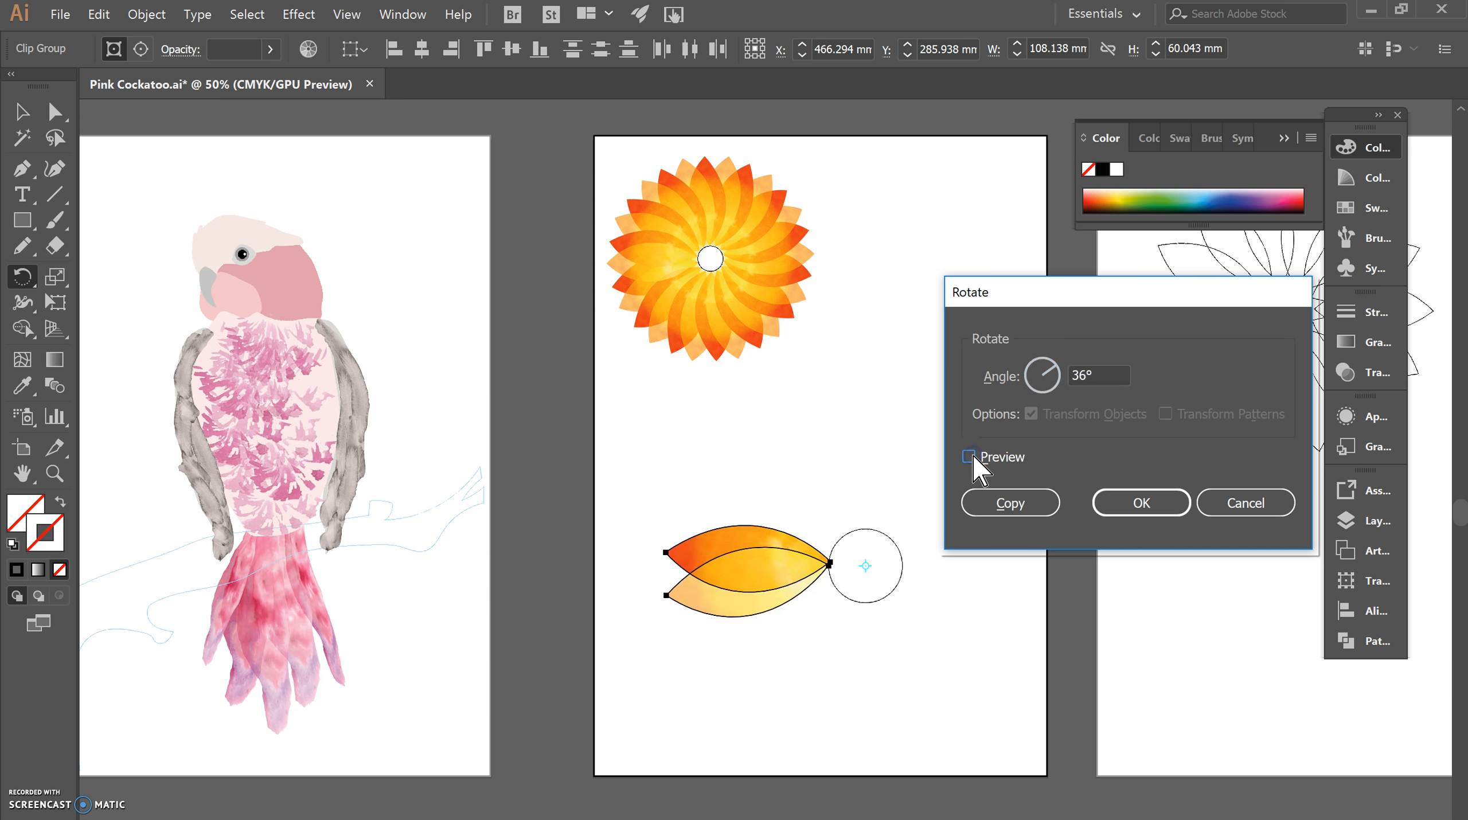
left_click(999, 503)
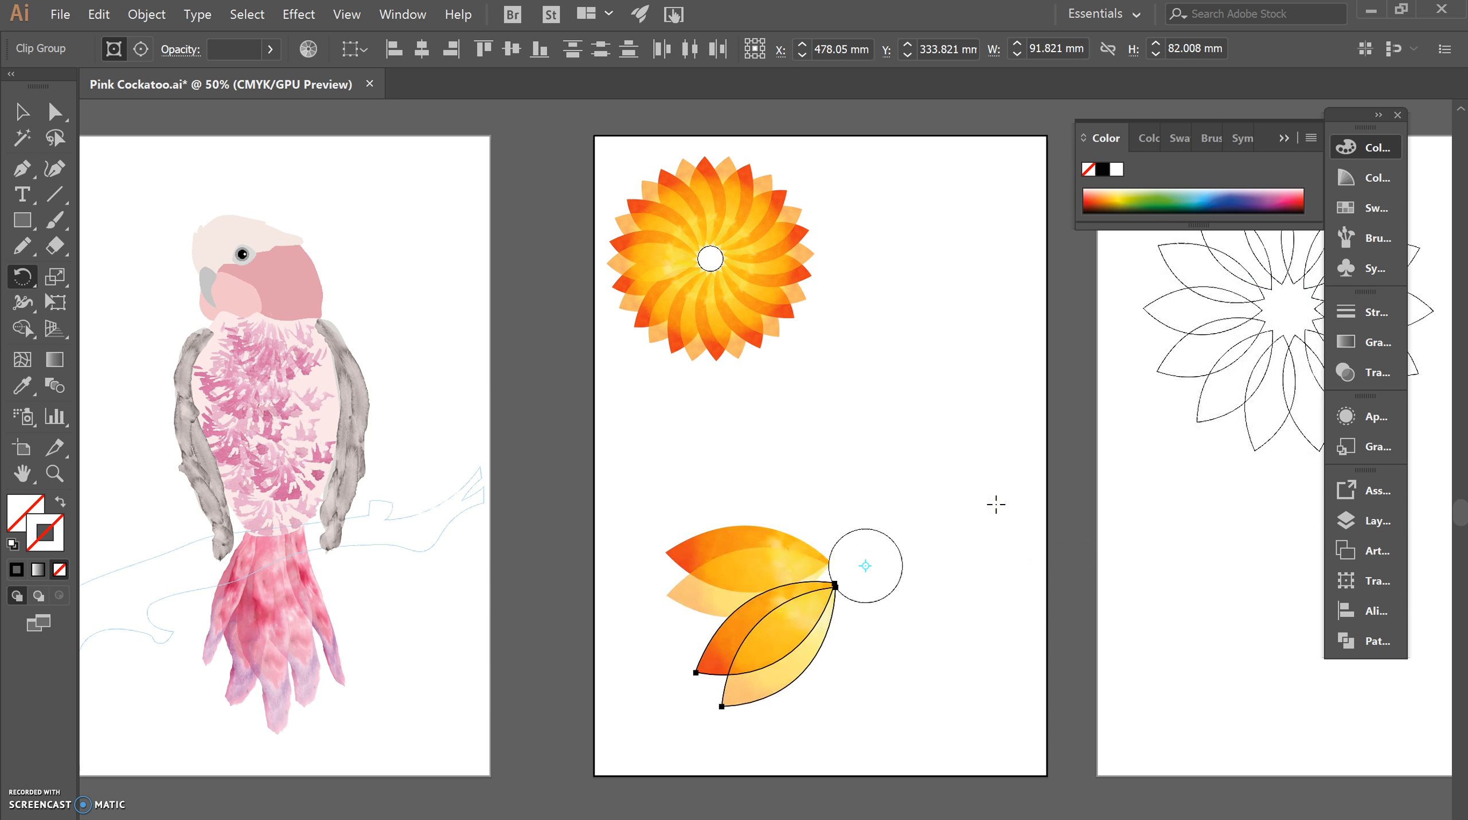
Repeat the rotated copy until ten petal pairs form a full ring around the circle, undoing any extra copy, and deselect.
key("ctrl+d")
key("ctrl+d")
key("ctrl+d")
key("ctrl+d")
key("ctrl+d")
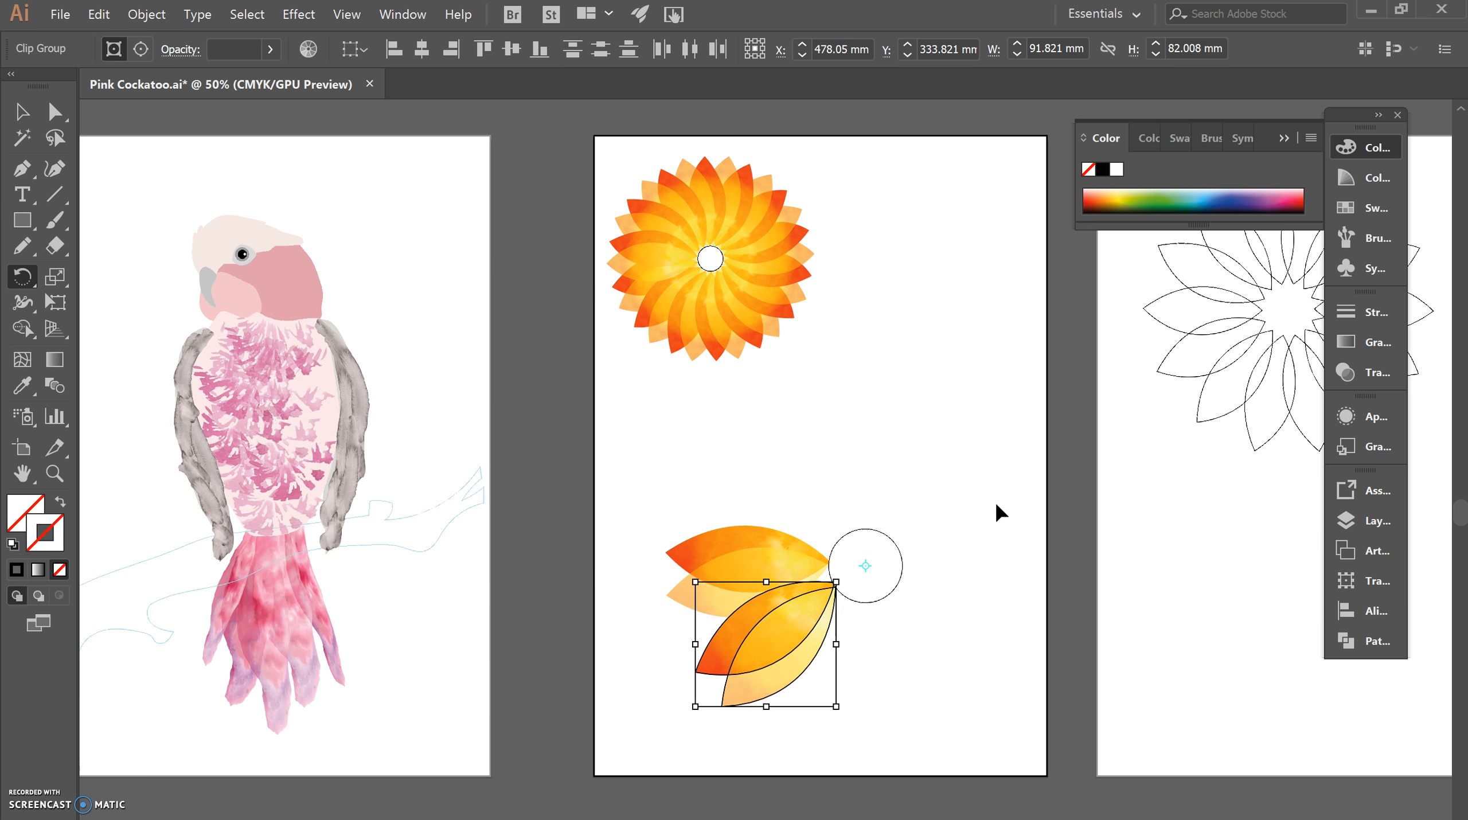
key("ctrl+d")
key("ctrl+d")
key("ctrl+d")
key("ctrl+d")
key("ctrl+d")
key("ctrl+d")
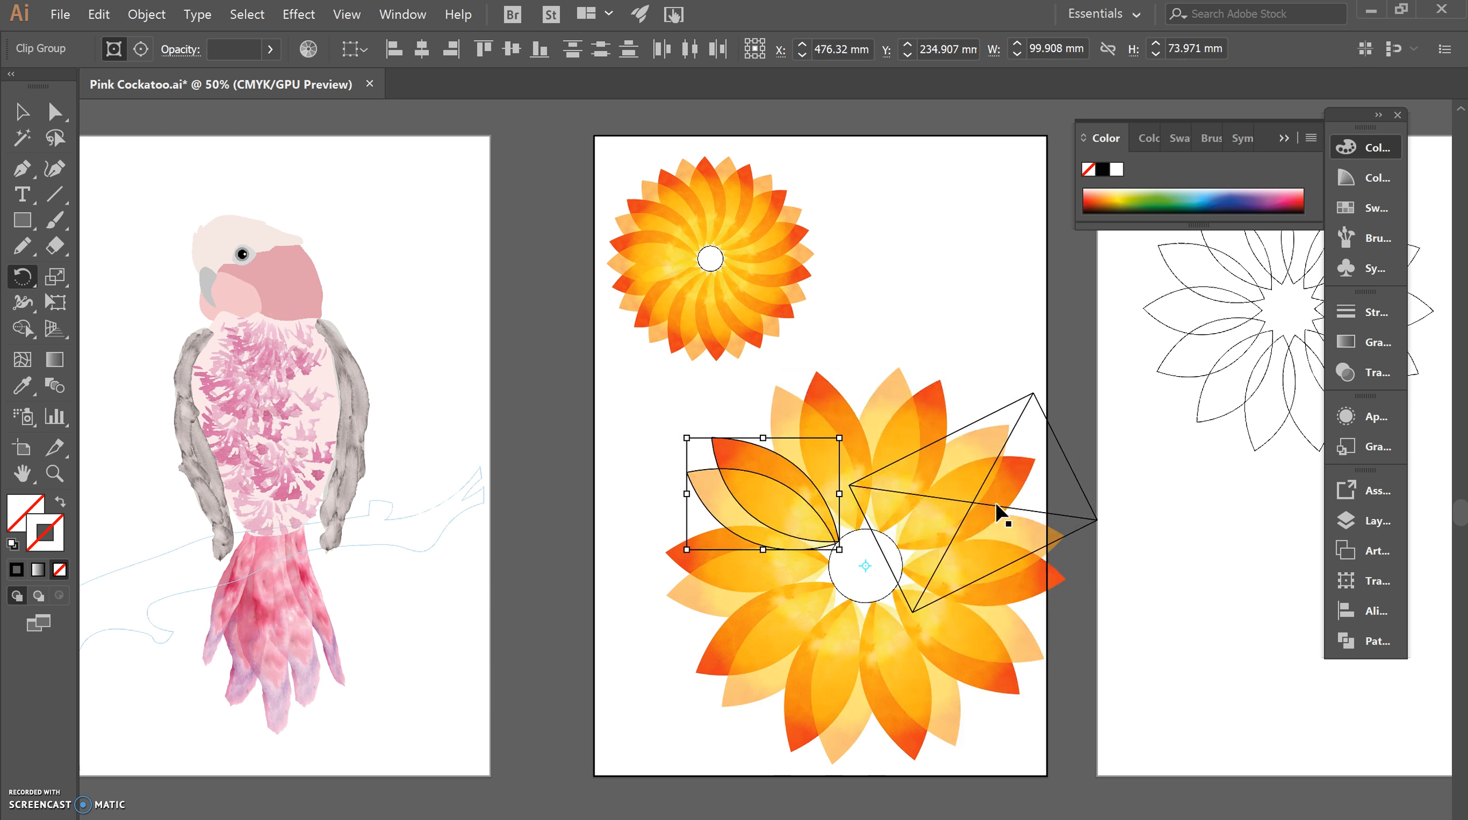
key("ctrl+d")
key("ctrl+z")
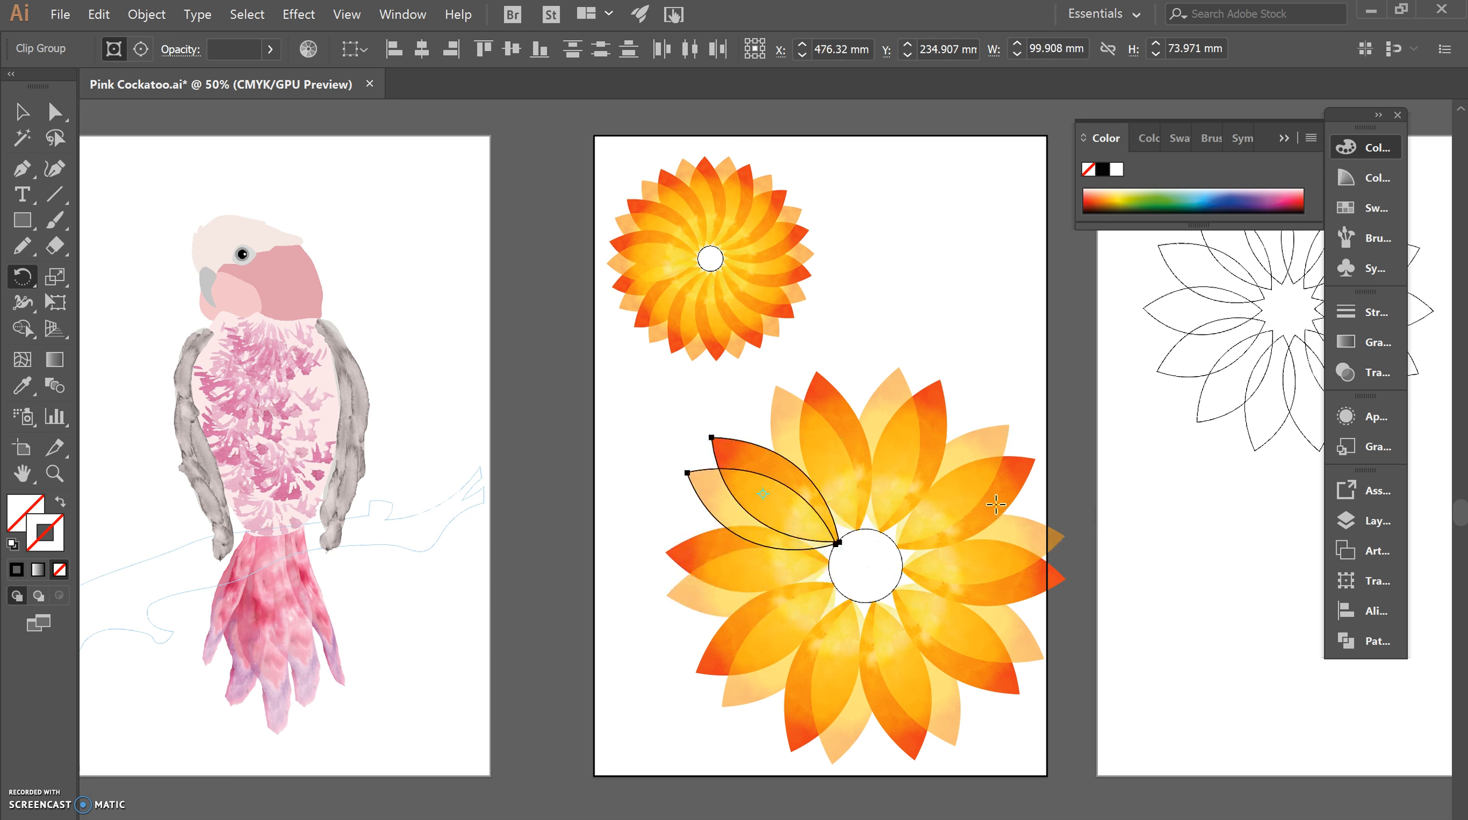
left_click(22, 111)
left_click(652, 463)
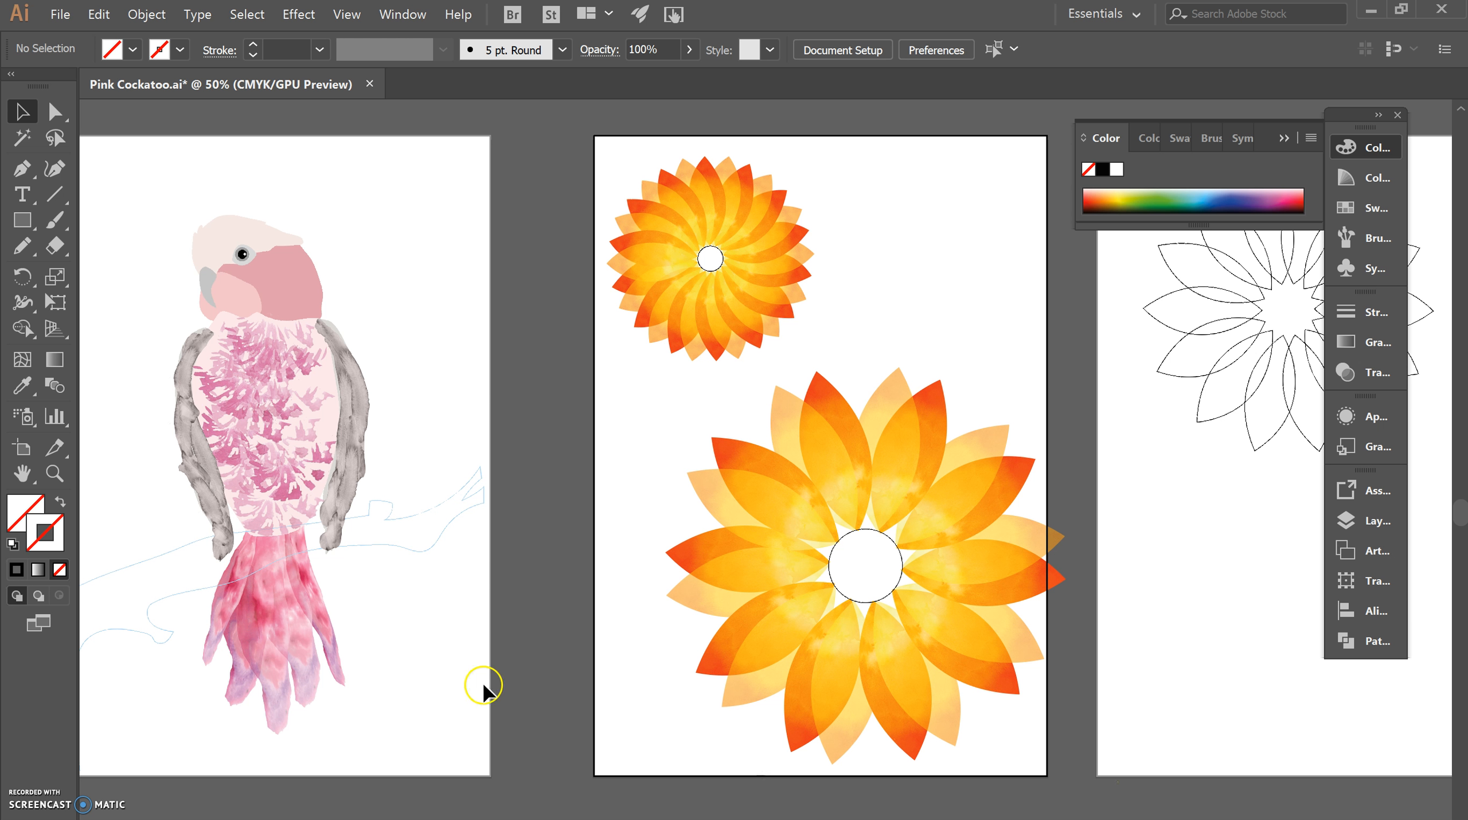
Change the stroke of the tree branch outline beneath the cockatoo to black.
scroll(461, 661, "left", 5)
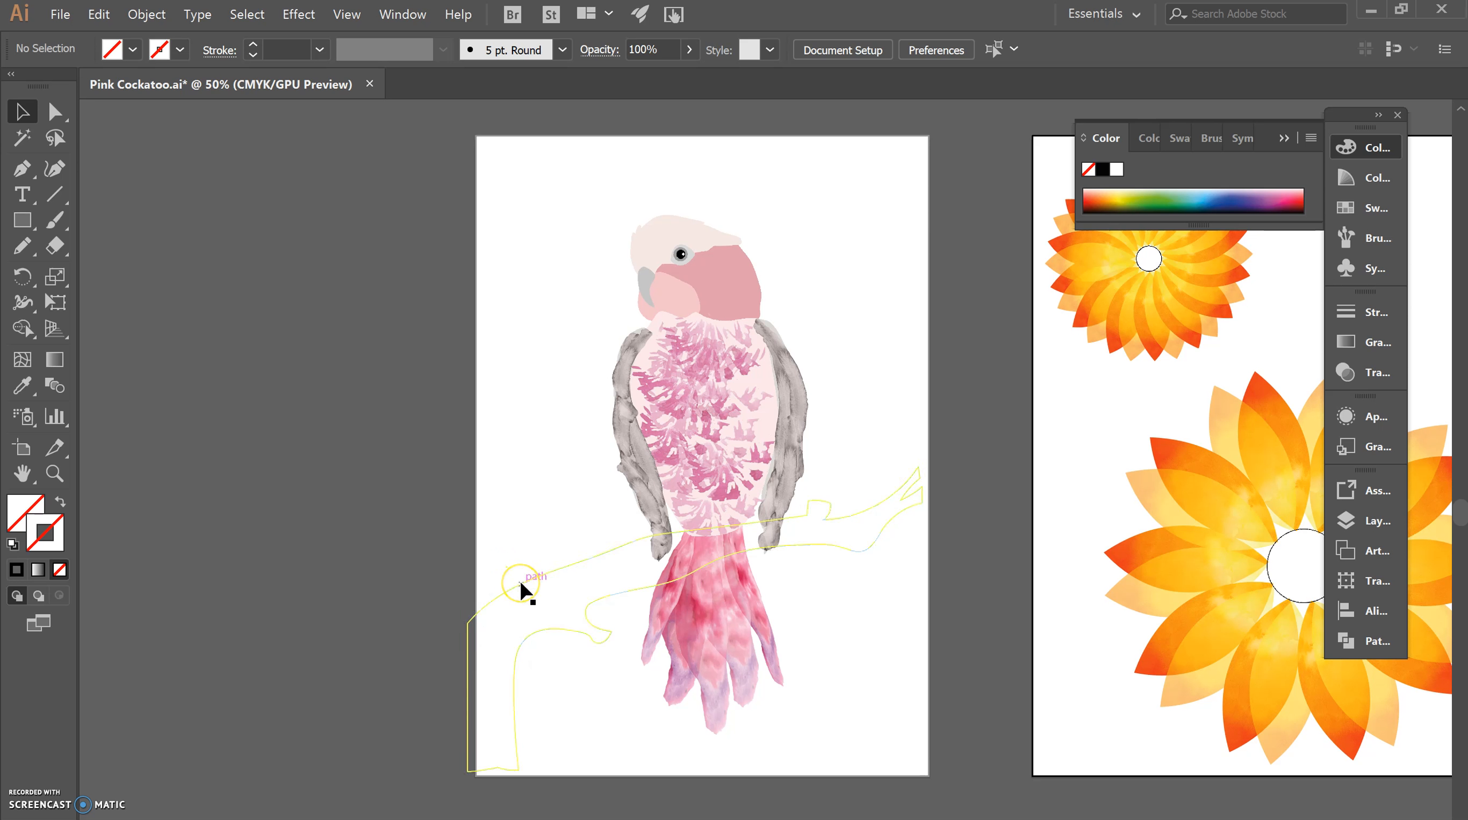
left_click(862, 552)
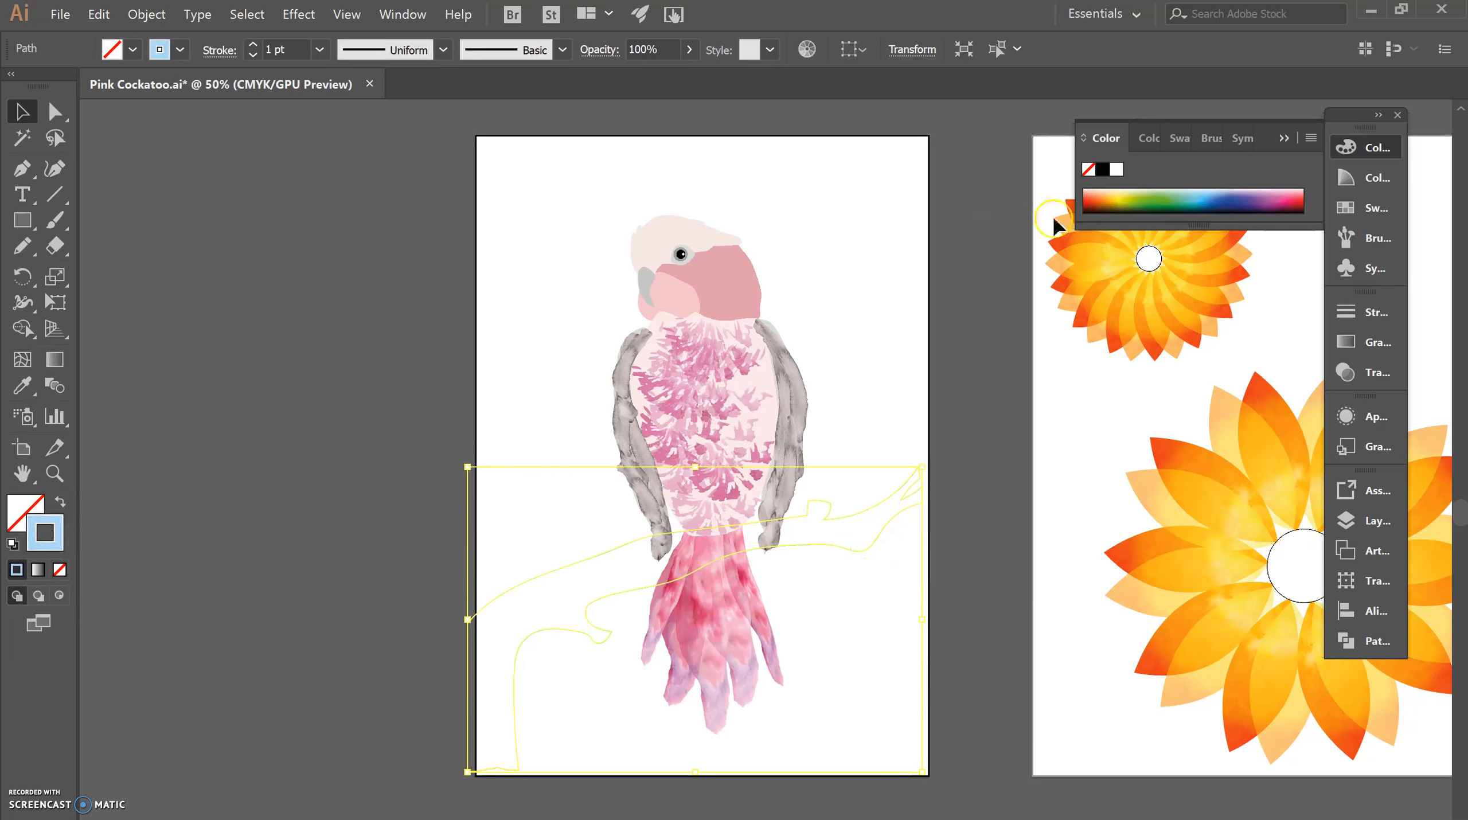
left_click(1103, 169)
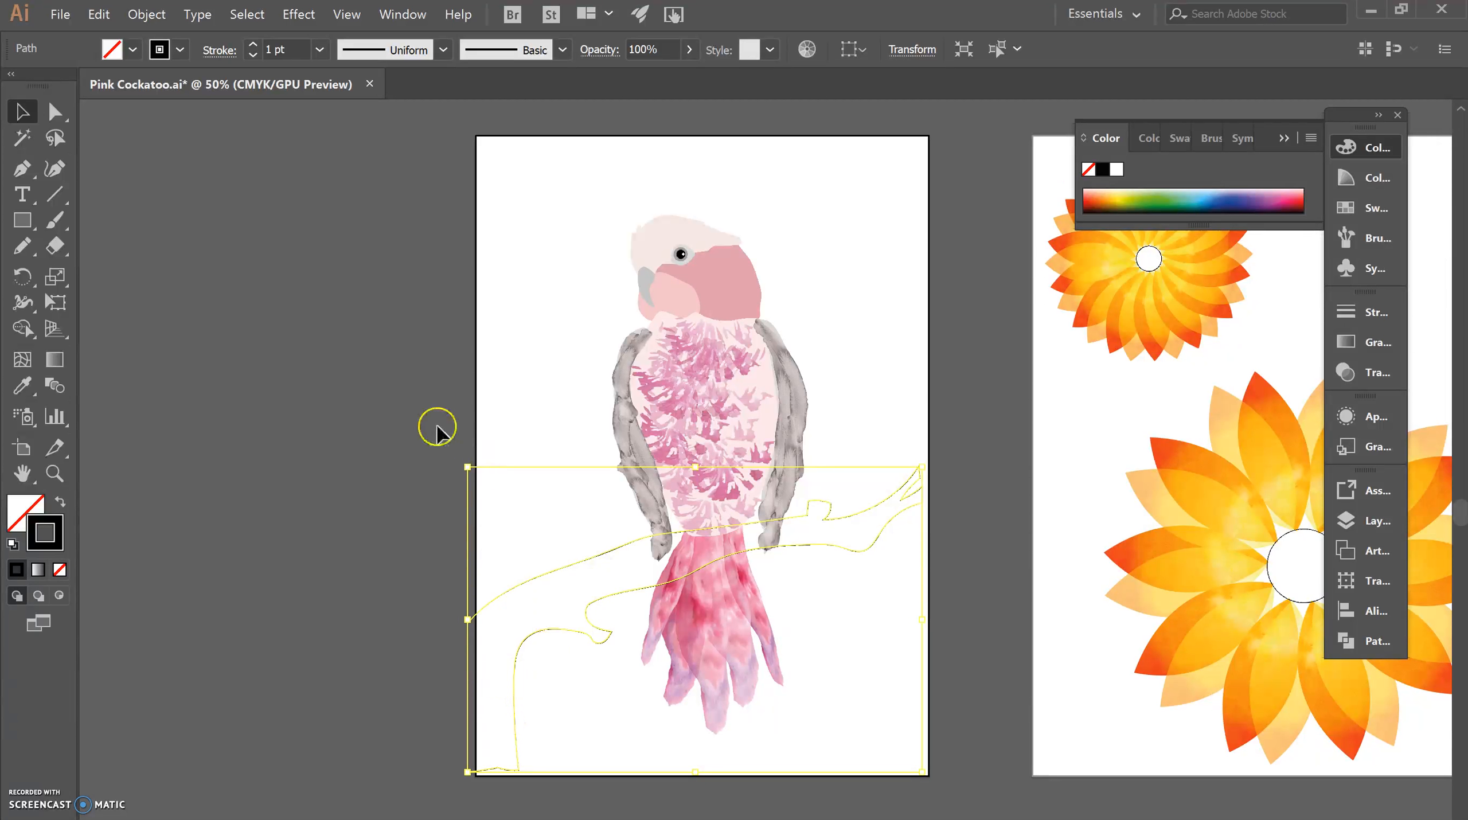
left_click(429, 428)
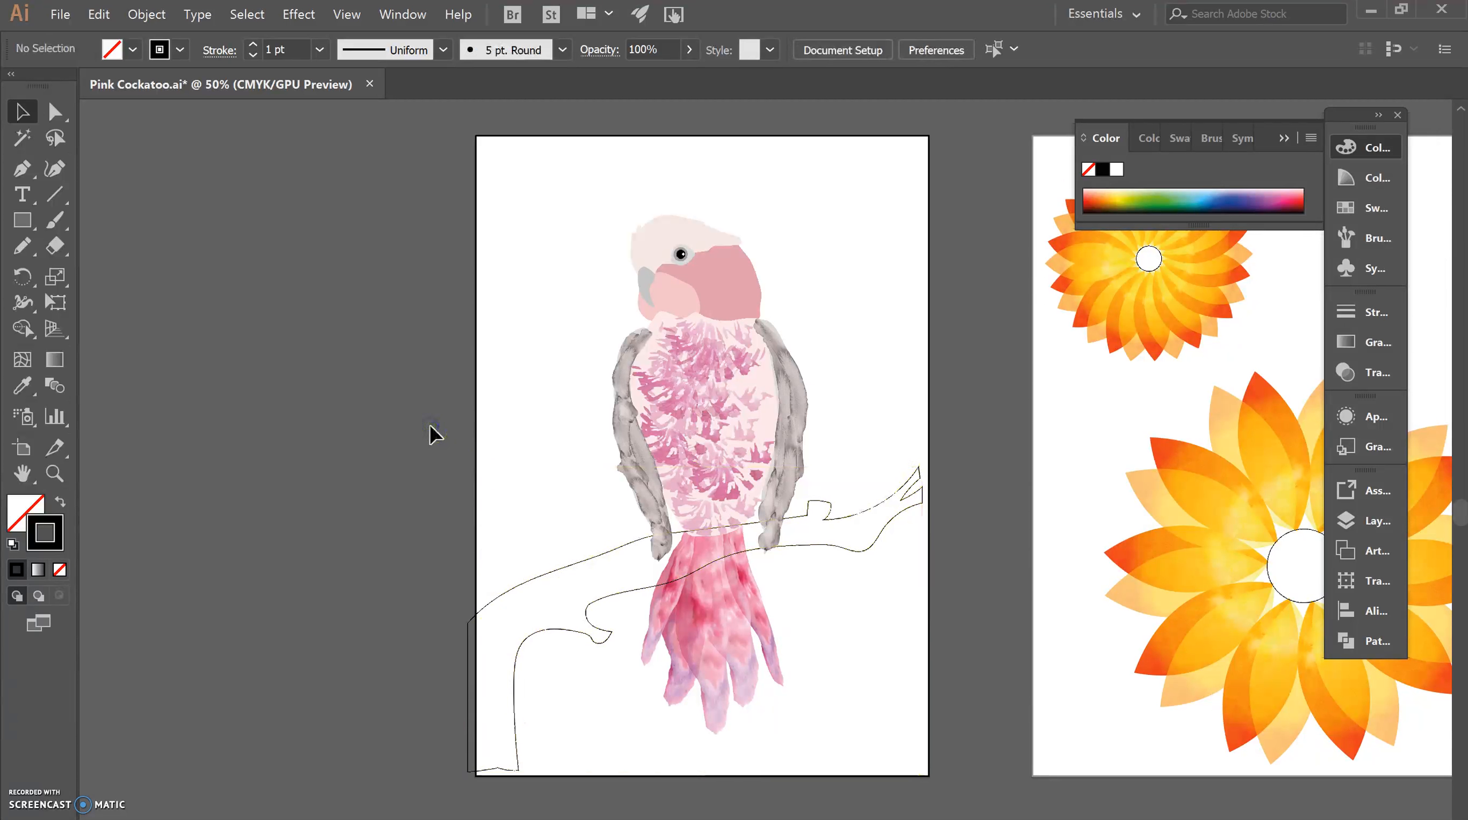
Make the tree layer the active layer.
left_click(1378, 523)
left_click(1146, 581)
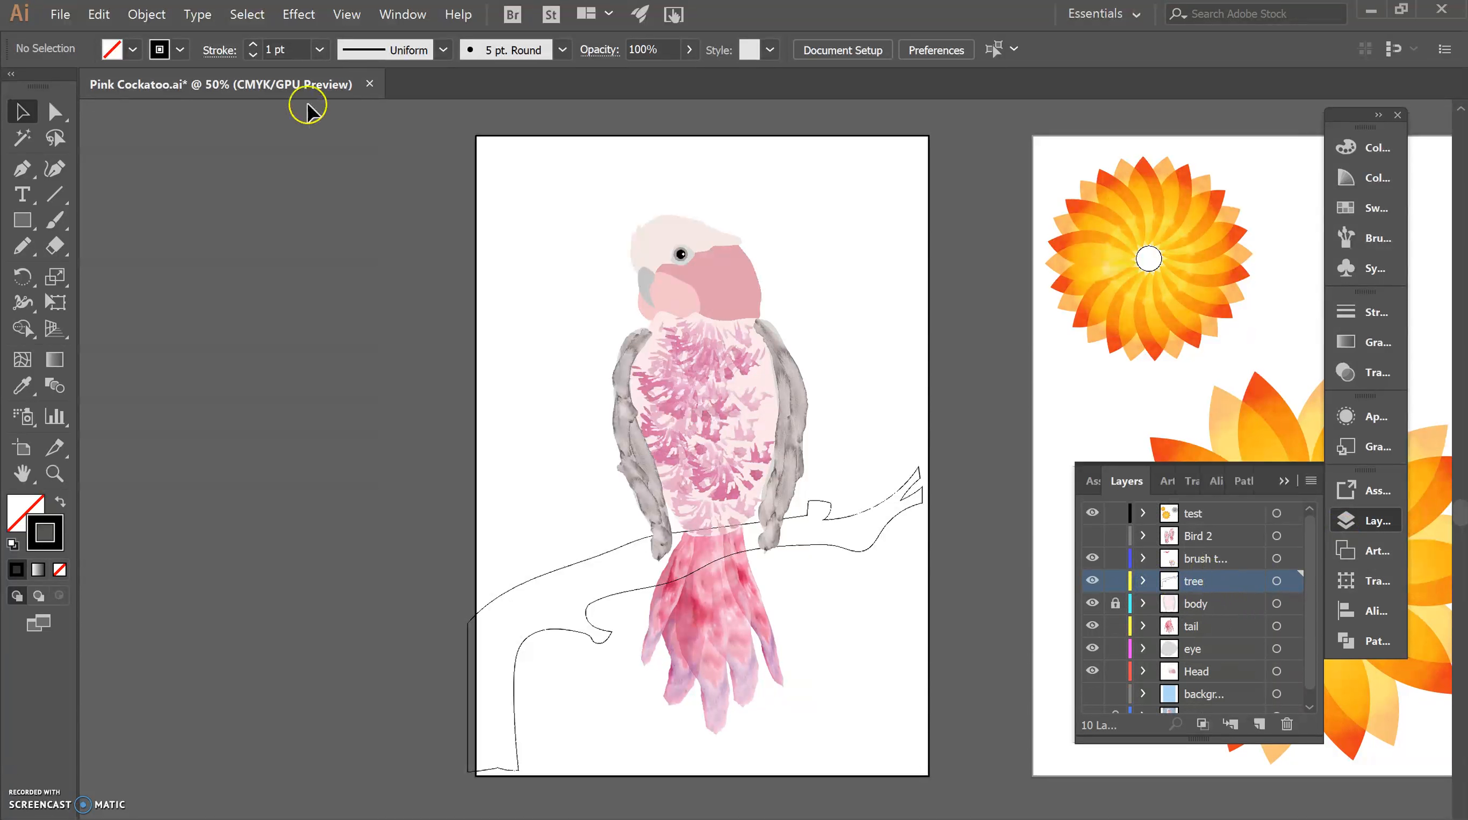
Place the linked image "brown honey comb texture" on the tree layer, beside the cockatoo artboard.
left_click(47, 16)
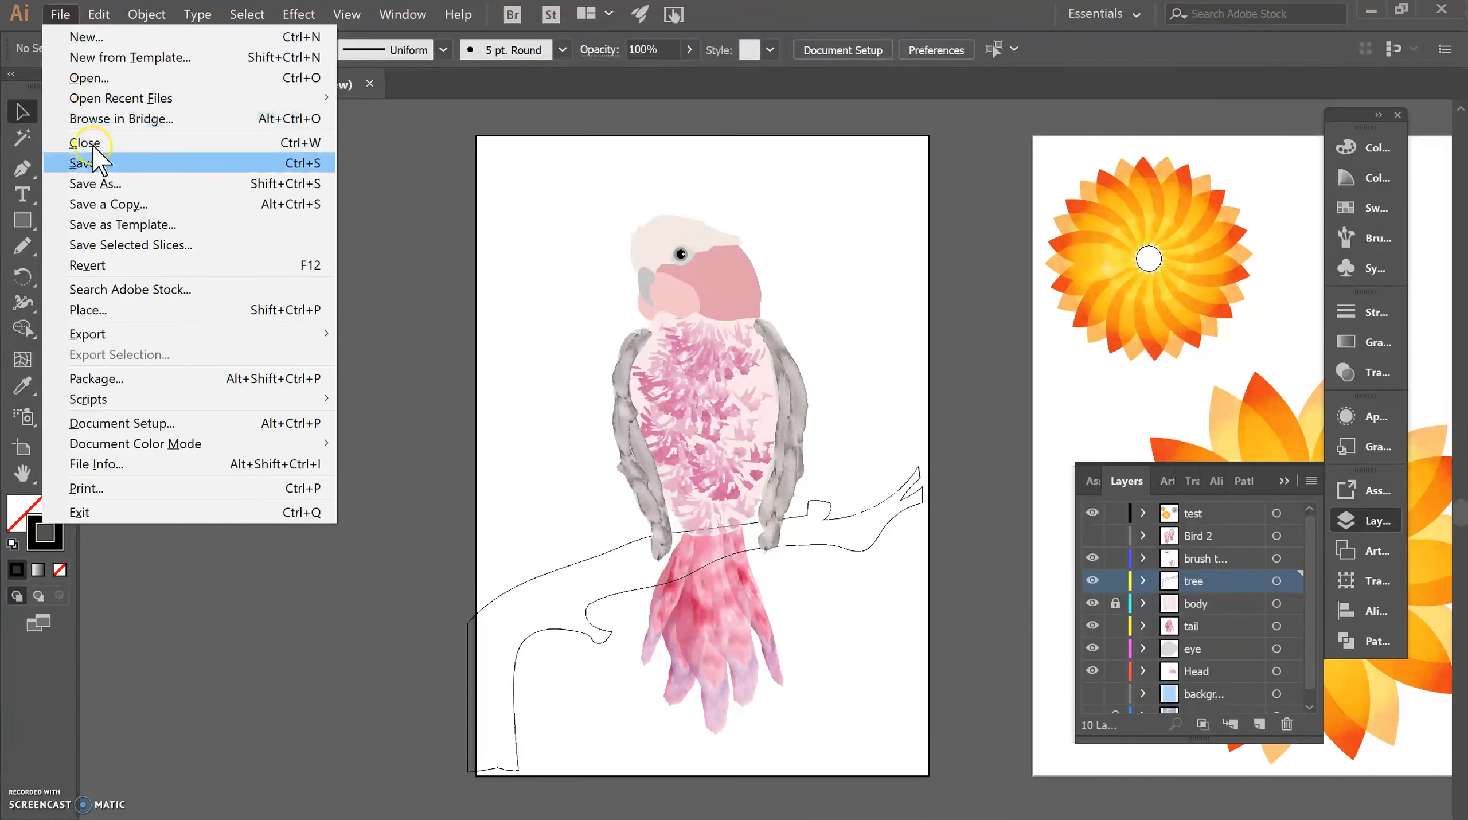
left_click(86, 310)
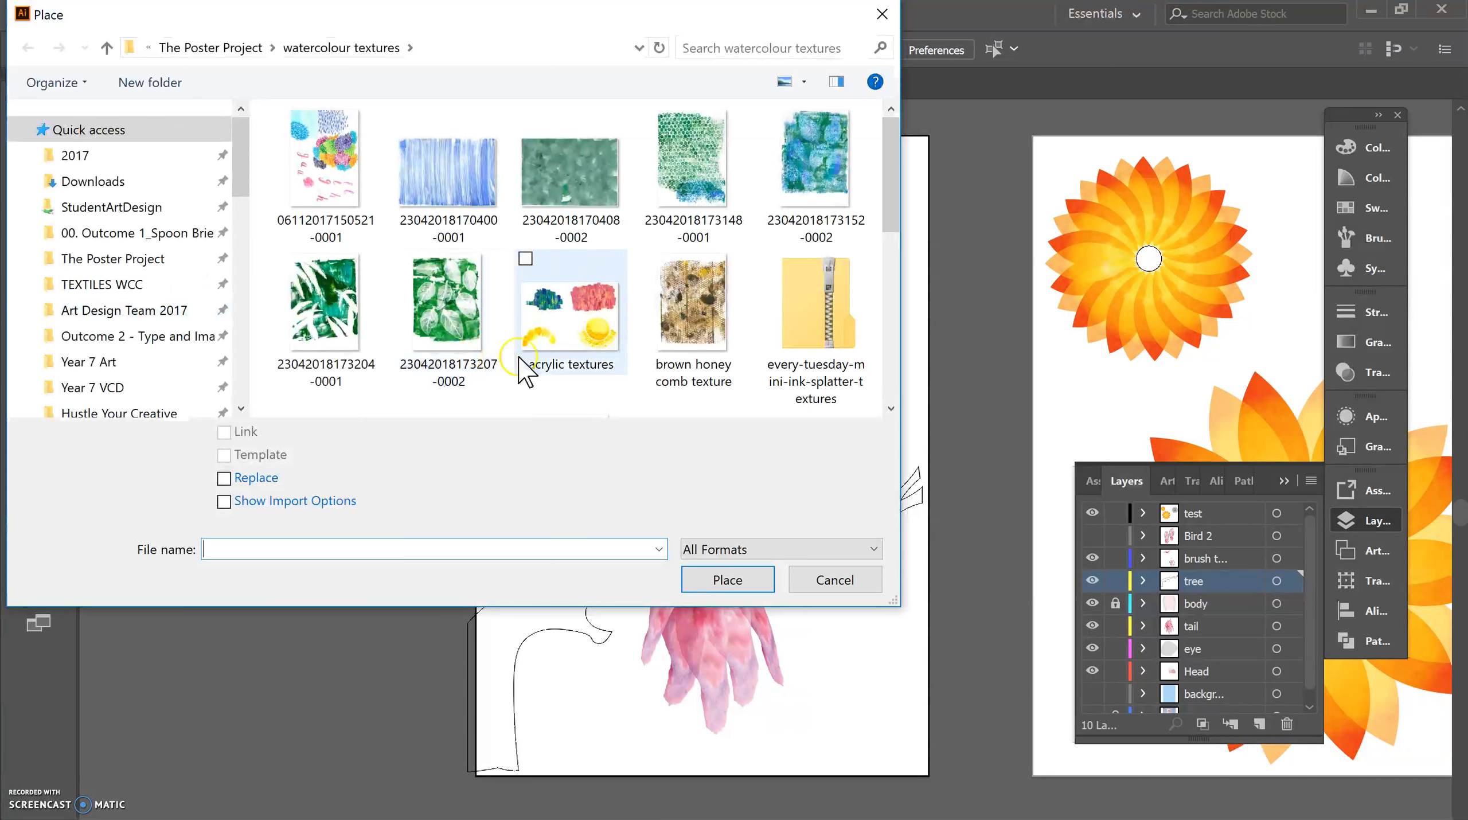
left_click(682, 322)
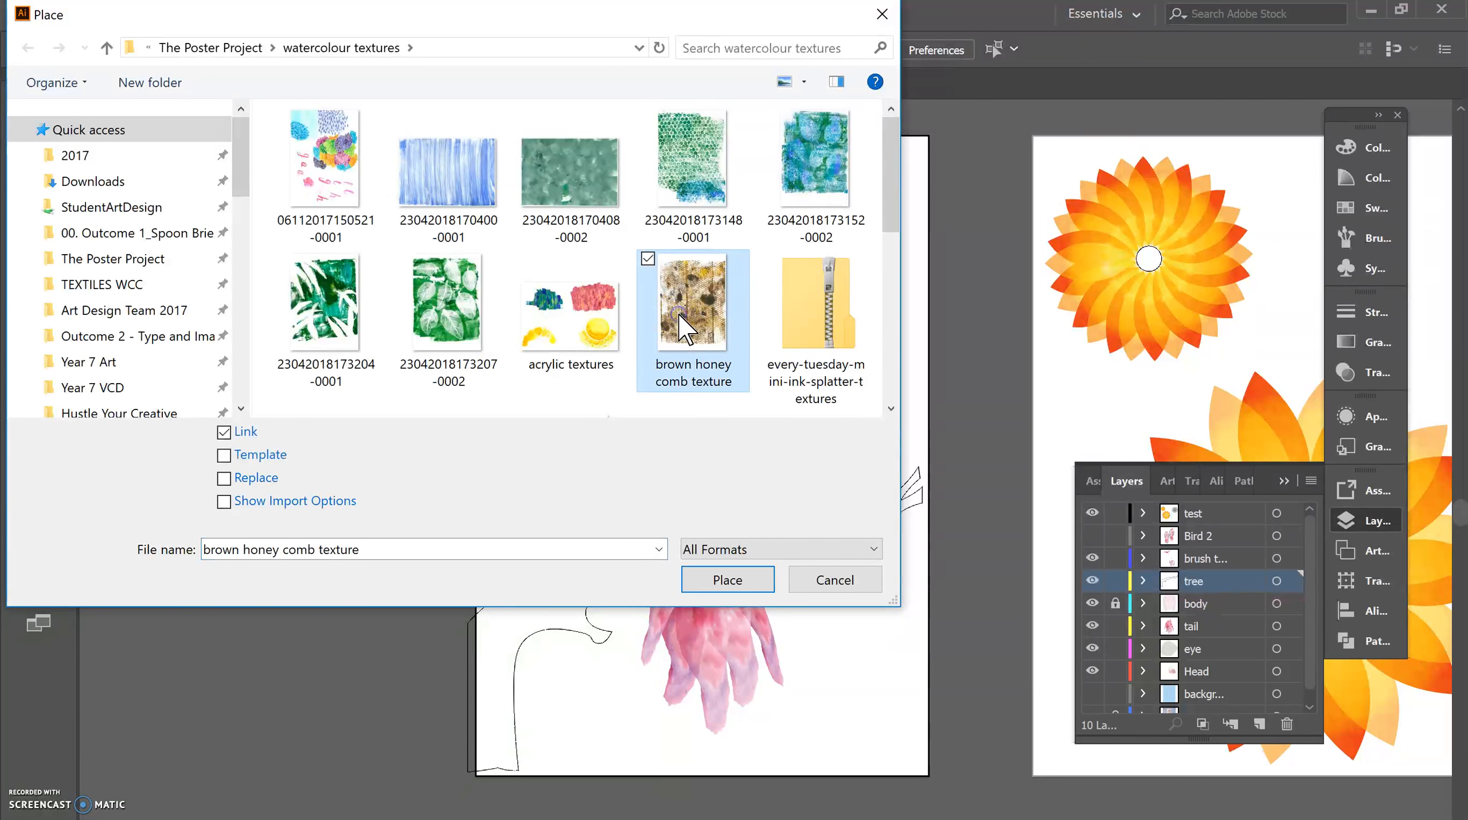
left_click(748, 581)
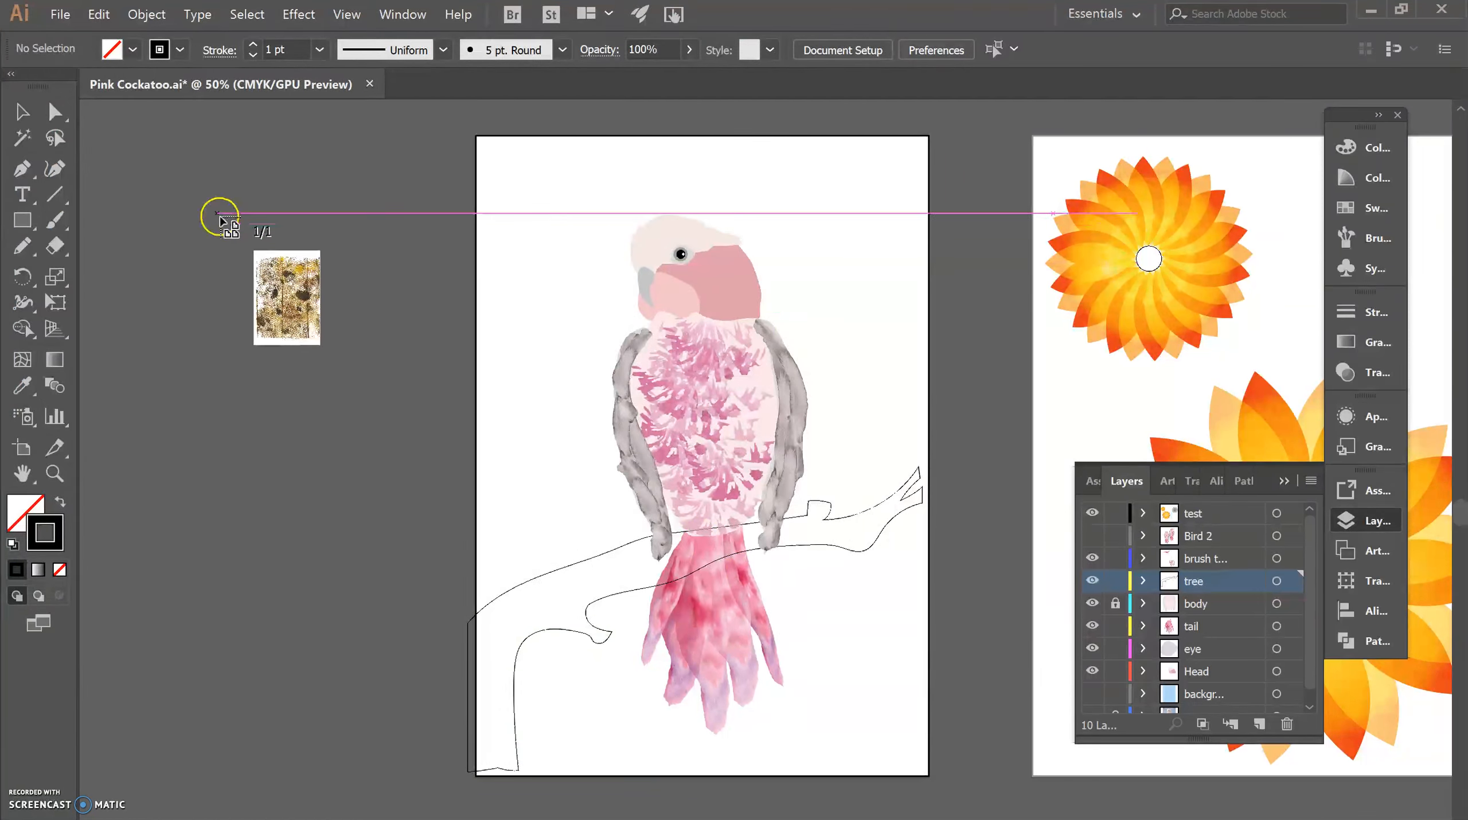
left_click(263, 339)
Rotate the honeycomb texture to landscape orientation and move it over the tree branch outline.
left_click_drag(593, 331, 766, 807)
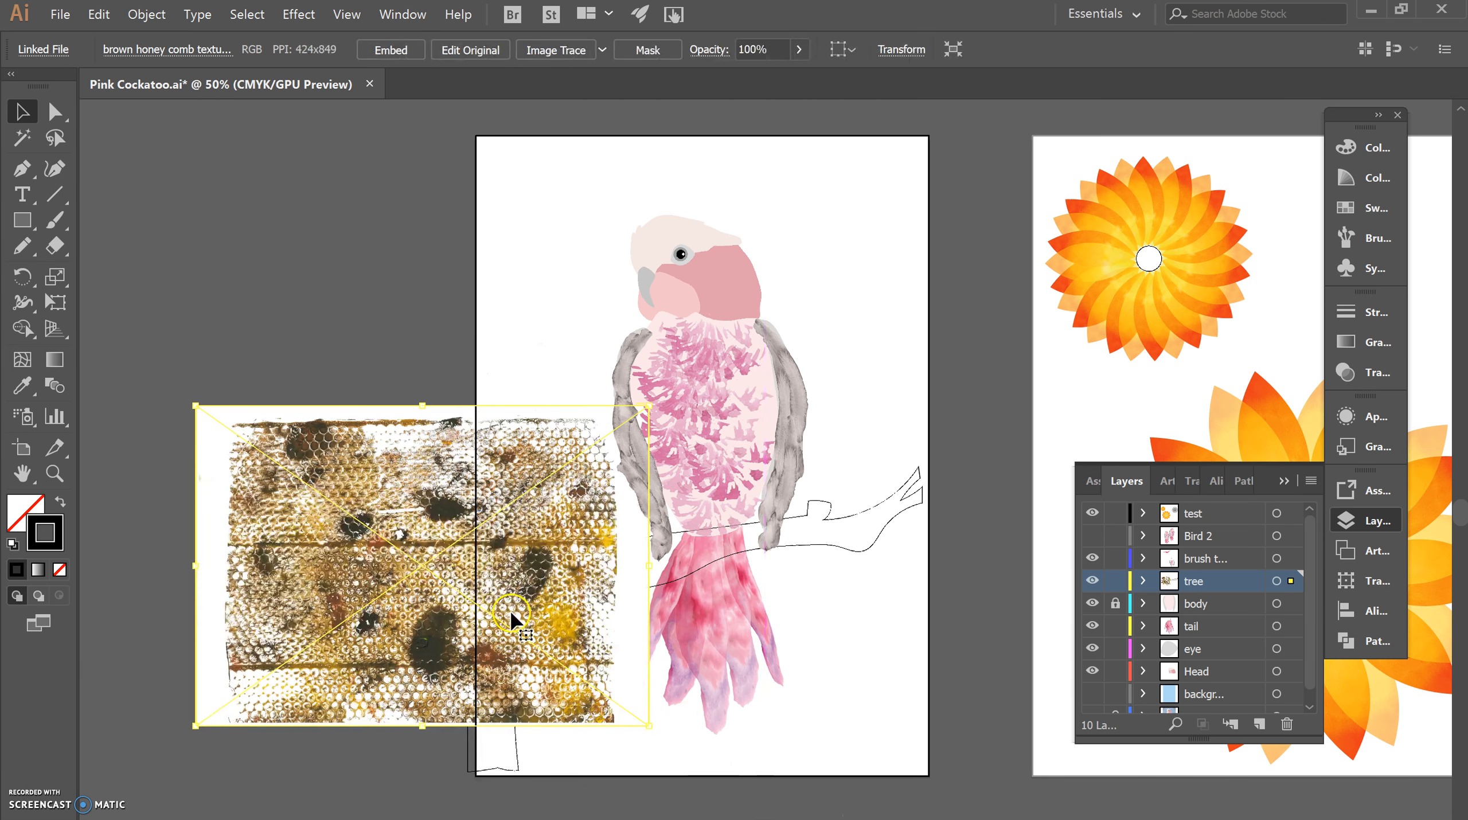
left_click_drag(510, 618, 762, 670)
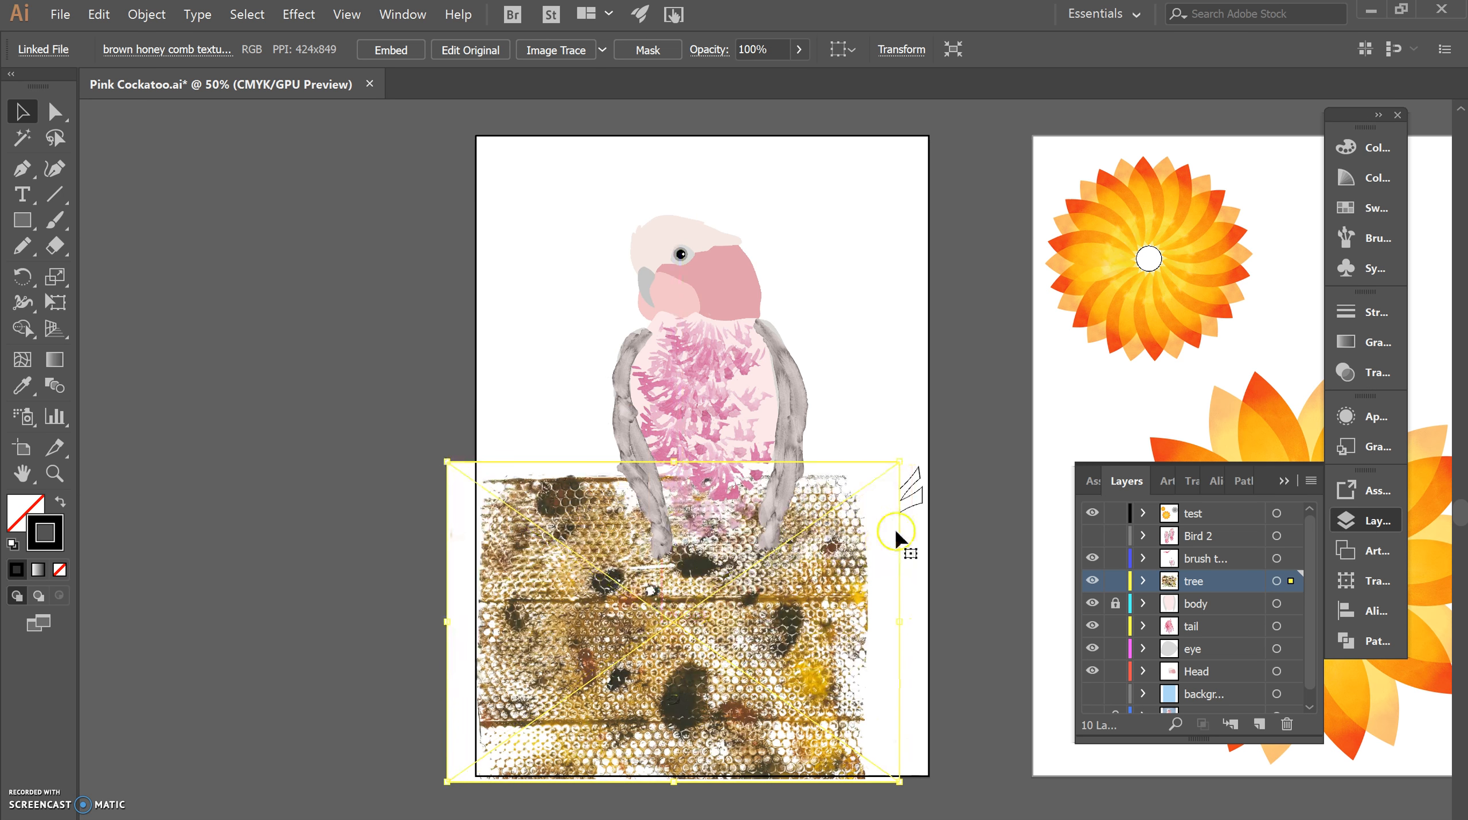
Scale the tree branch outline down from its upper outer corner so its twig tips fit within the honeycomb texture, and deselect.
left_click(922, 503)
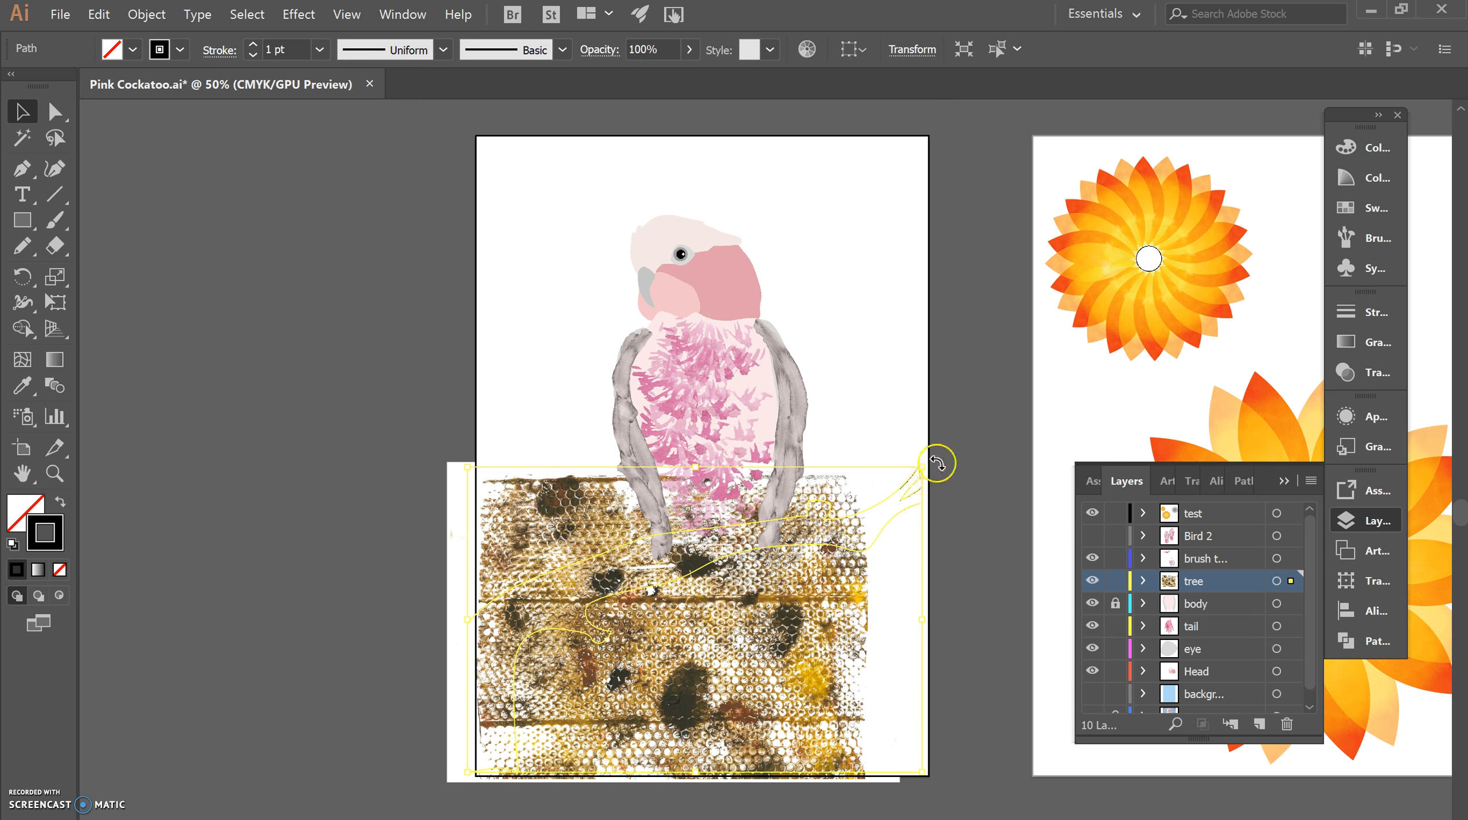
key("ctrl+equal")
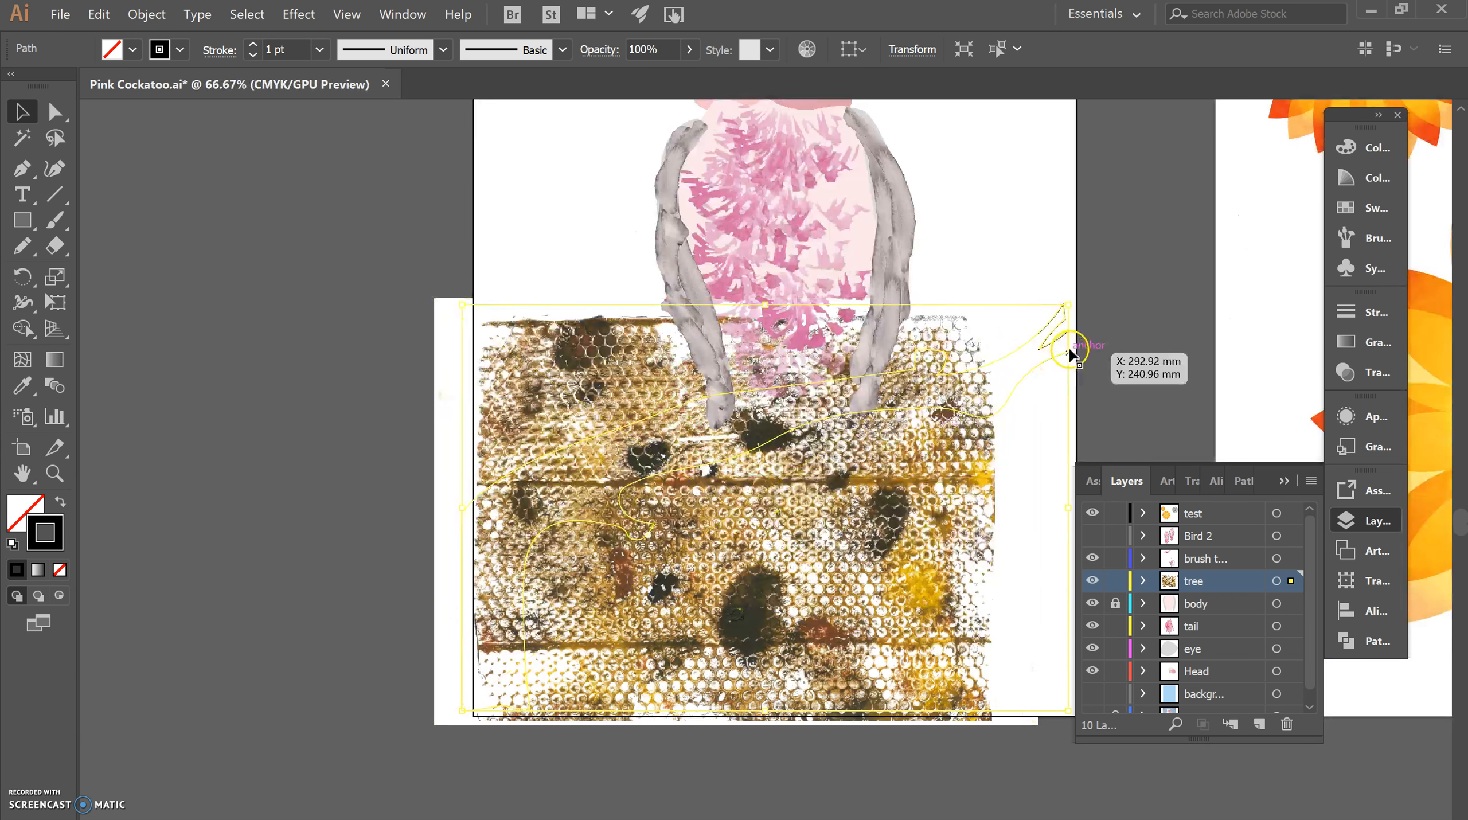
left_click(964, 402)
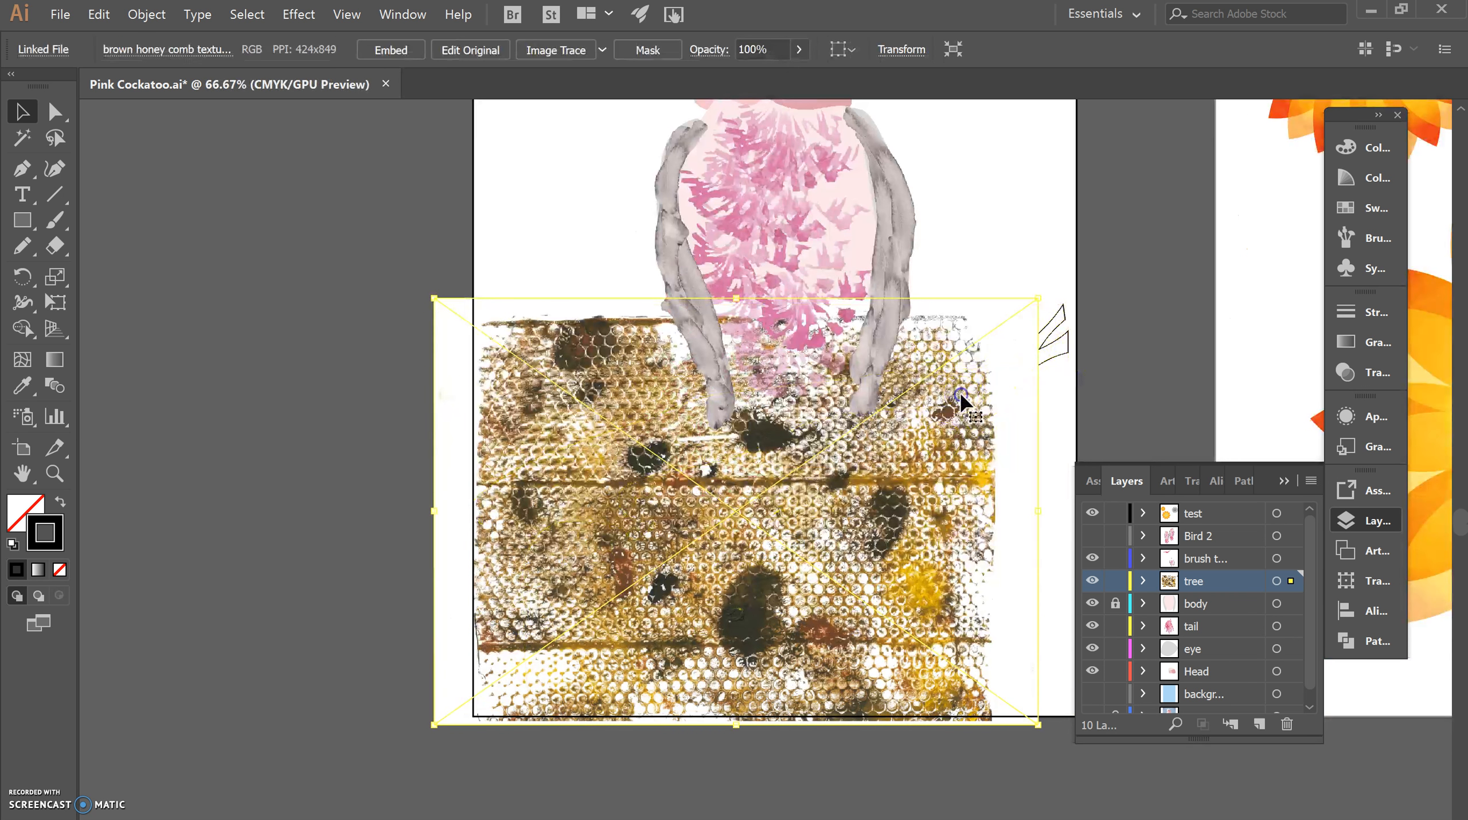
left_click(1068, 356)
left_click_drag(1066, 345, 984, 352)
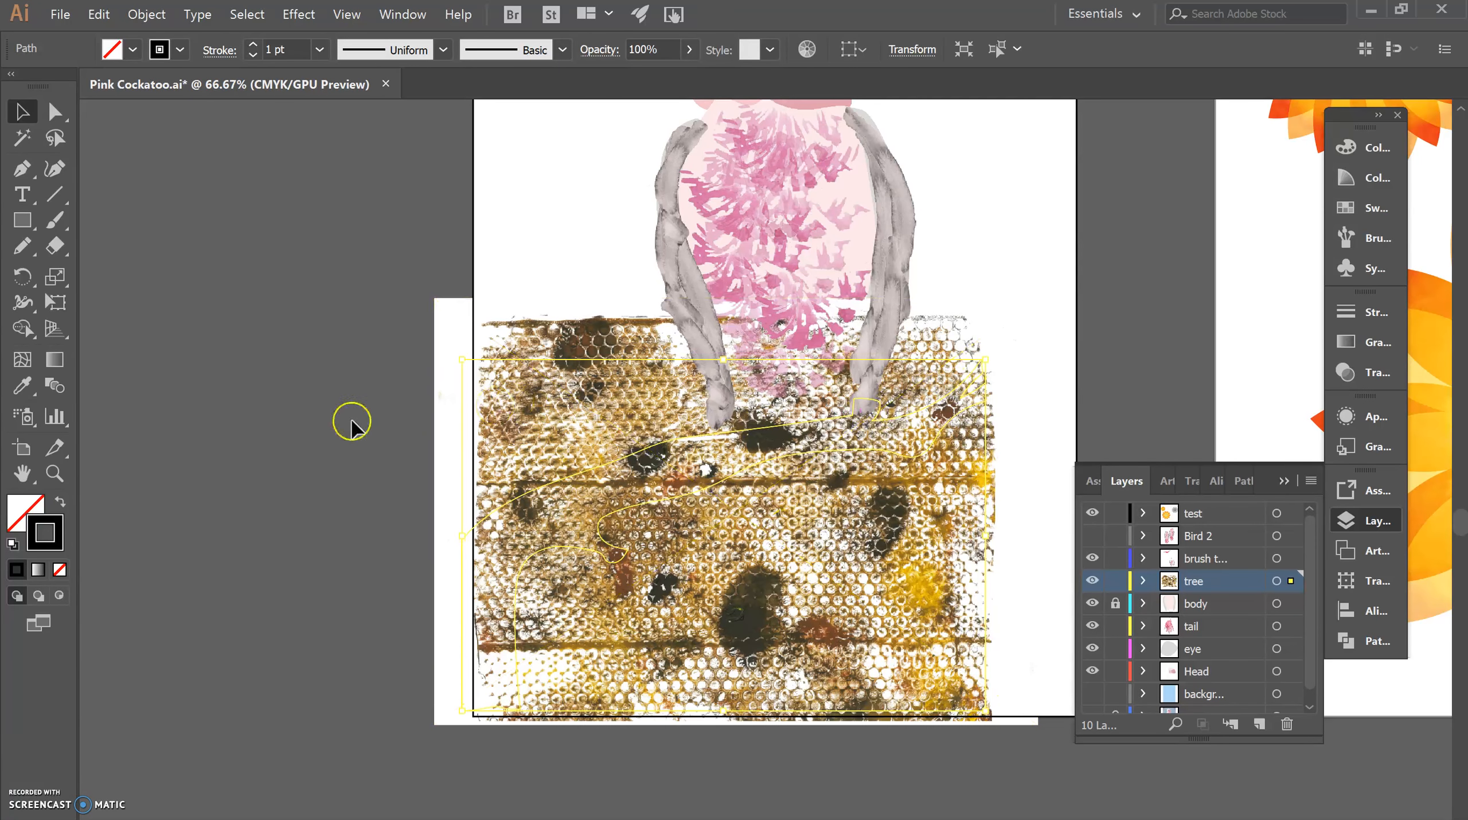
left_click(196, 381)
Send the honeycomb texture to the back, behind the branch outline, and deselect it.
left_click(534, 369)
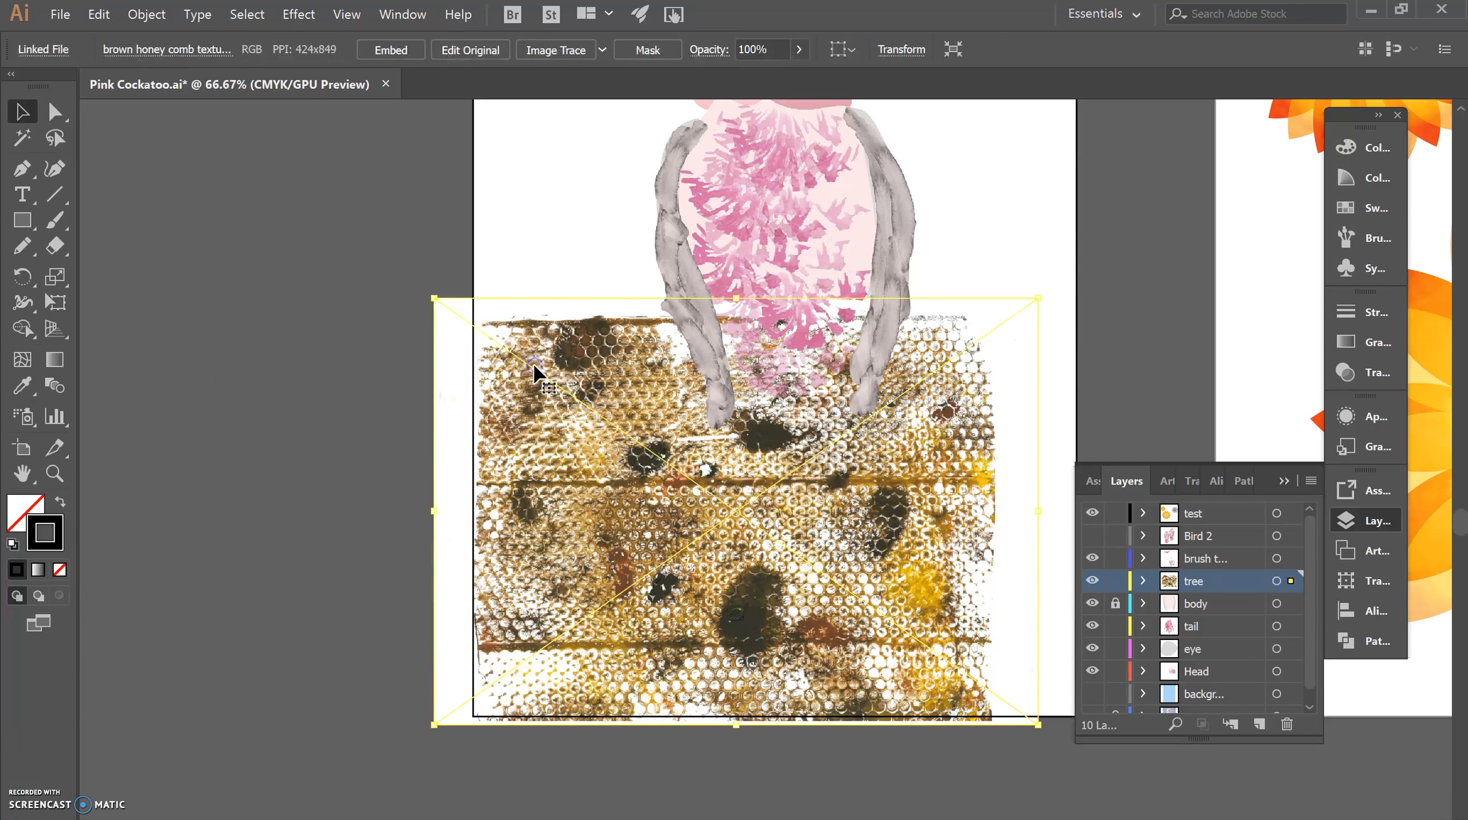
right_click(534, 373)
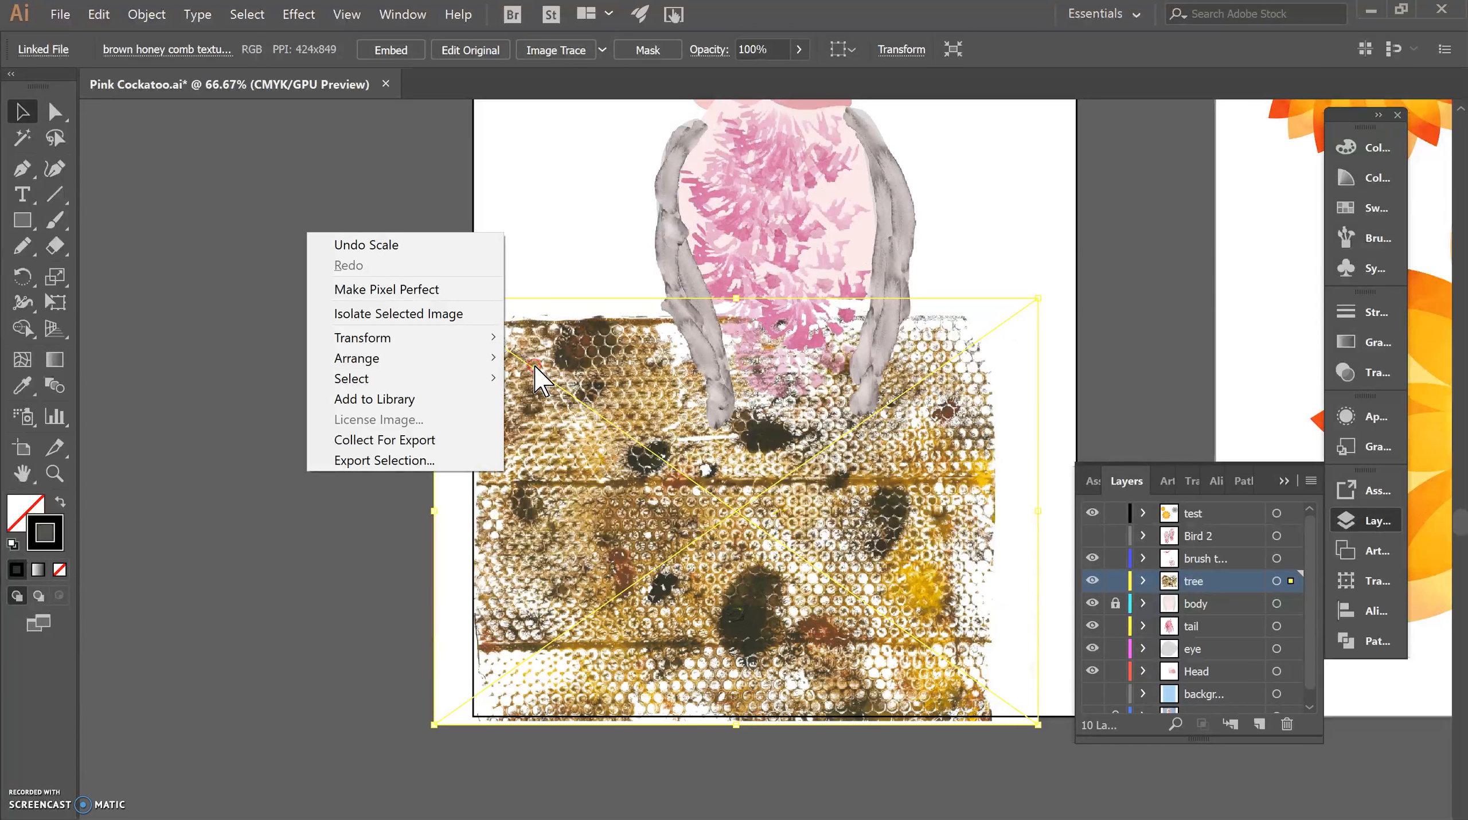
left_click(422, 358)
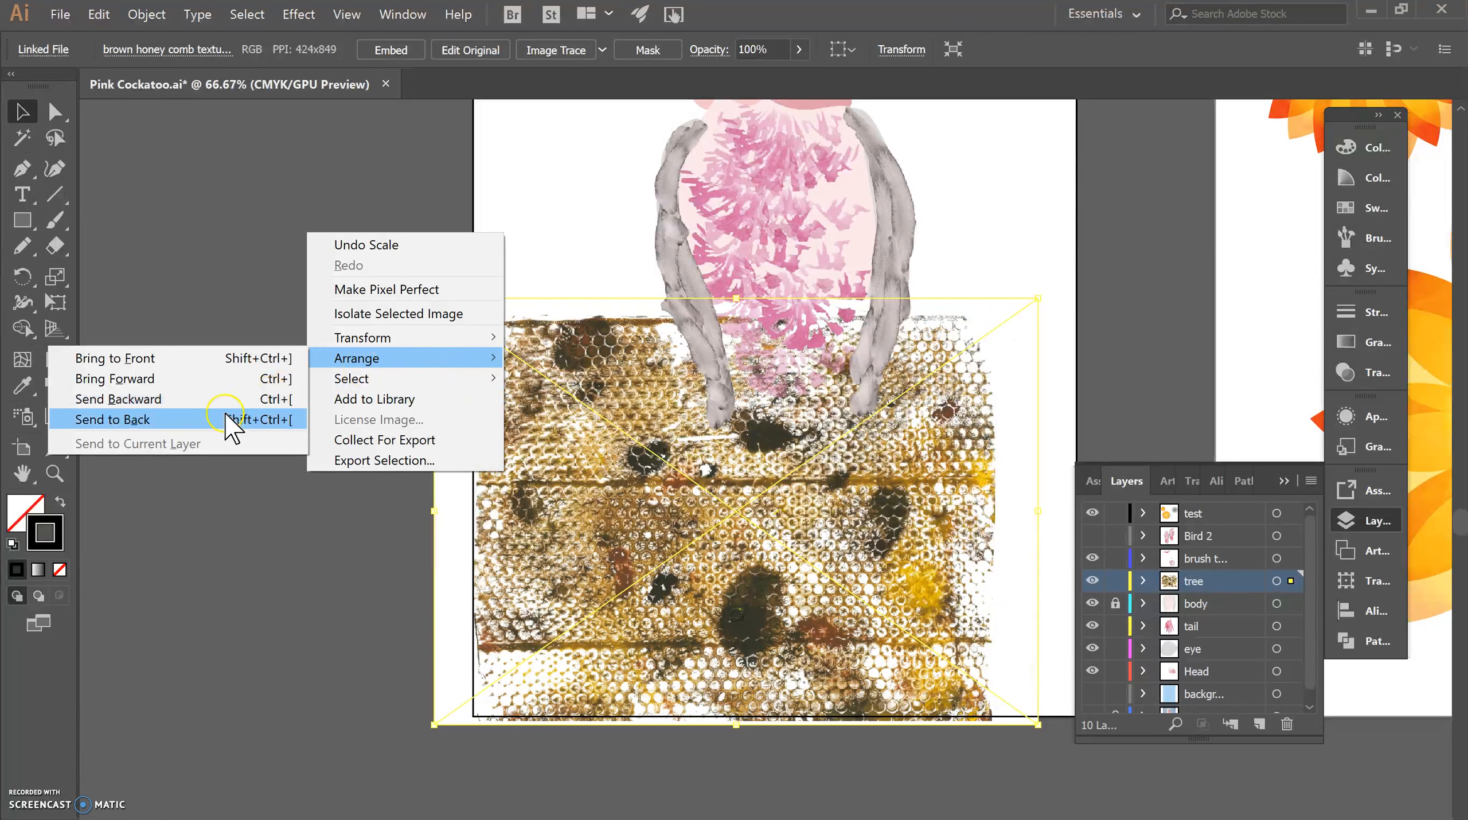
left_click(229, 419)
left_click(232, 475)
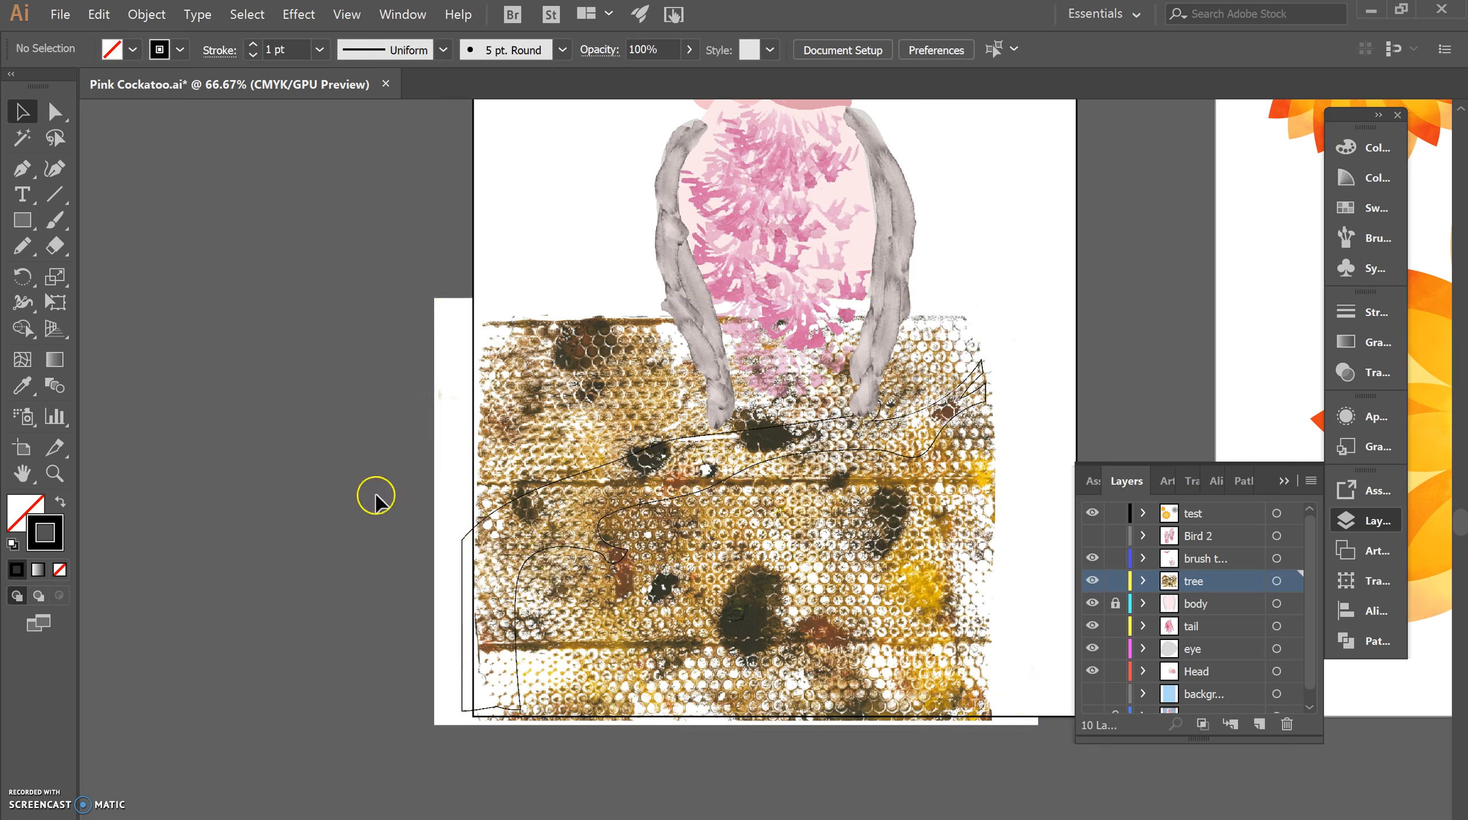
Select the branch outline together with the honeycomb texture, make a clipping mask from them and deselect.
left_click(592, 609)
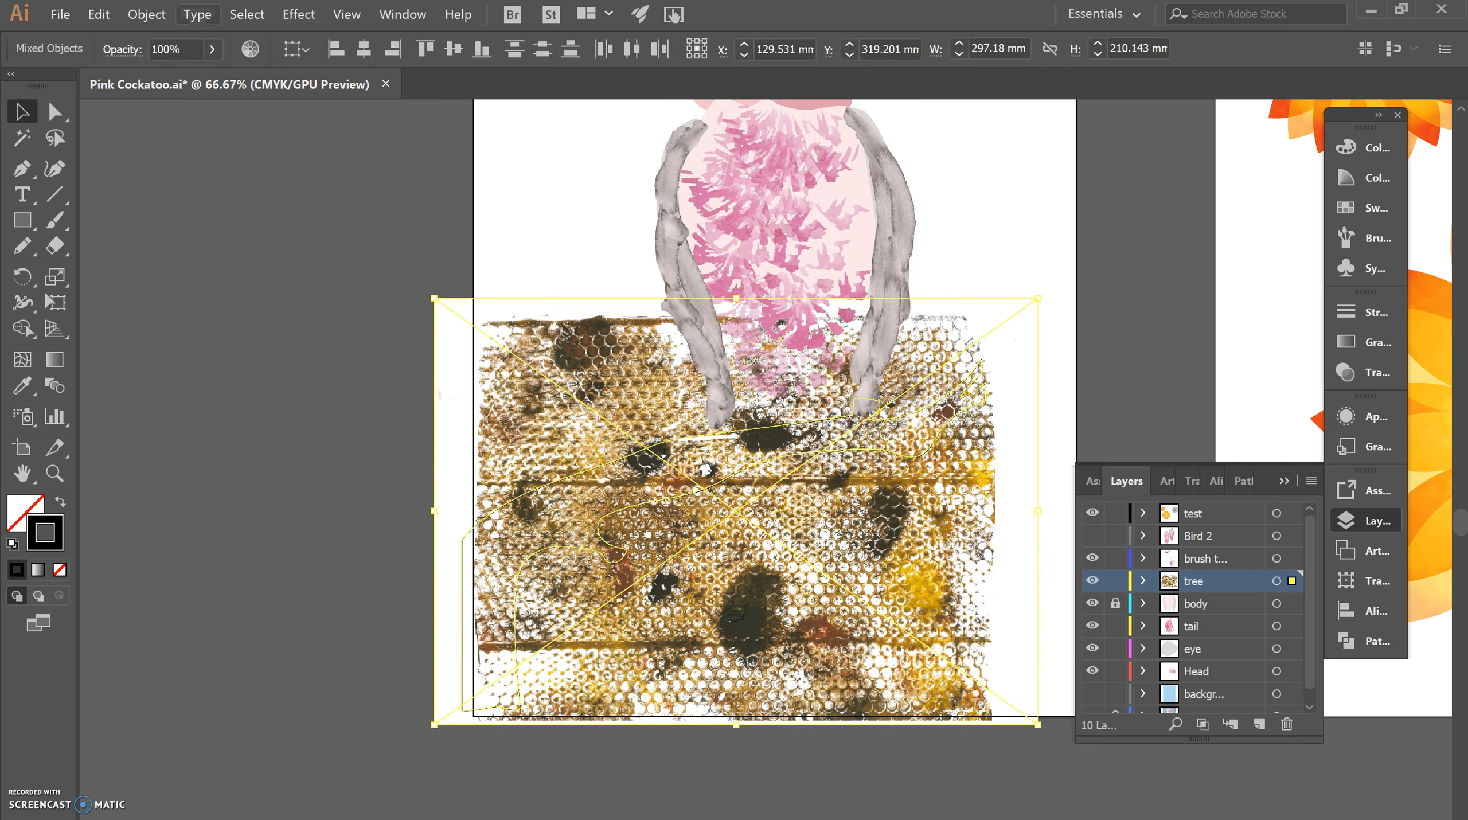
left_click(148, 15)
left_click(151, 15)
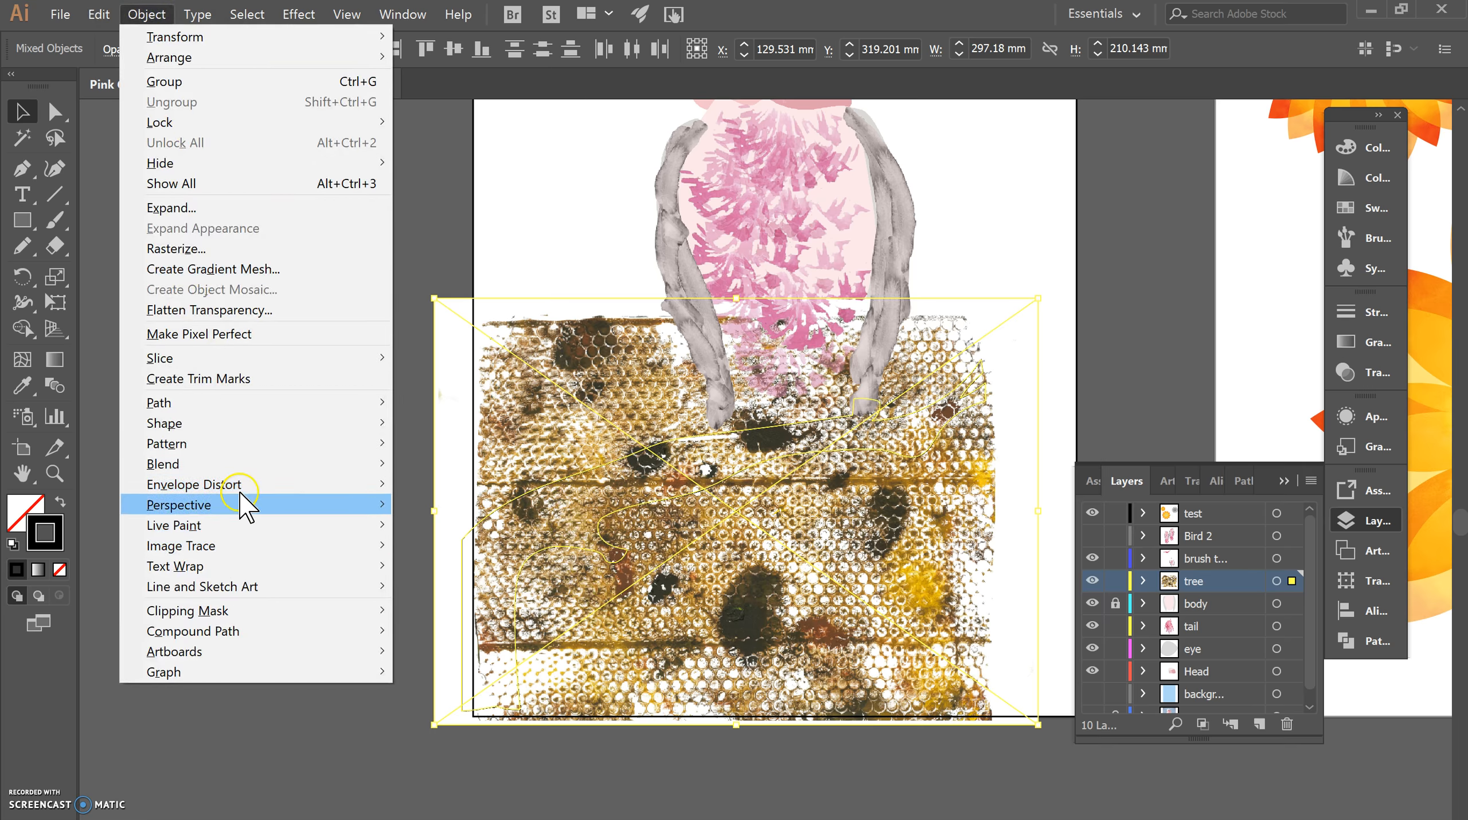
mouse_move(262, 612)
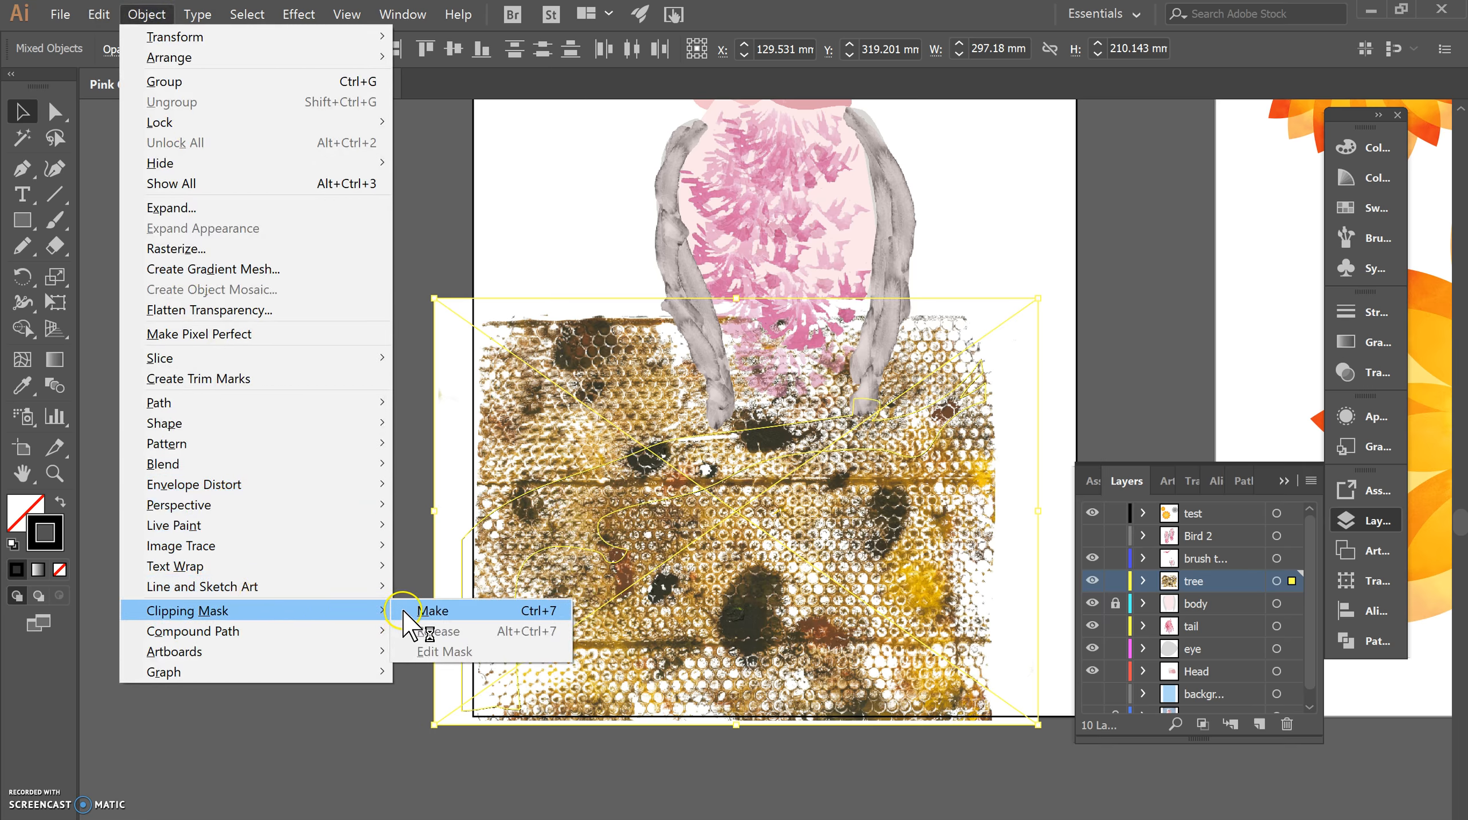
left_click(414, 610)
left_click(307, 482)
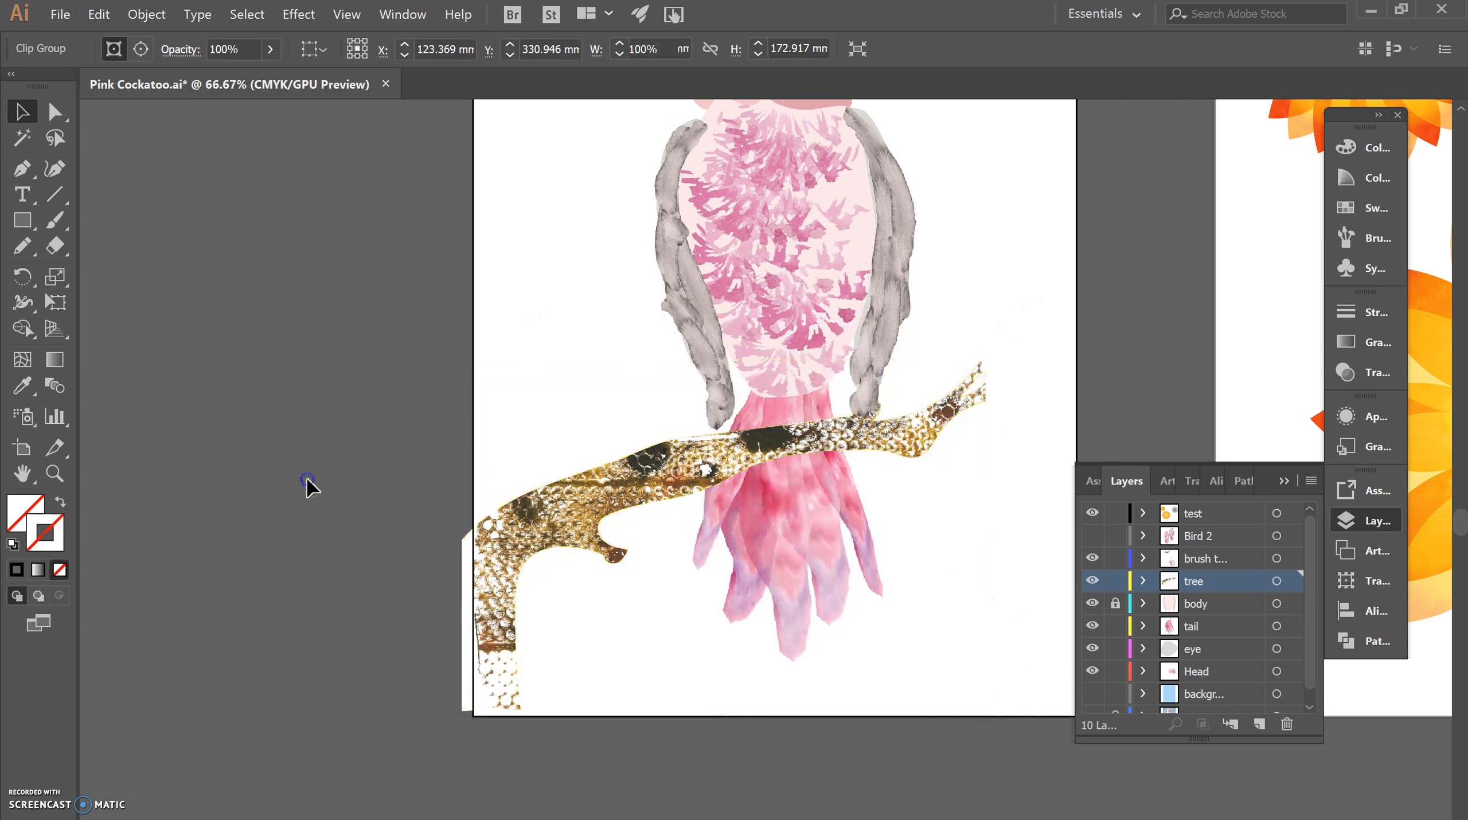
Move the textured branch up so that it sits beneath the cockatoo's feet.
left_click_drag(570, 488, 572, 468)
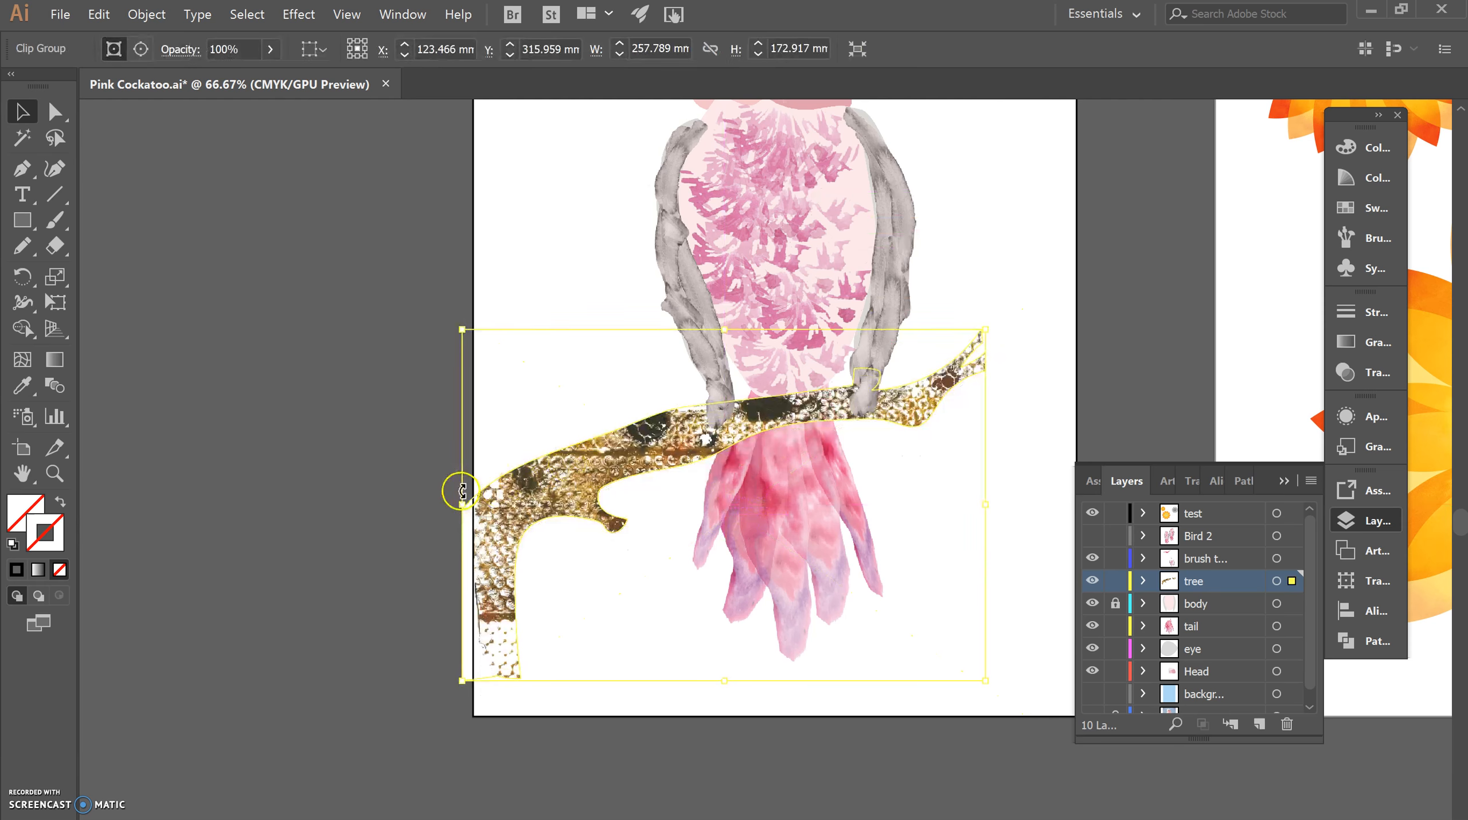
key("ctrl+minus")
key("ctrl+minus")
left_click_drag(736, 474, 739, 480)
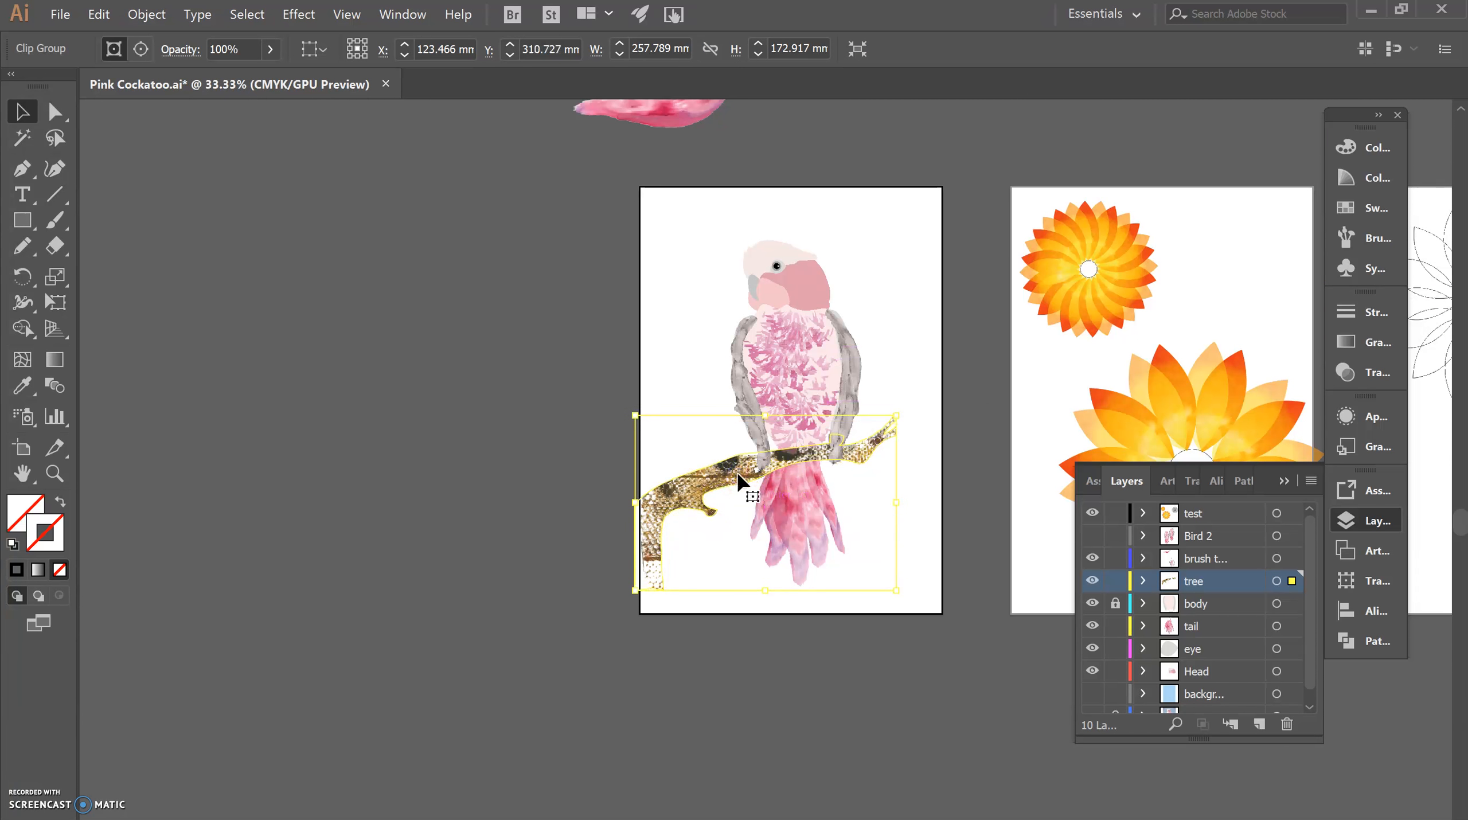
Set the opacity of the textured branch to 81%.
key("ctrl+plus")
left_click(276, 62)
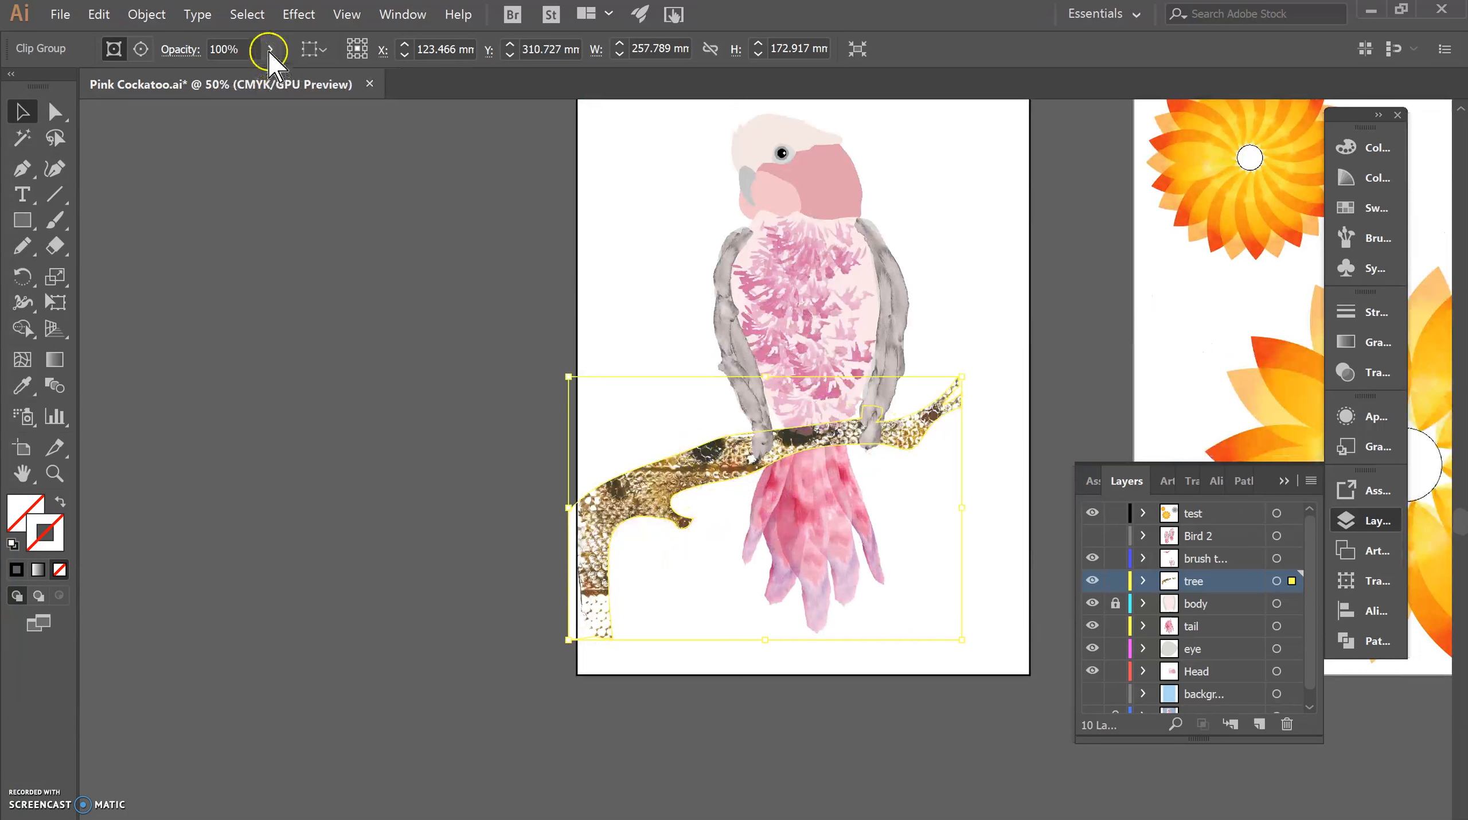
left_click_drag(268, 76, 250, 78)
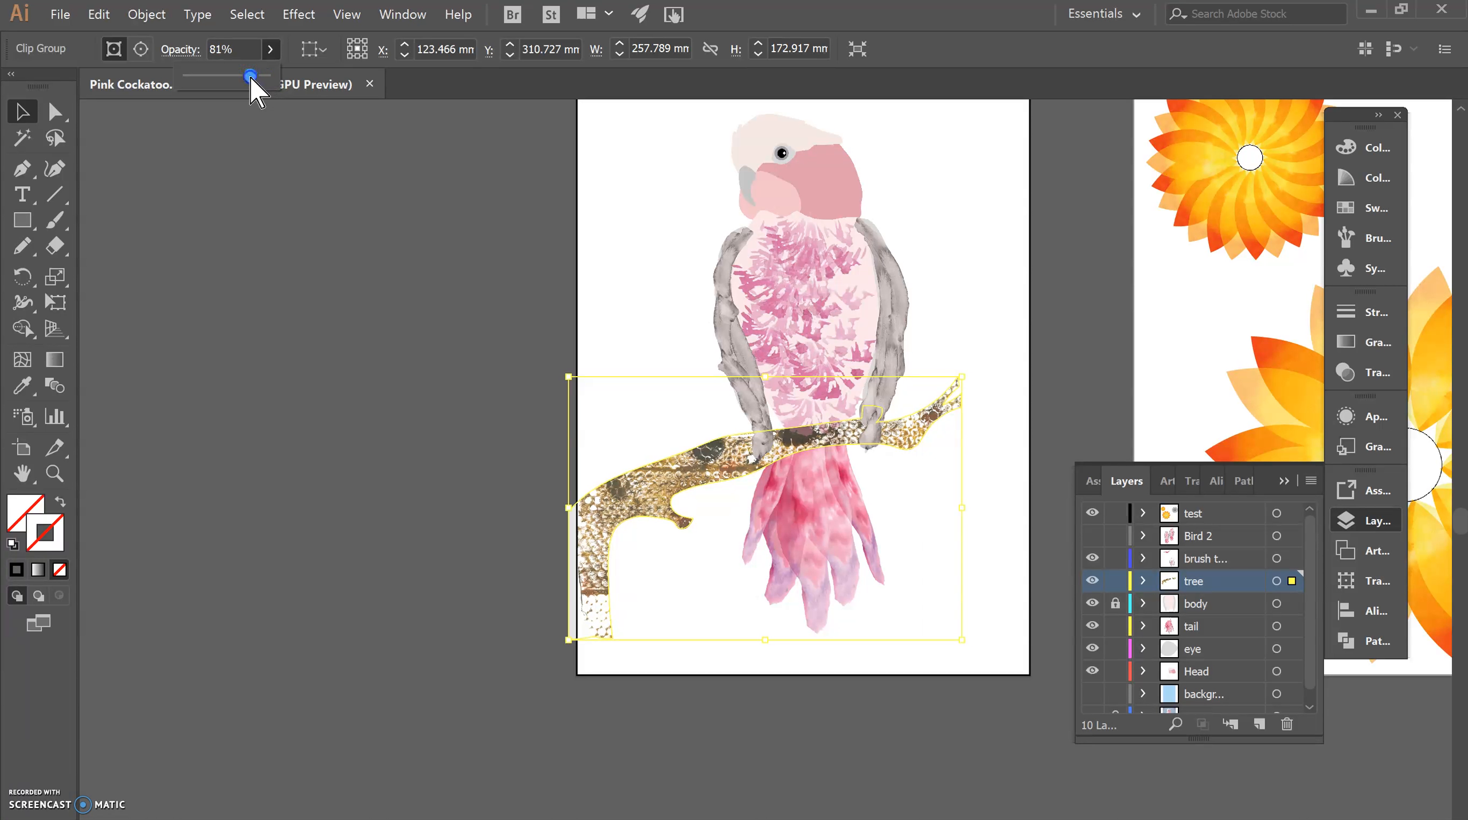
Show the light blue background layer and deselect the branch to view the whole composition.
left_click(1090, 696)
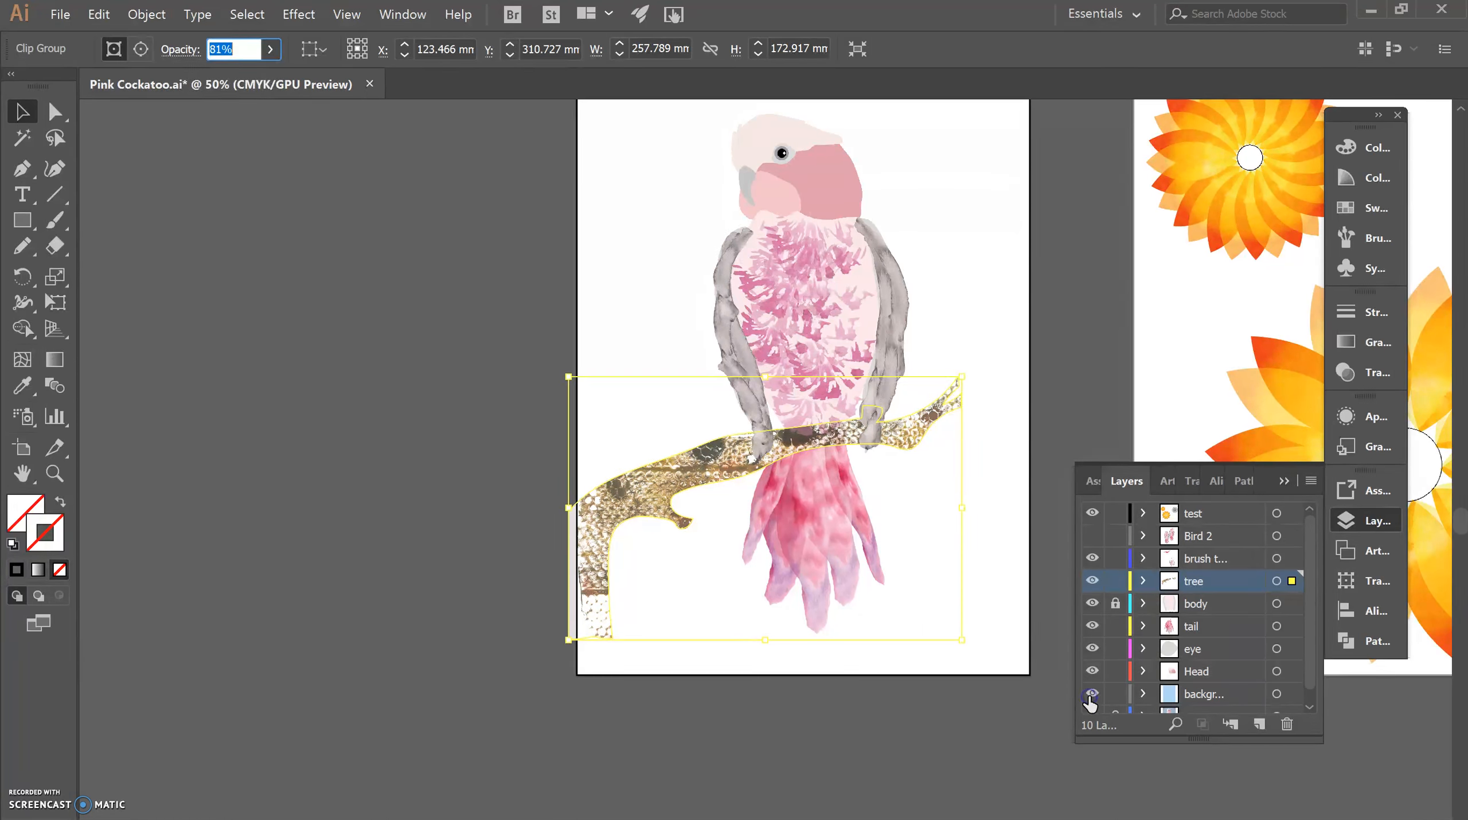
left_click(398, 340)
left_click(308, 340)
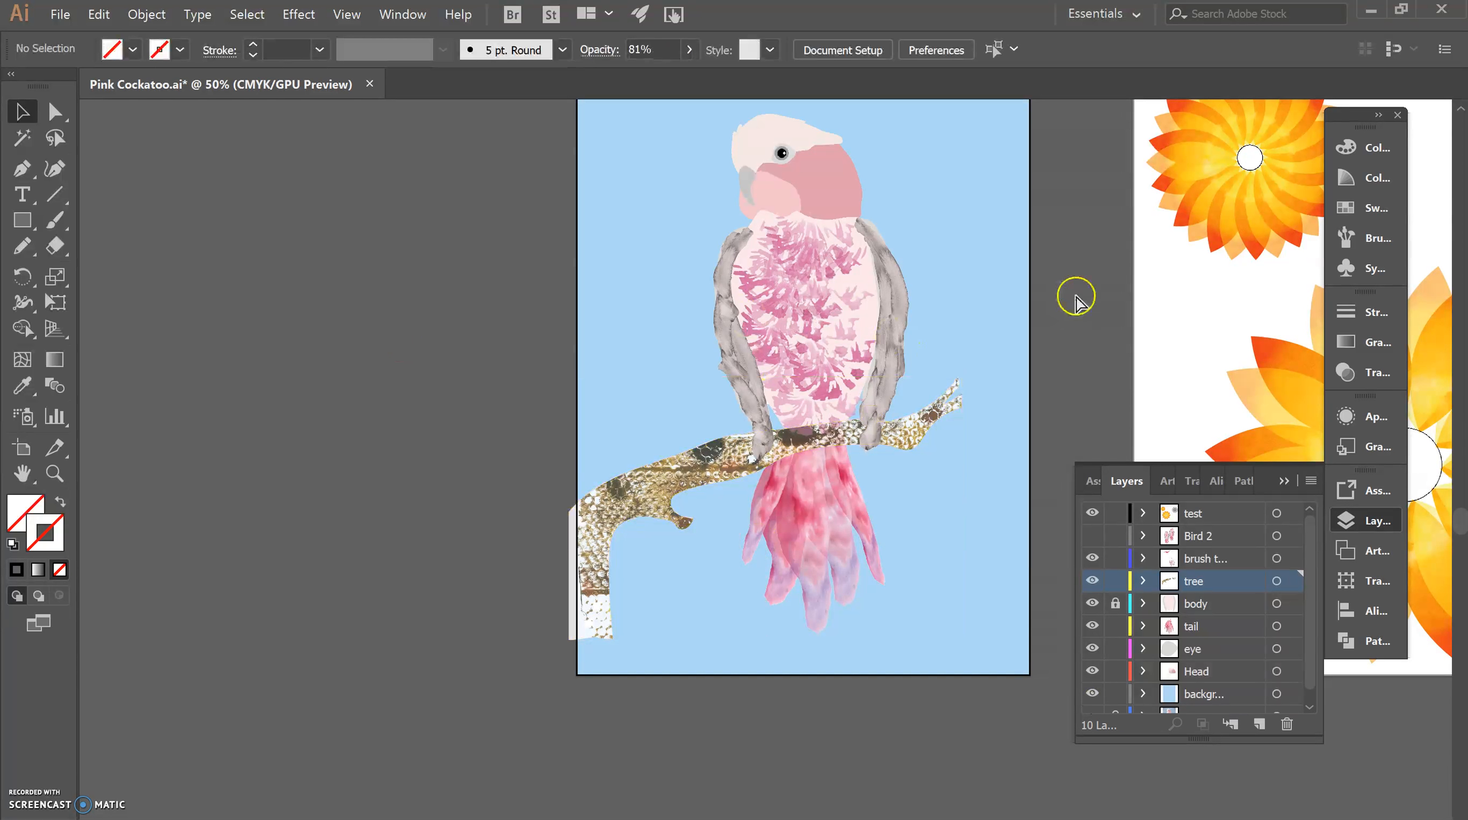
key("ctrl+minus")
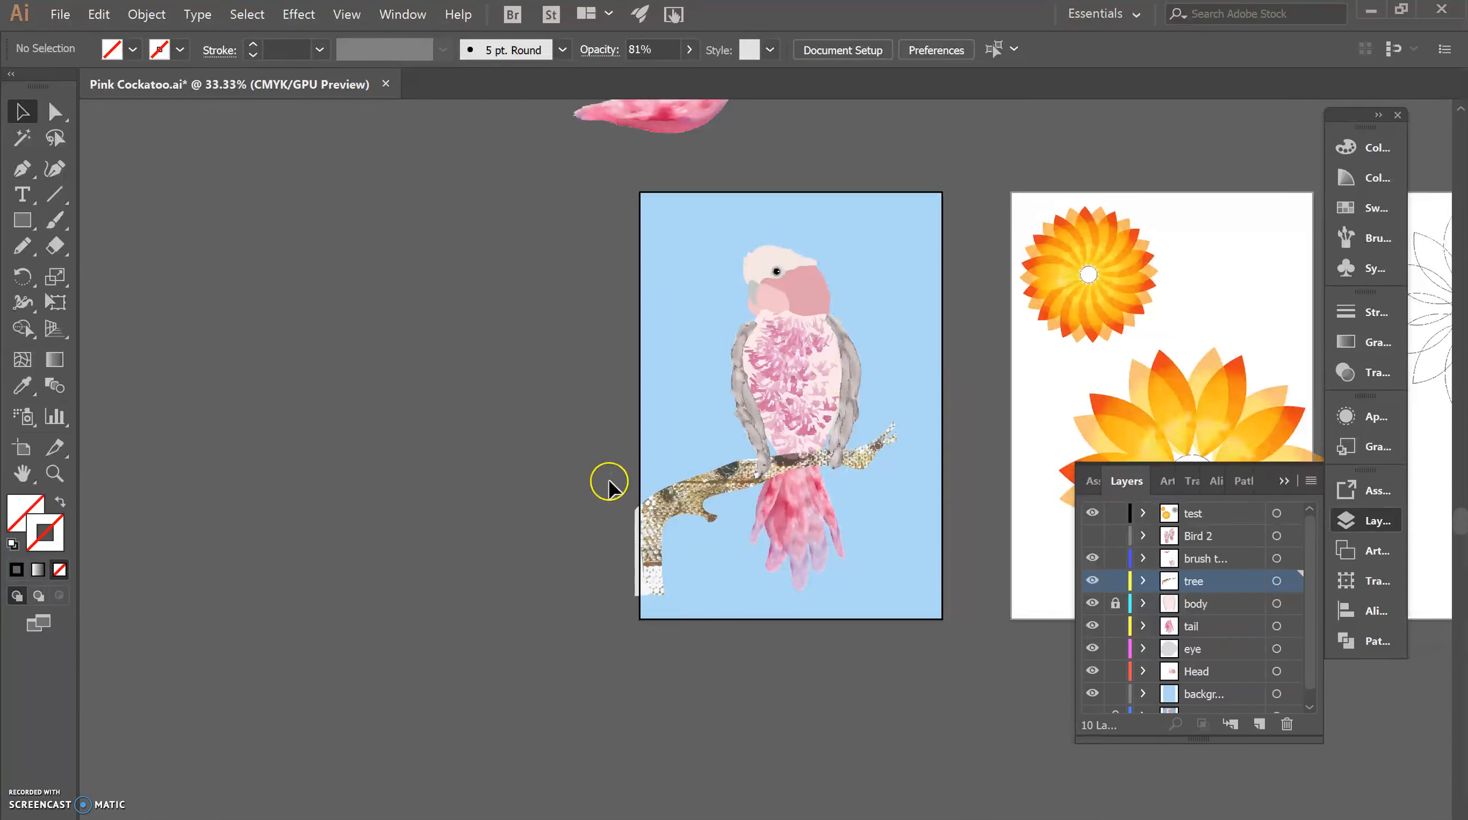